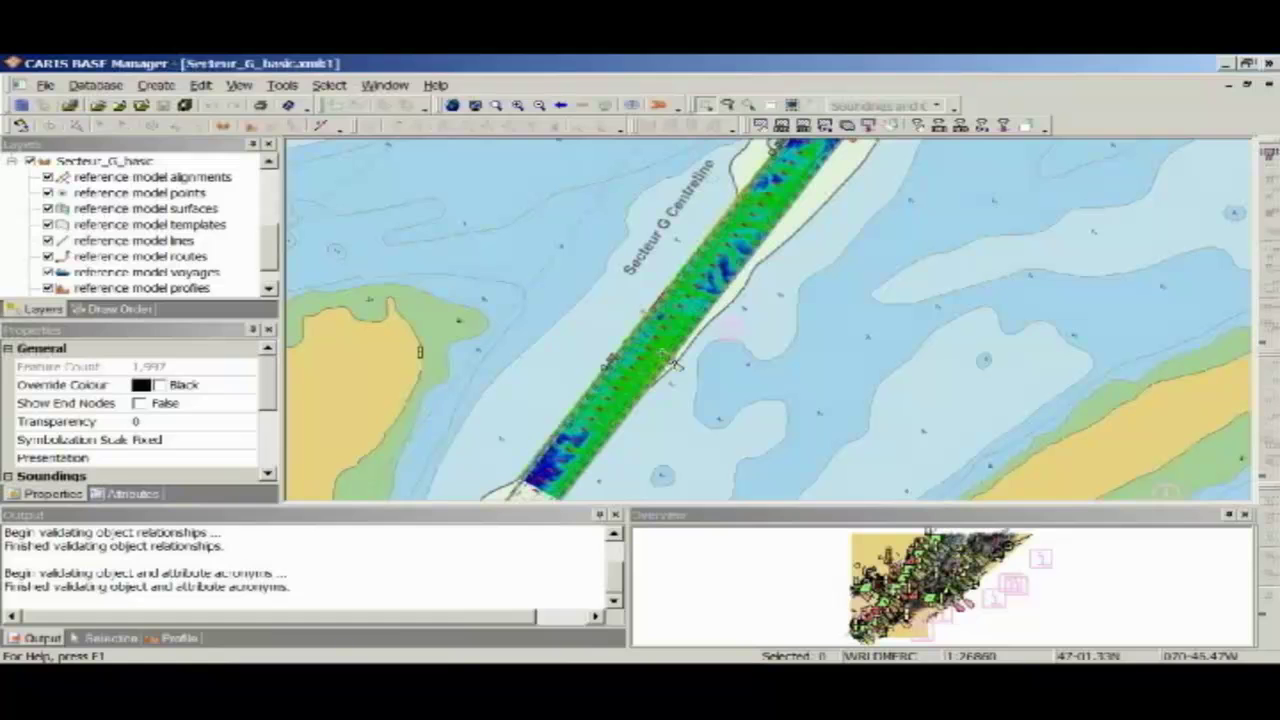
Zoom the chart out around Secteur G and scroll the Layers tree back to the top
scroll(706, 332, down, 1)
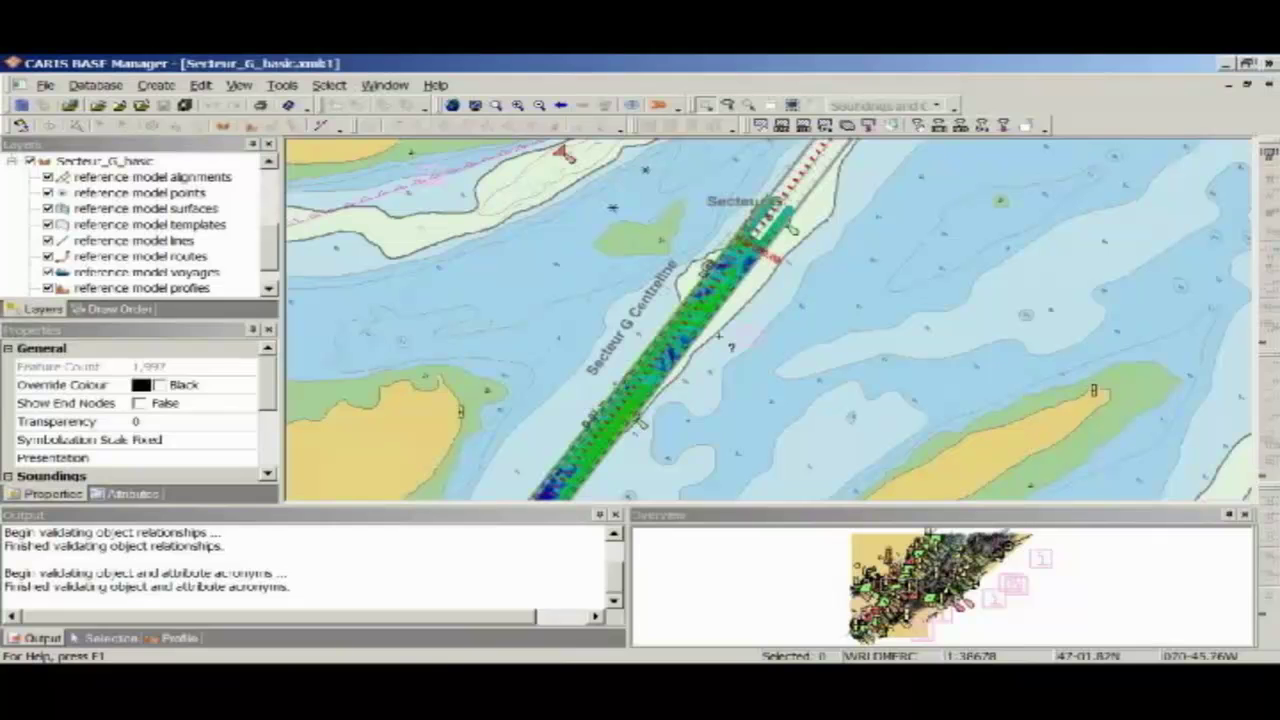
scroll(718, 338, down, 1)
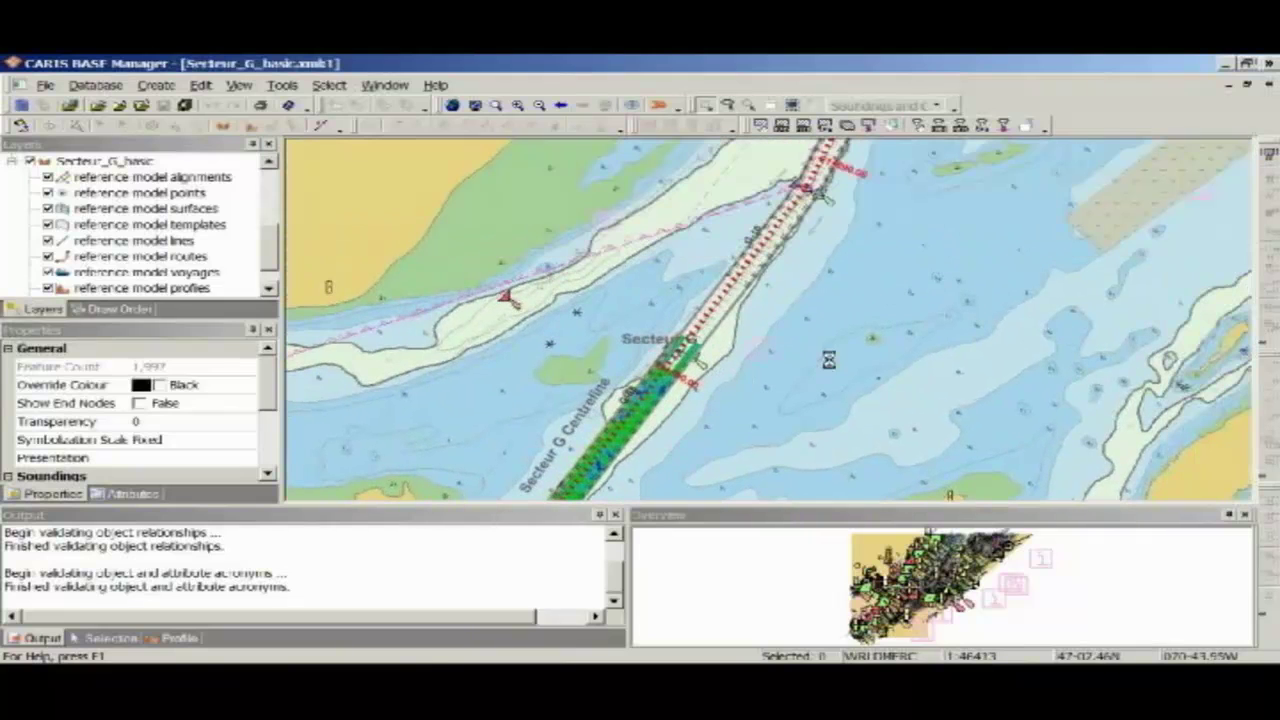
scroll(735, 347, down, 1)
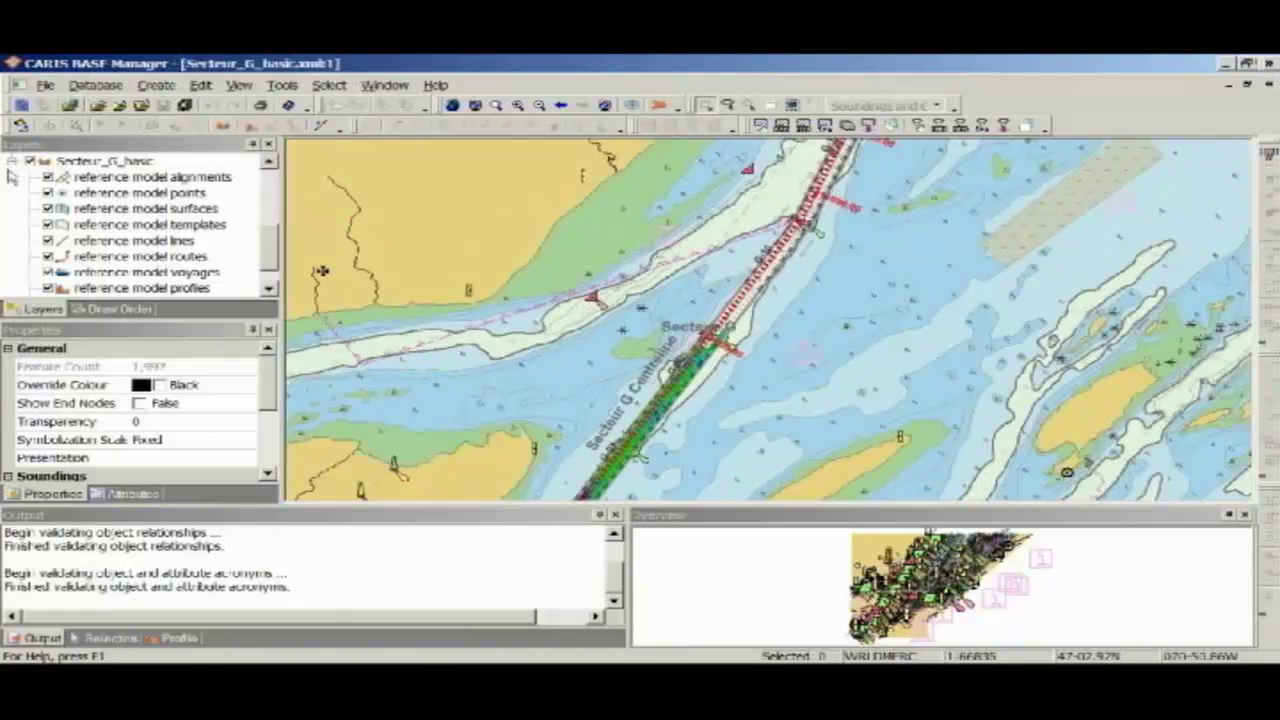
drag(268, 255, 287, 187)
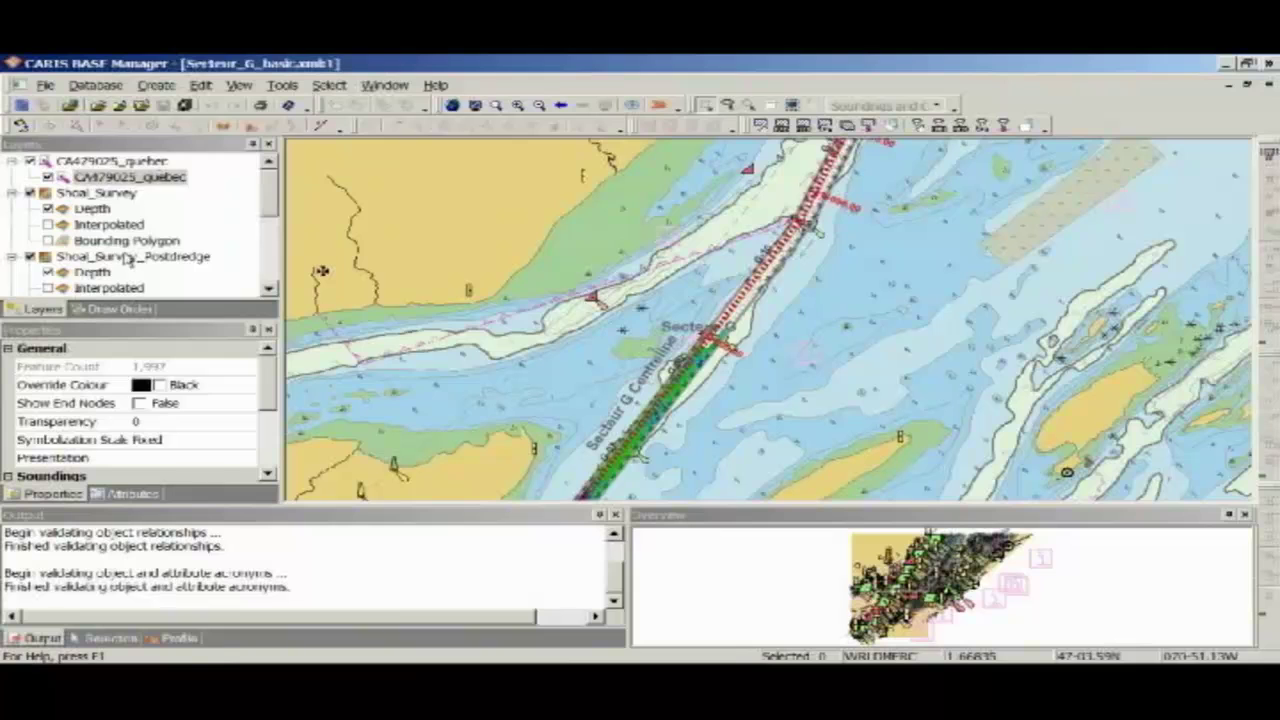
Scroll the Layers tree down to the reference model layers and zoom back in on the surveyed channel
scroll(200, 225, down, 1)
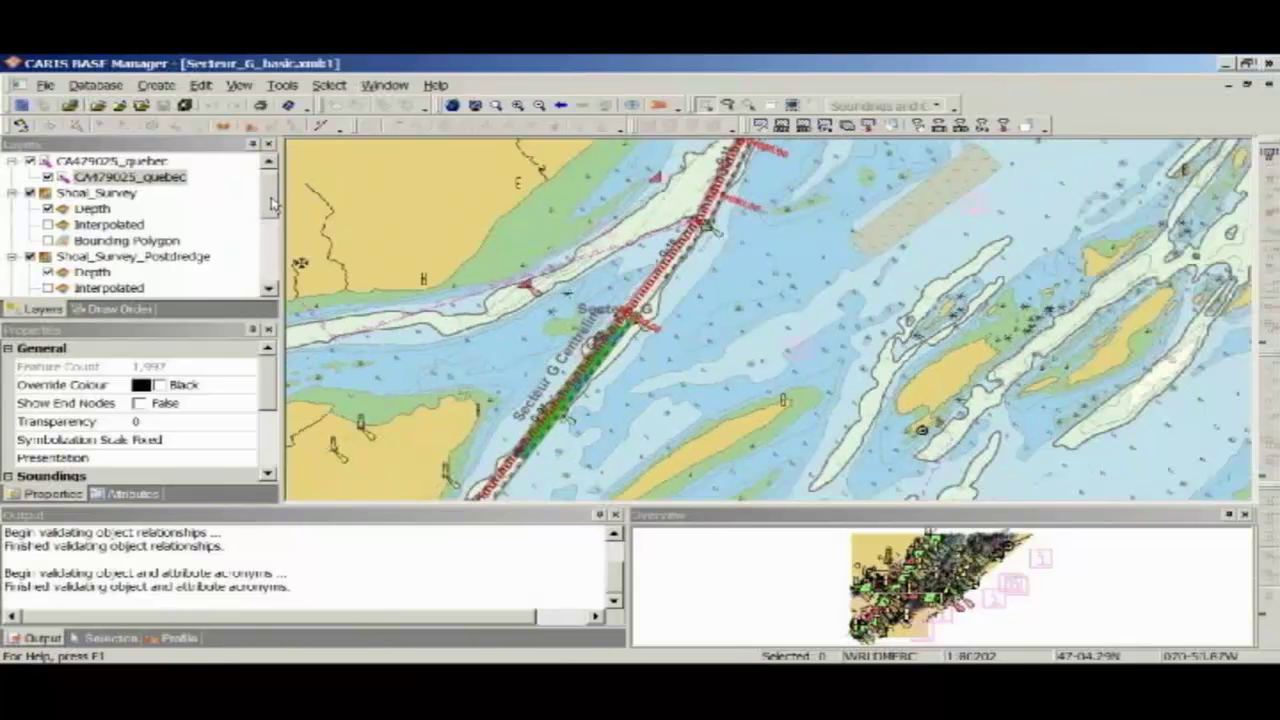
scroll(273, 203, down, 3)
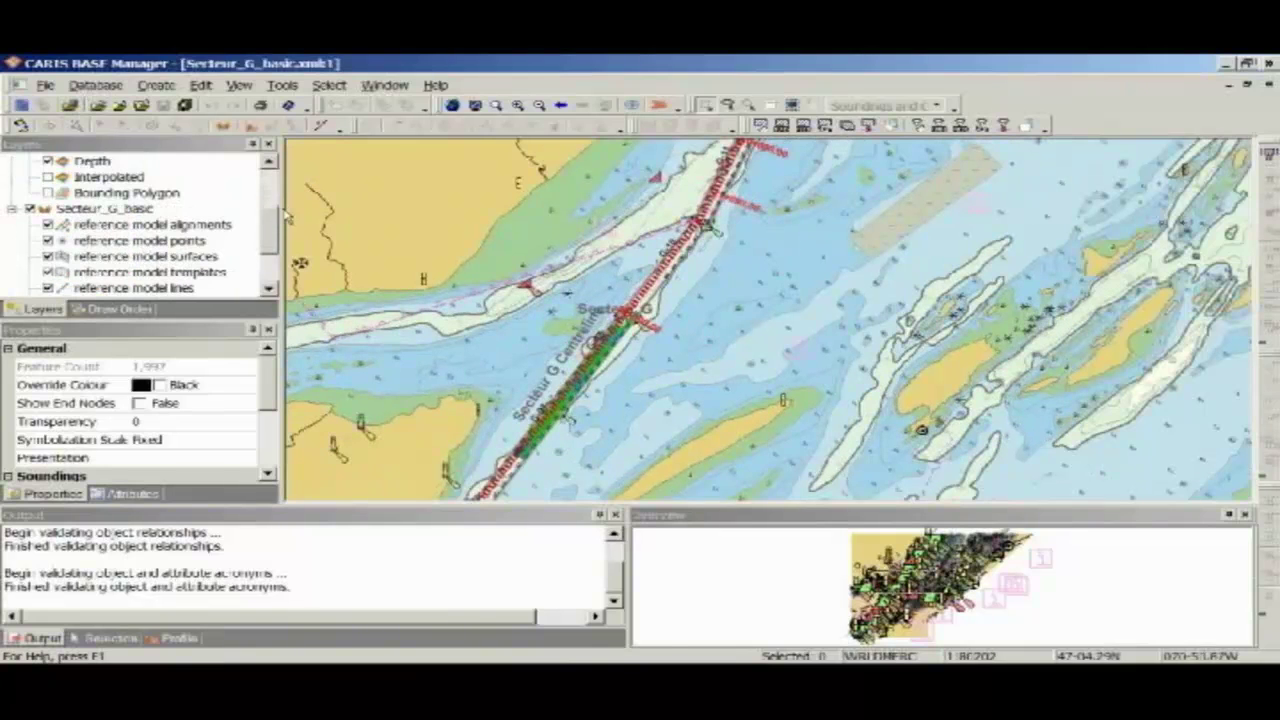
scroll(274, 228, down, 1)
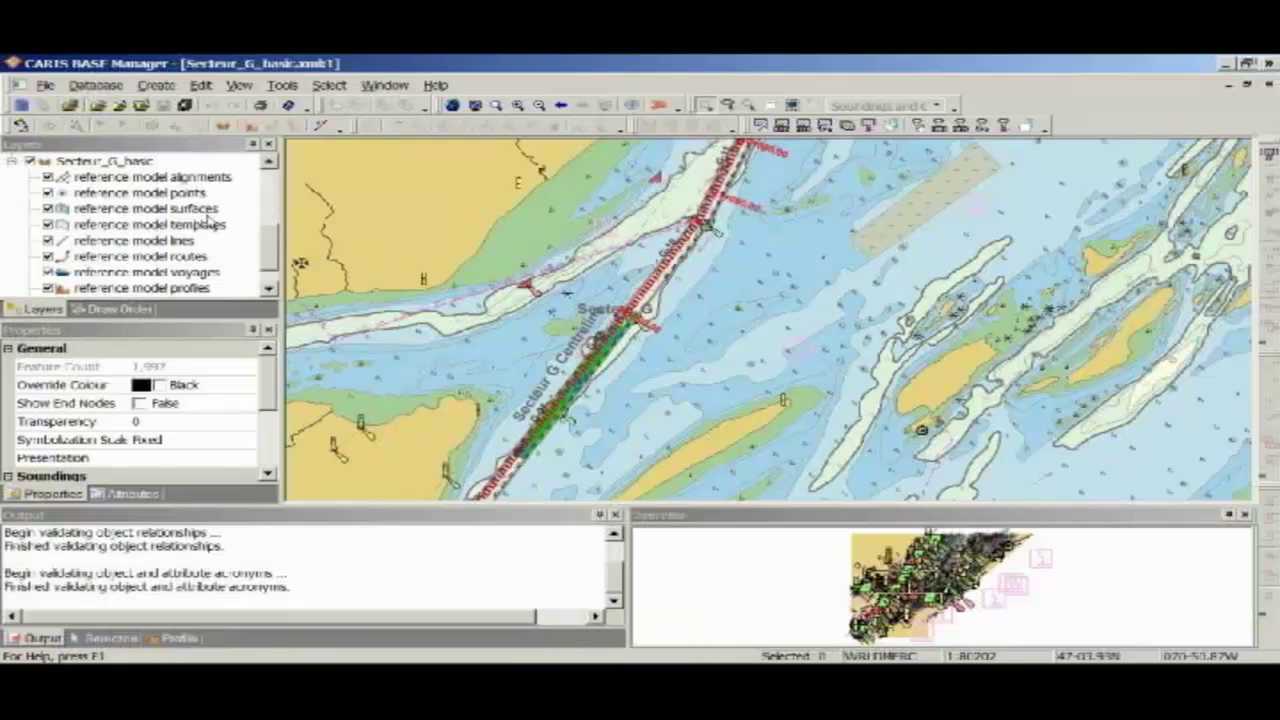
drag(270, 264, 270, 276)
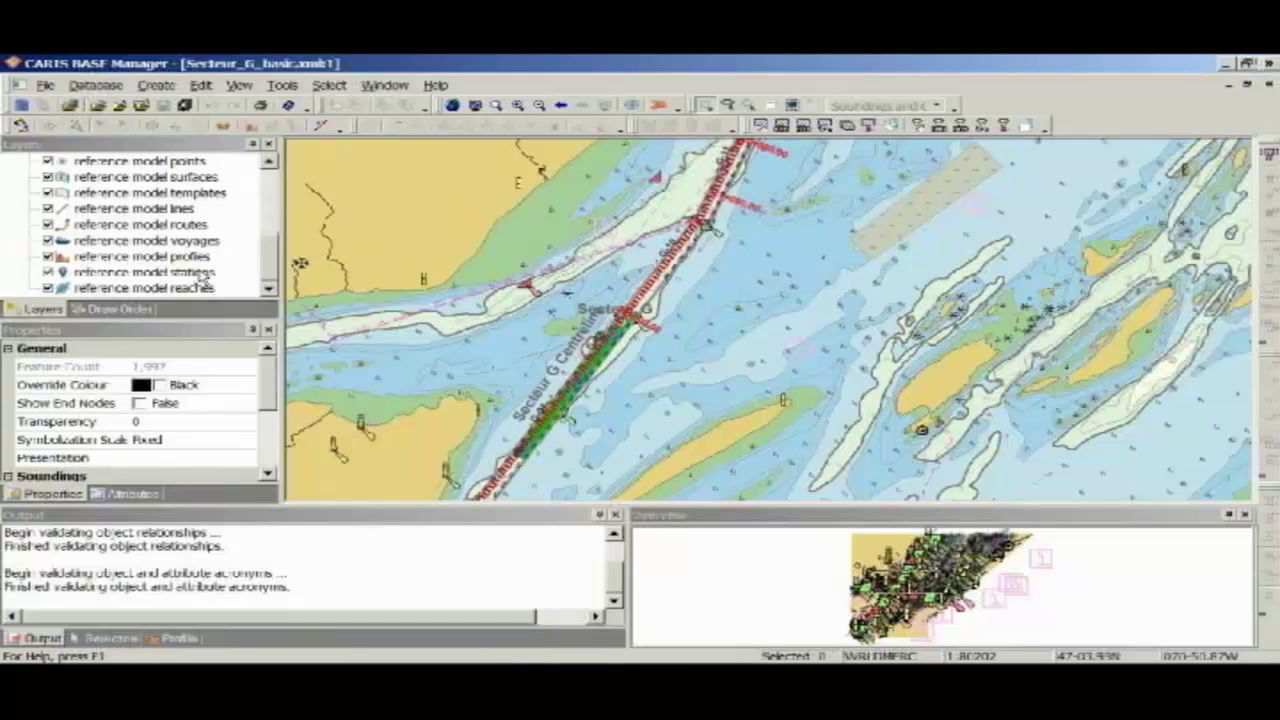
scroll(612, 285, up, 3)
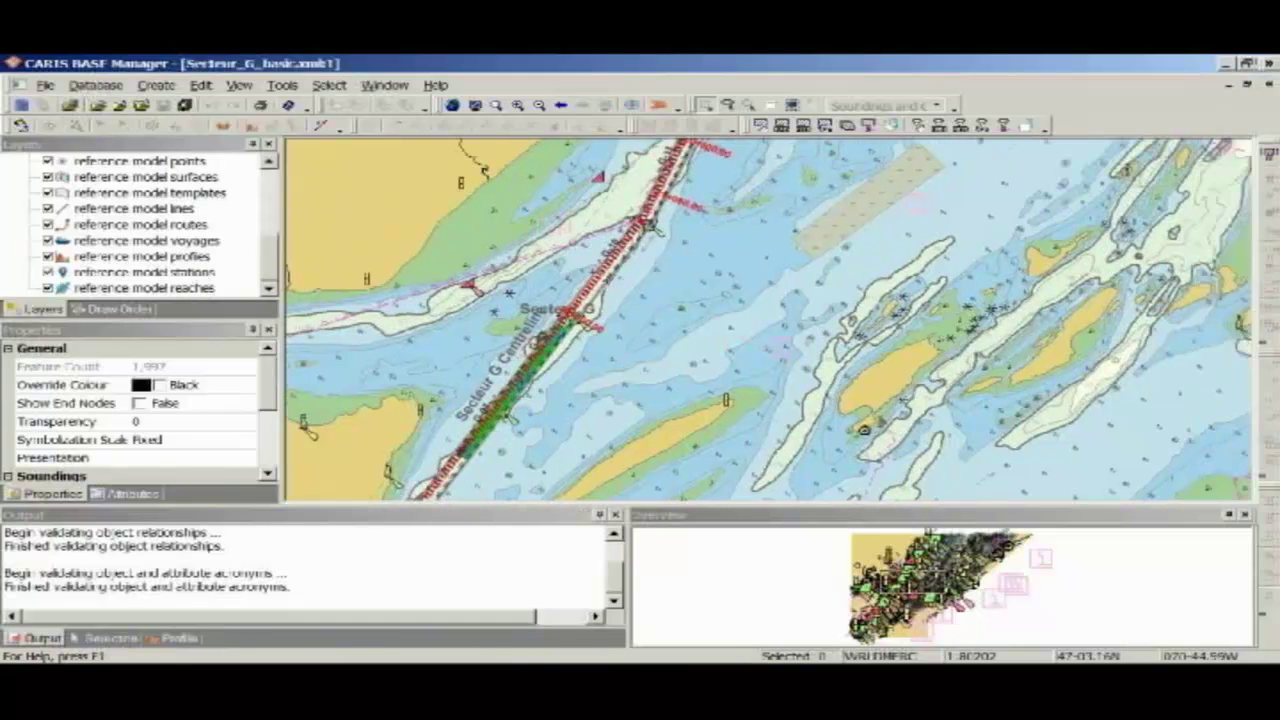
scroll(612, 283, up, 3)
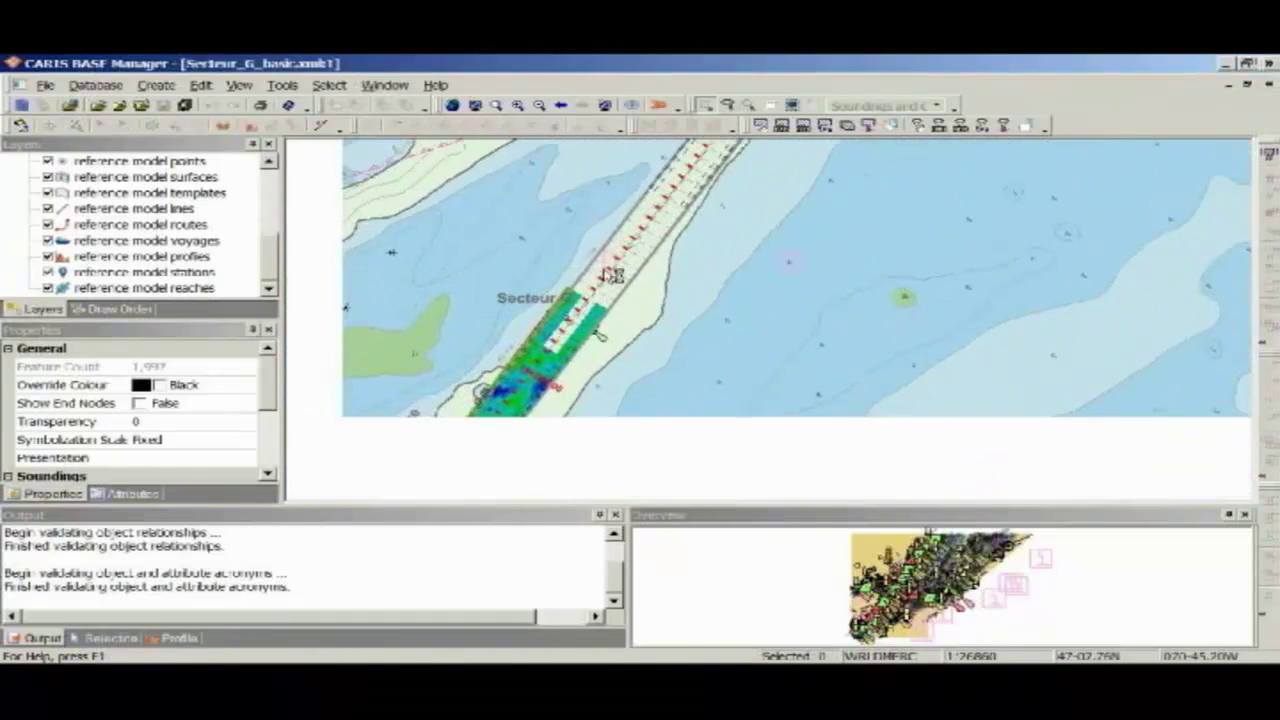
Select the channel reference surface and list its attributes in the Selection tab
click(580, 290)
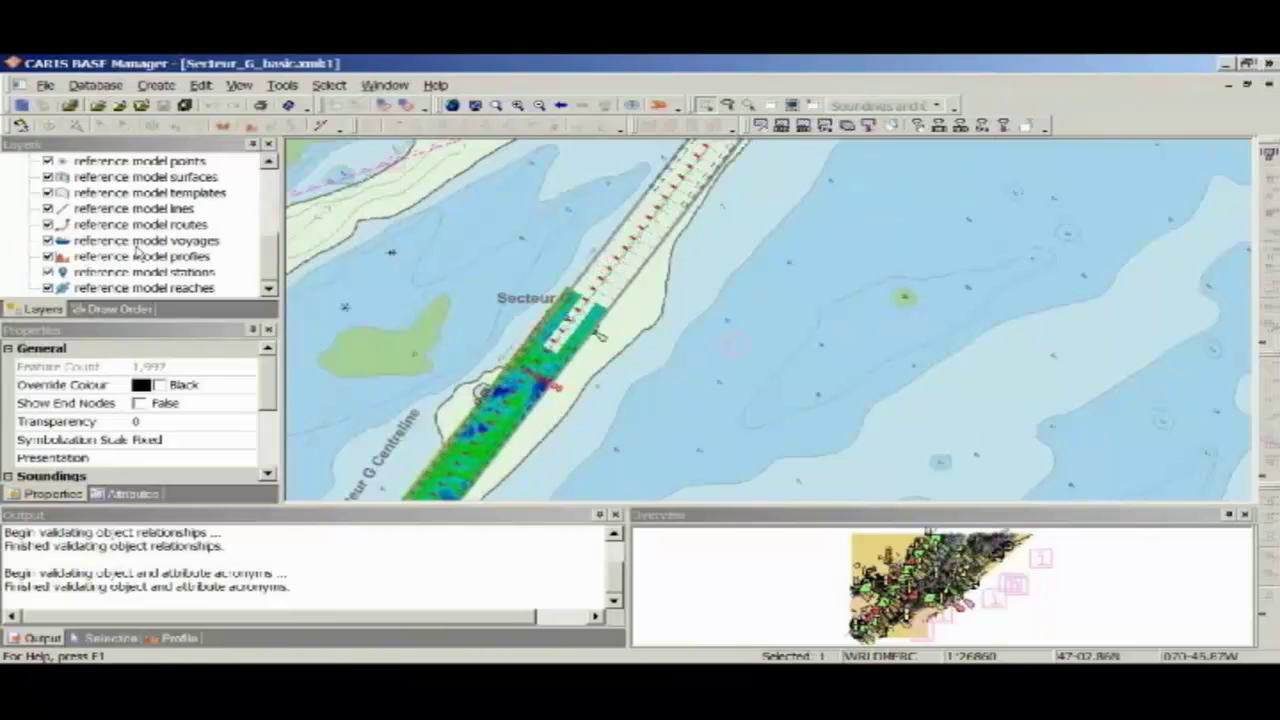
click(180, 177)
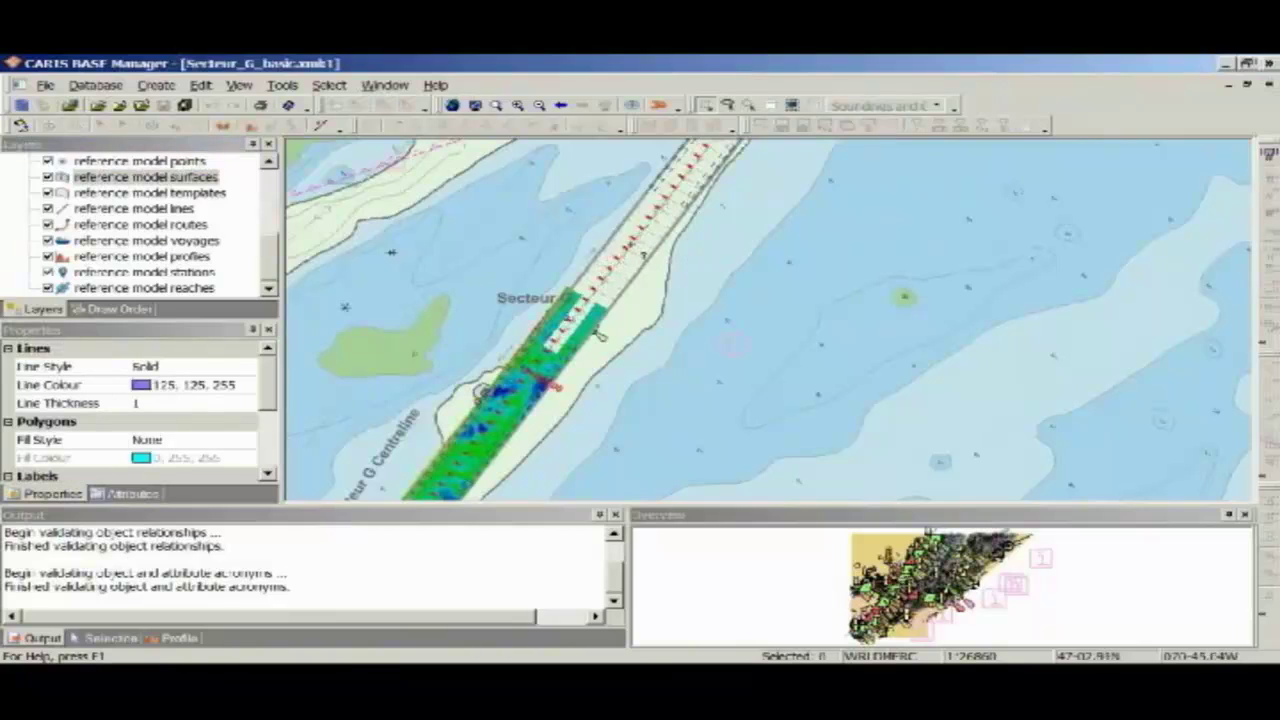
click(106, 638)
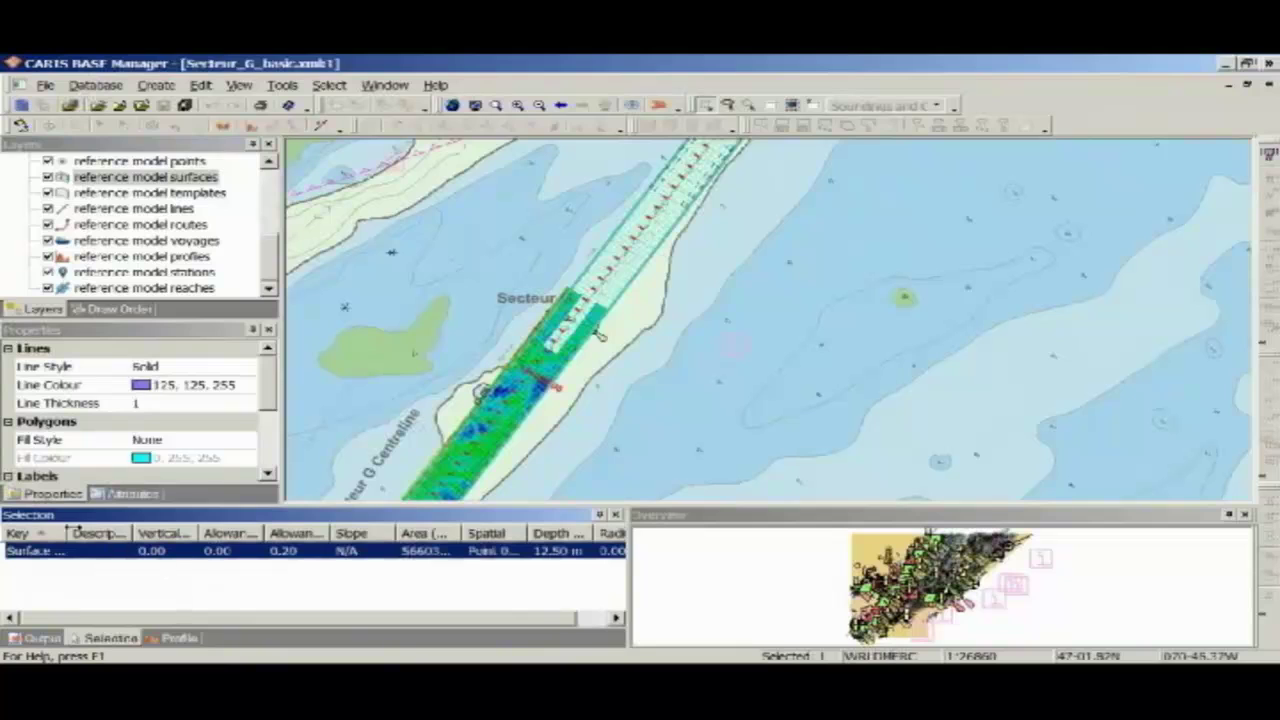
Widen the Key and Depth columns to read Surface 0001: depth 12.50 m, allowance below 0.20
drag(68, 526, 102, 528)
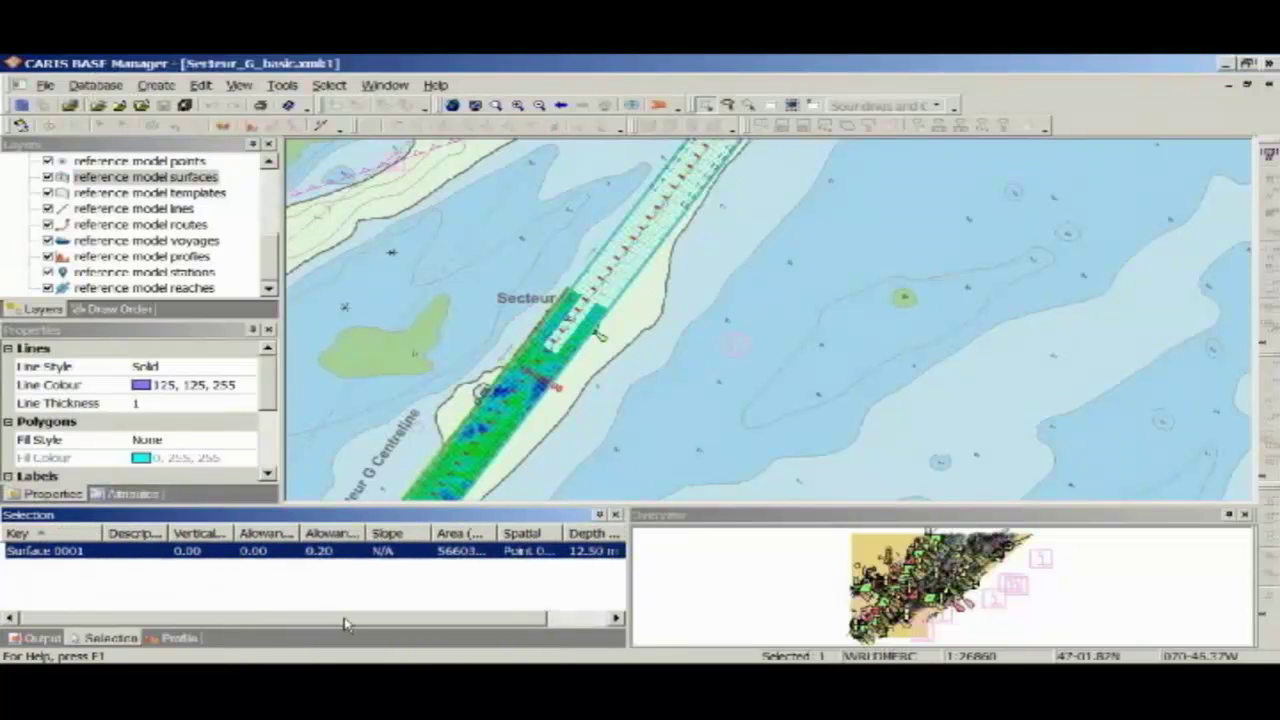
drag(340, 615, 350, 577)
drag(302, 528, 370, 533)
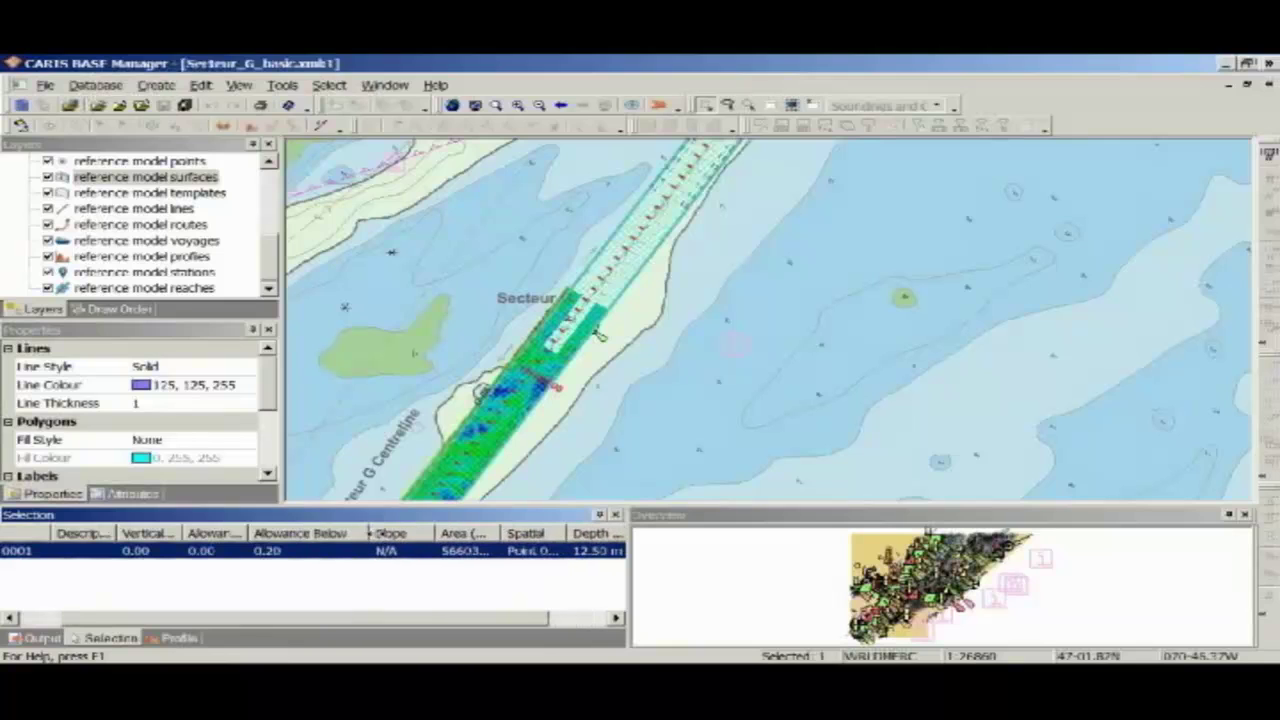
drag(364, 619, 494, 626)
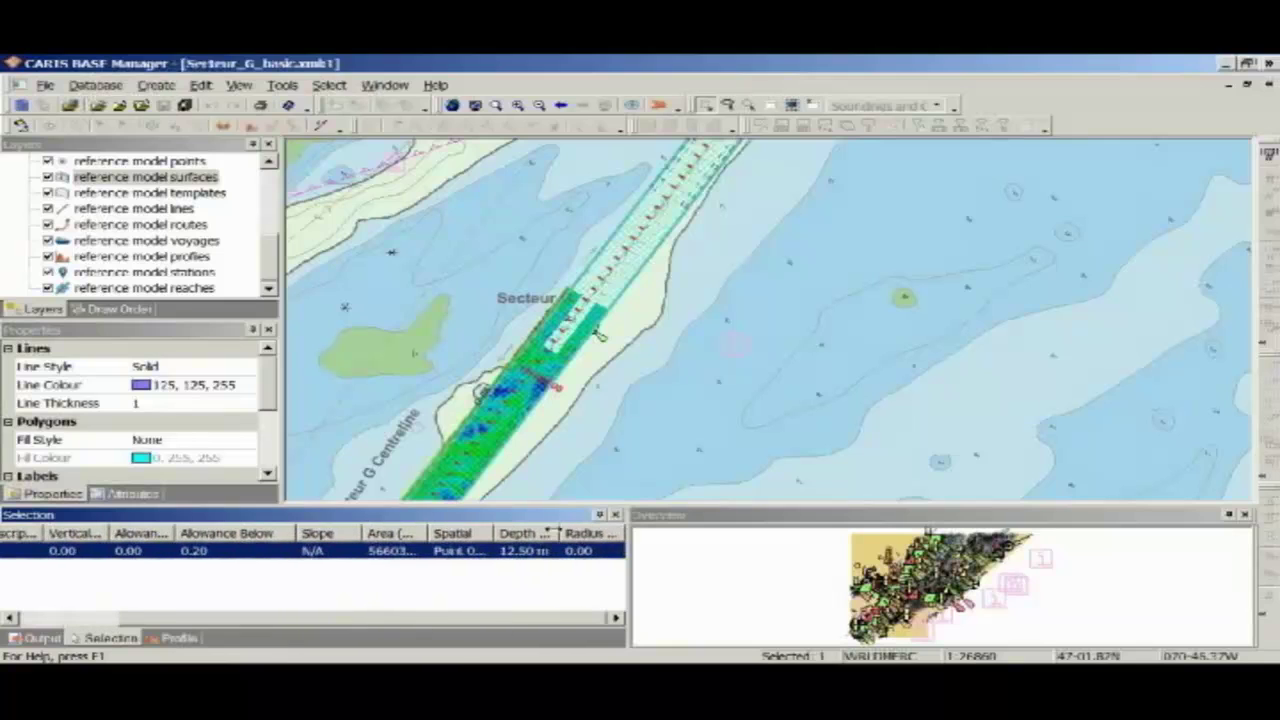
drag(547, 532, 592, 533)
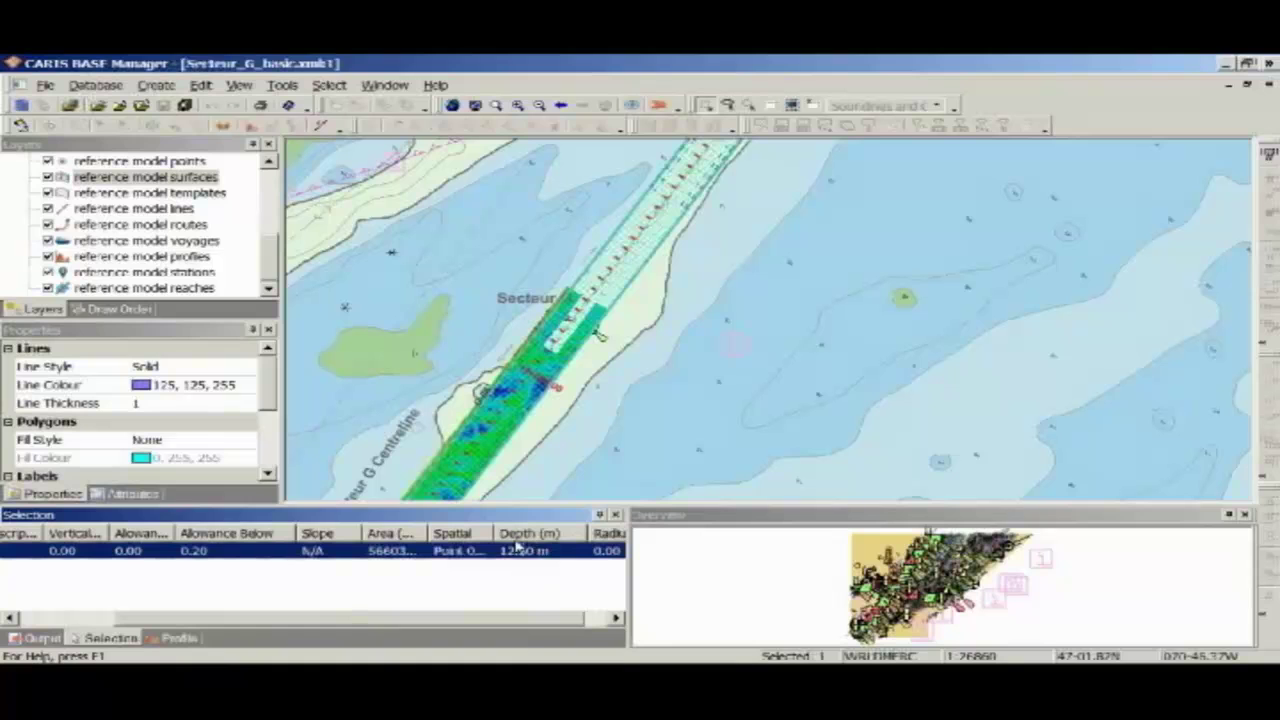
drag(720, 470, 559, 449)
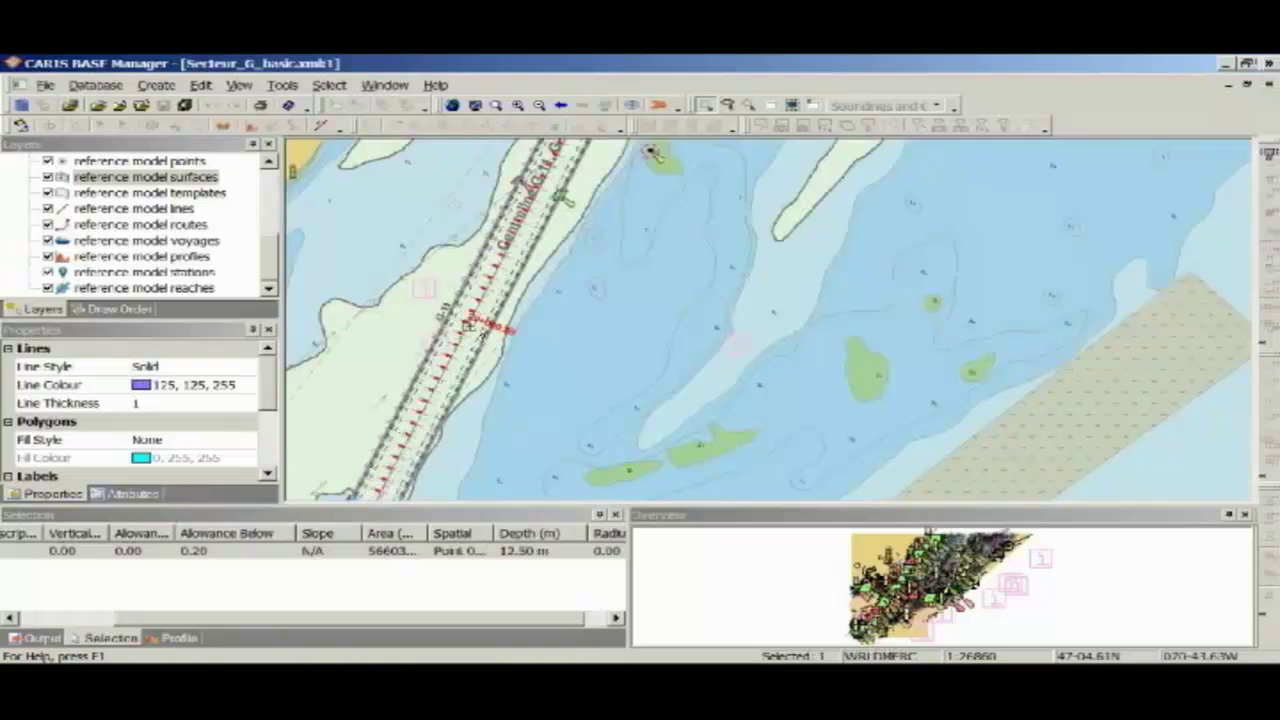
Step through the second, third and fourth corridor reference surfaces, then open a new 3D window
click(474, 328)
double_click(313, 551)
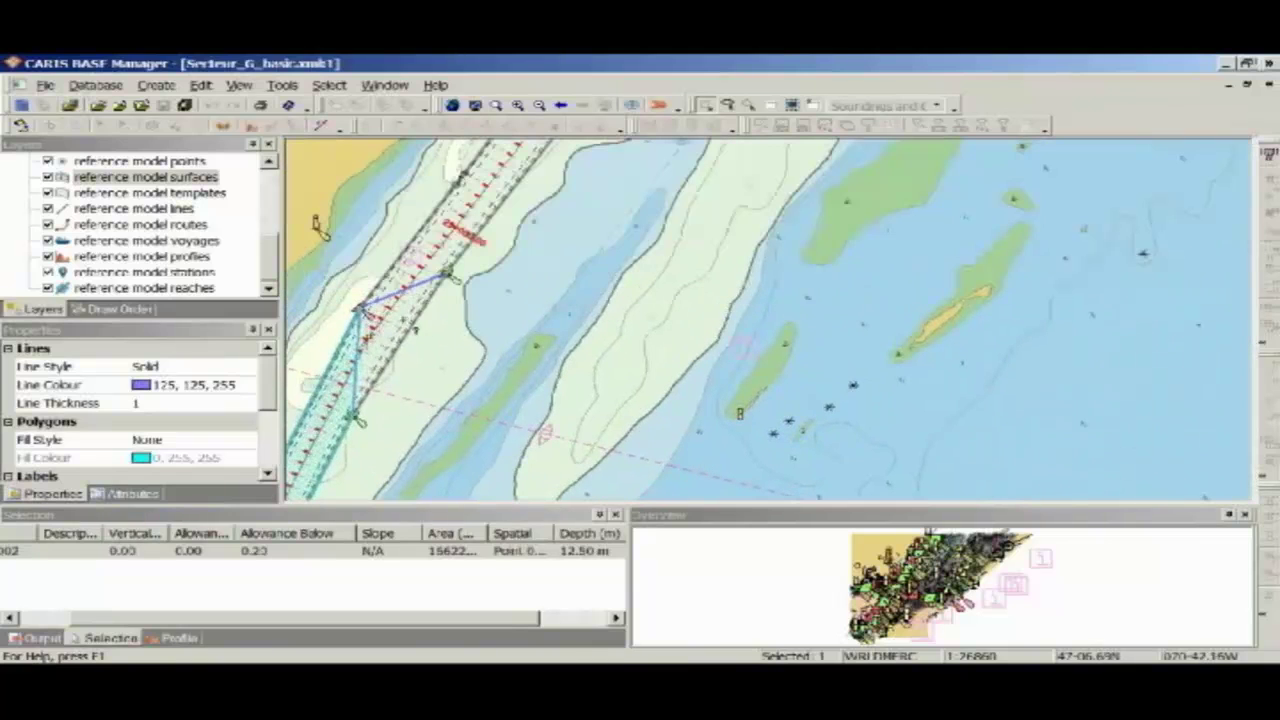
click(405, 320)
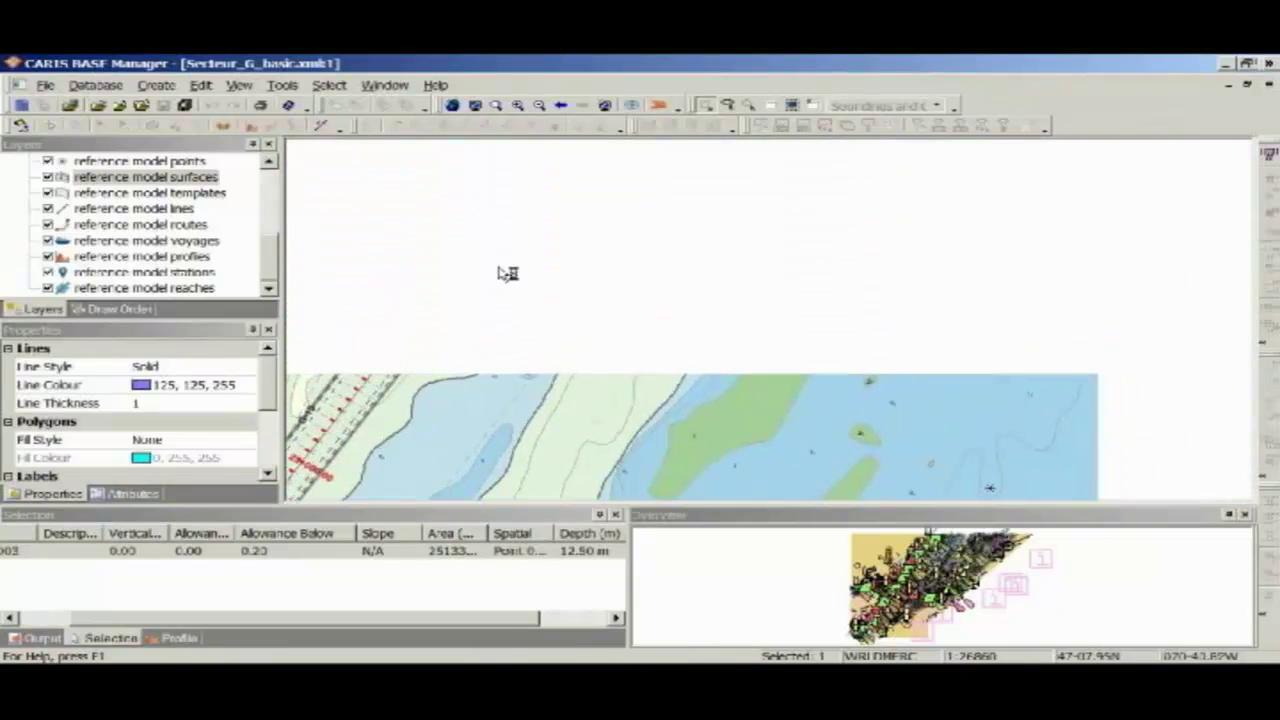
click(403, 209)
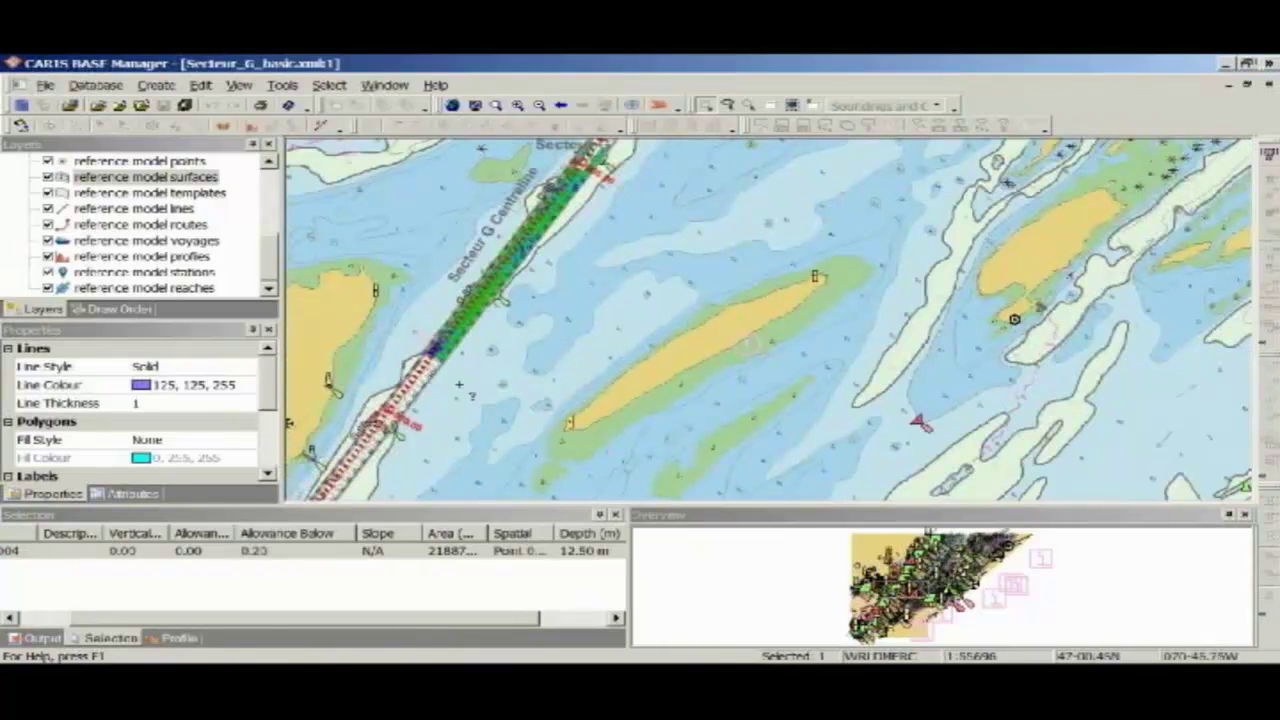
click(669, 104)
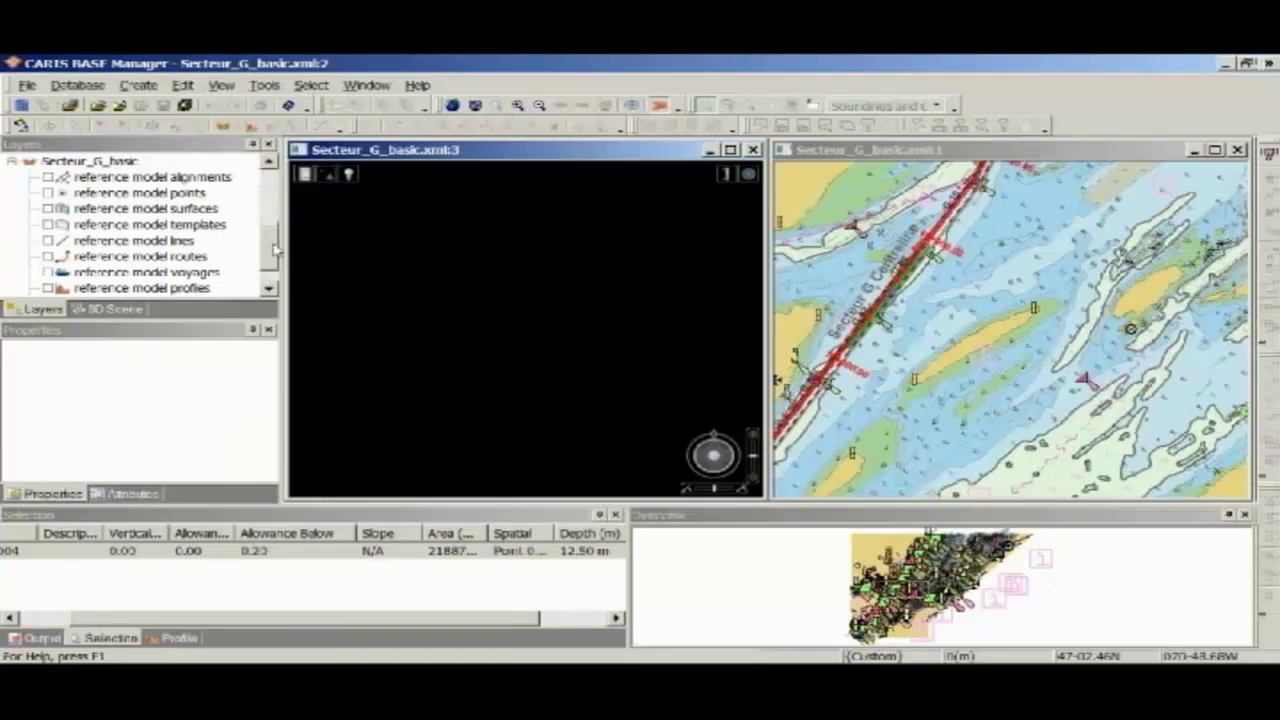
Display the Shoal_Survey Depth surface in 3D and tilt the view low over the sand-wave seabed
scroll(275, 250, up, 4)
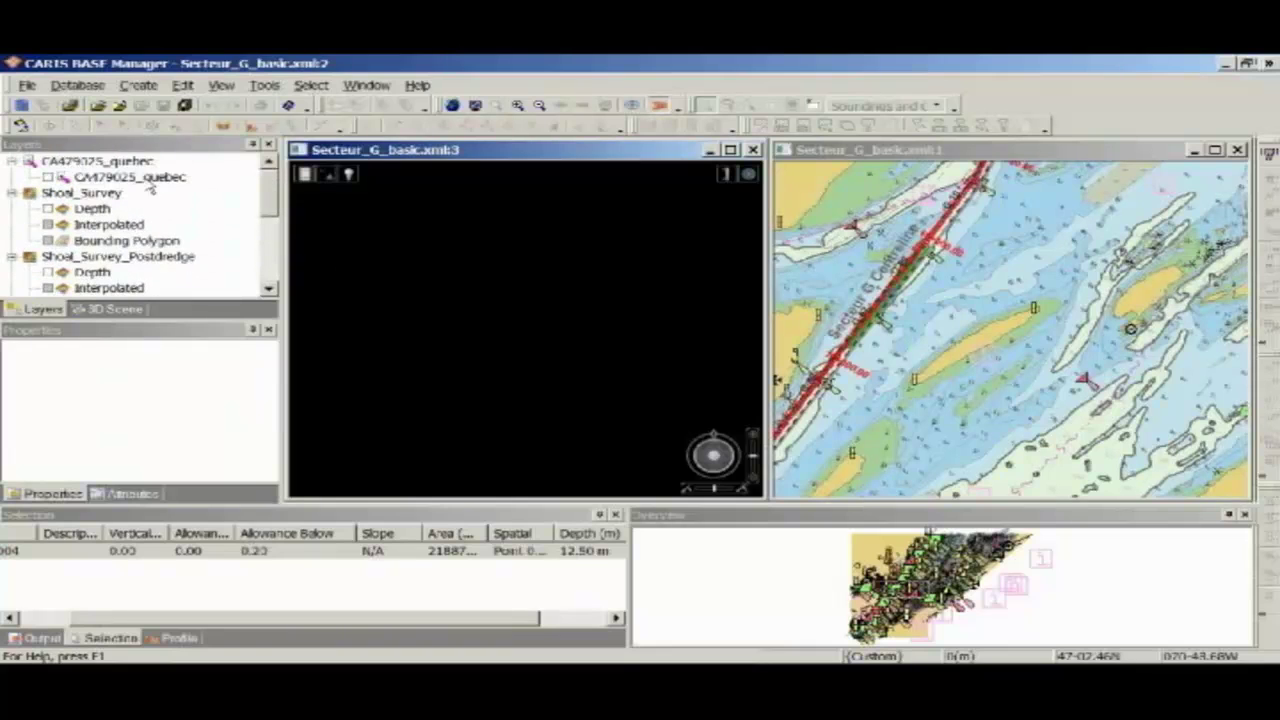
click(48, 208)
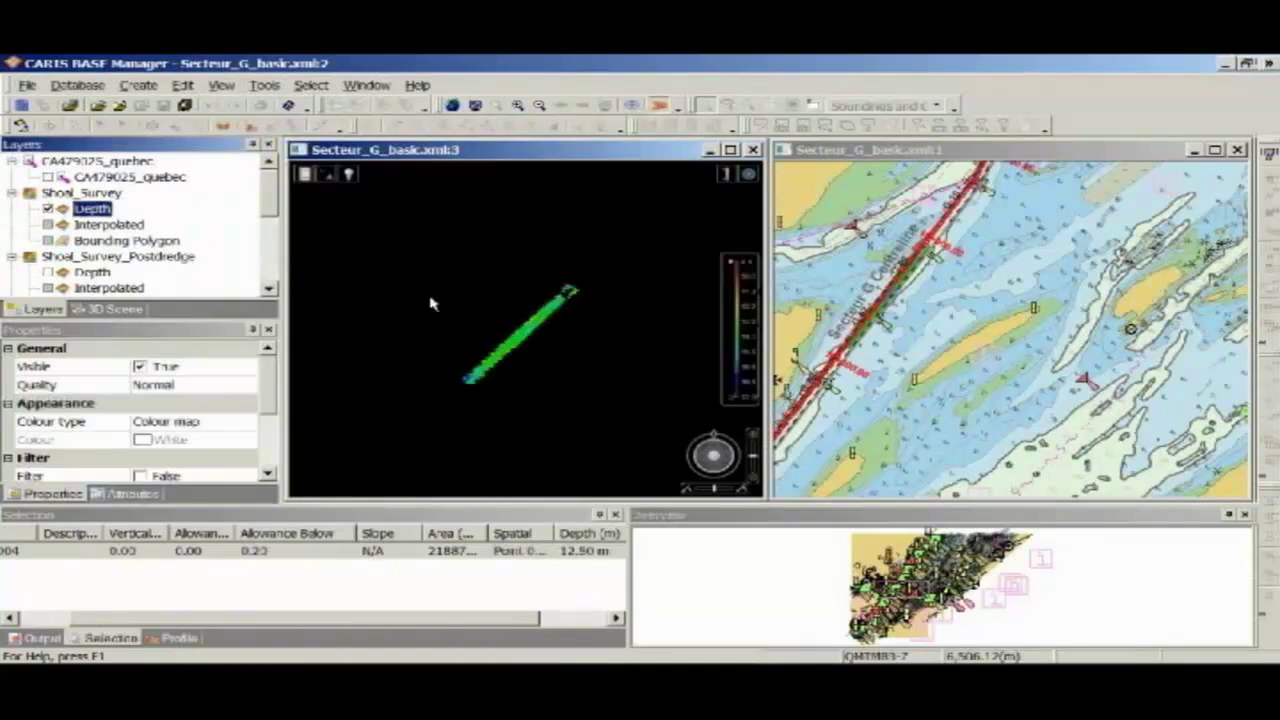
drag(449, 374, 535, 343)
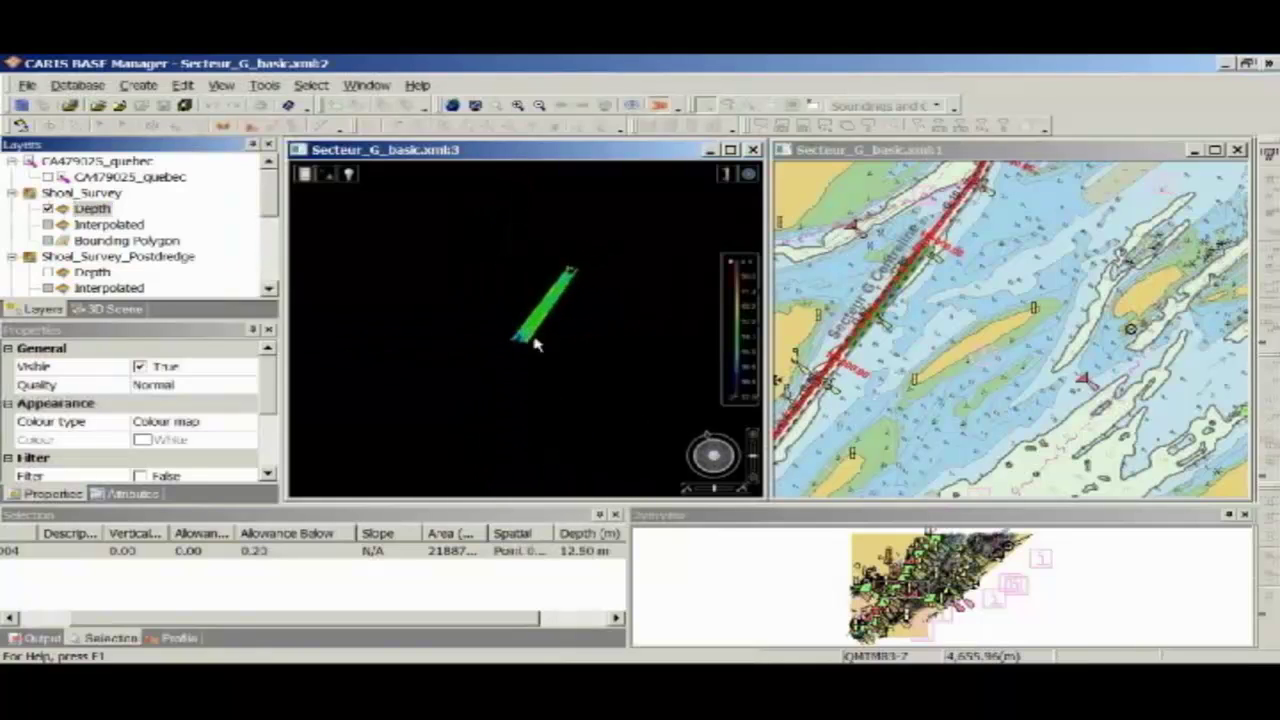
scroll(535, 343, up, 8)
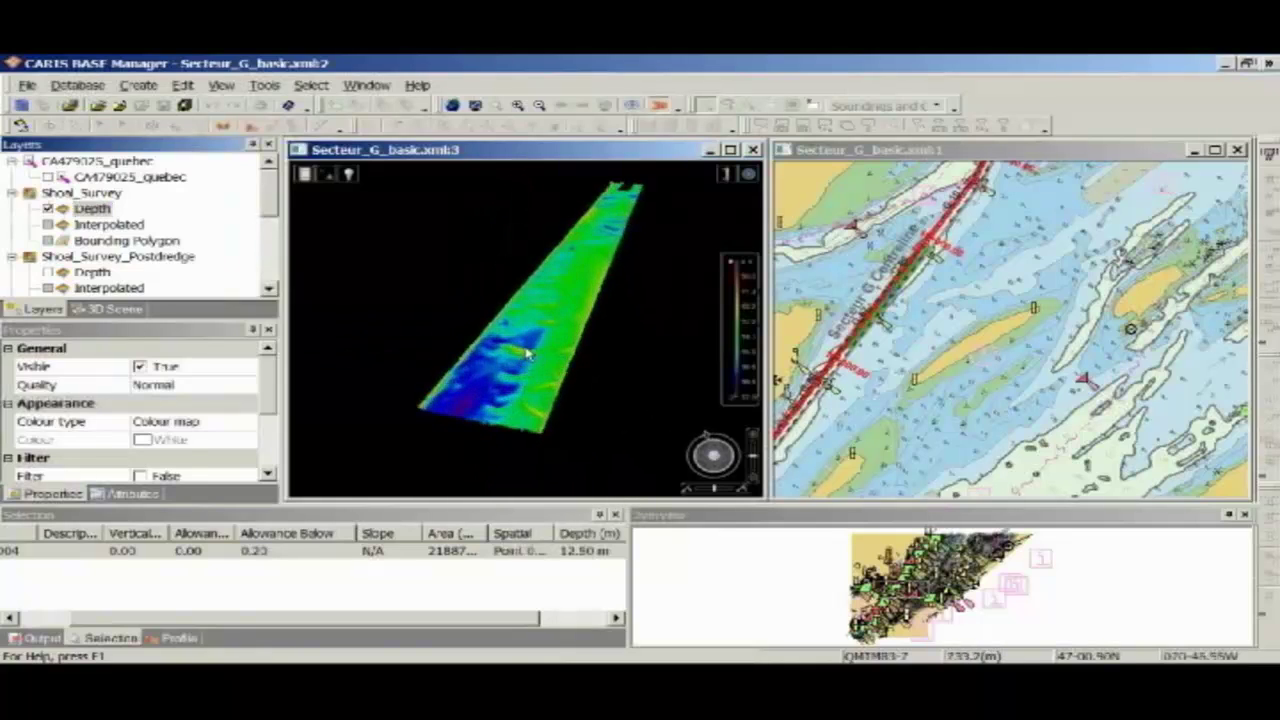
scroll(528, 355, up, 3)
drag(529, 357, 523, 343)
mouse_move(395, 338)
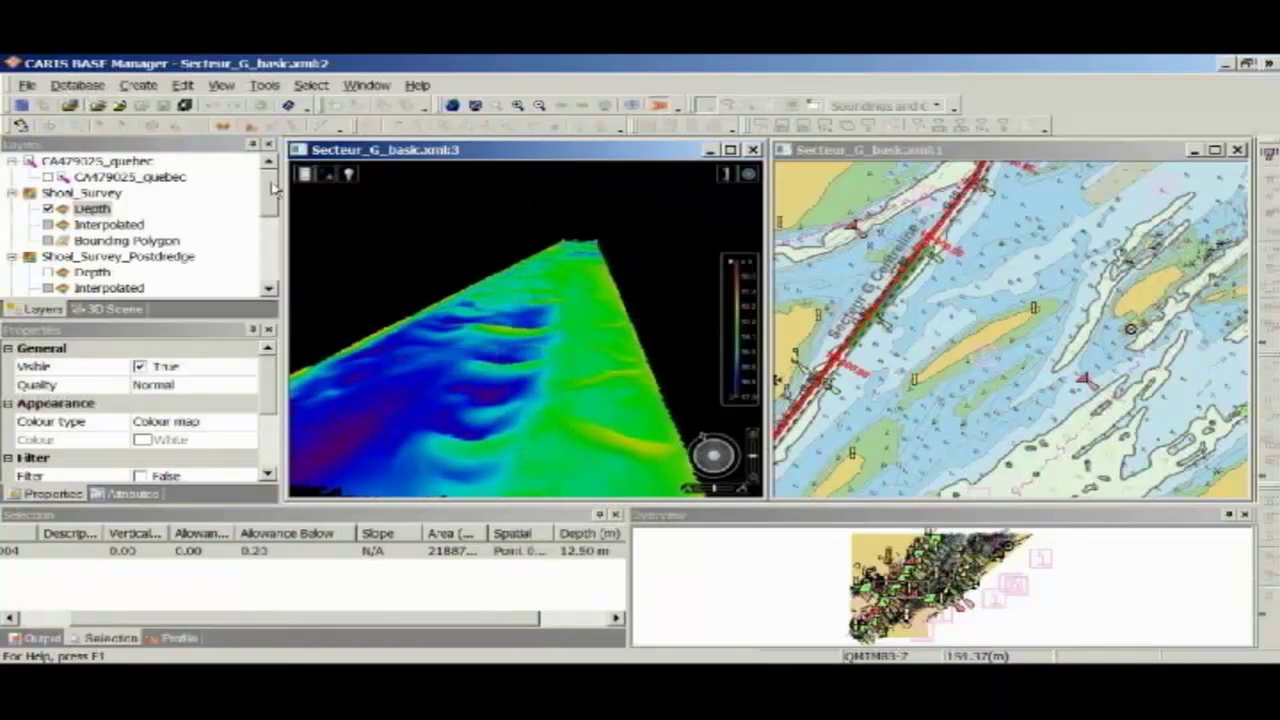
drag(273, 190, 273, 240)
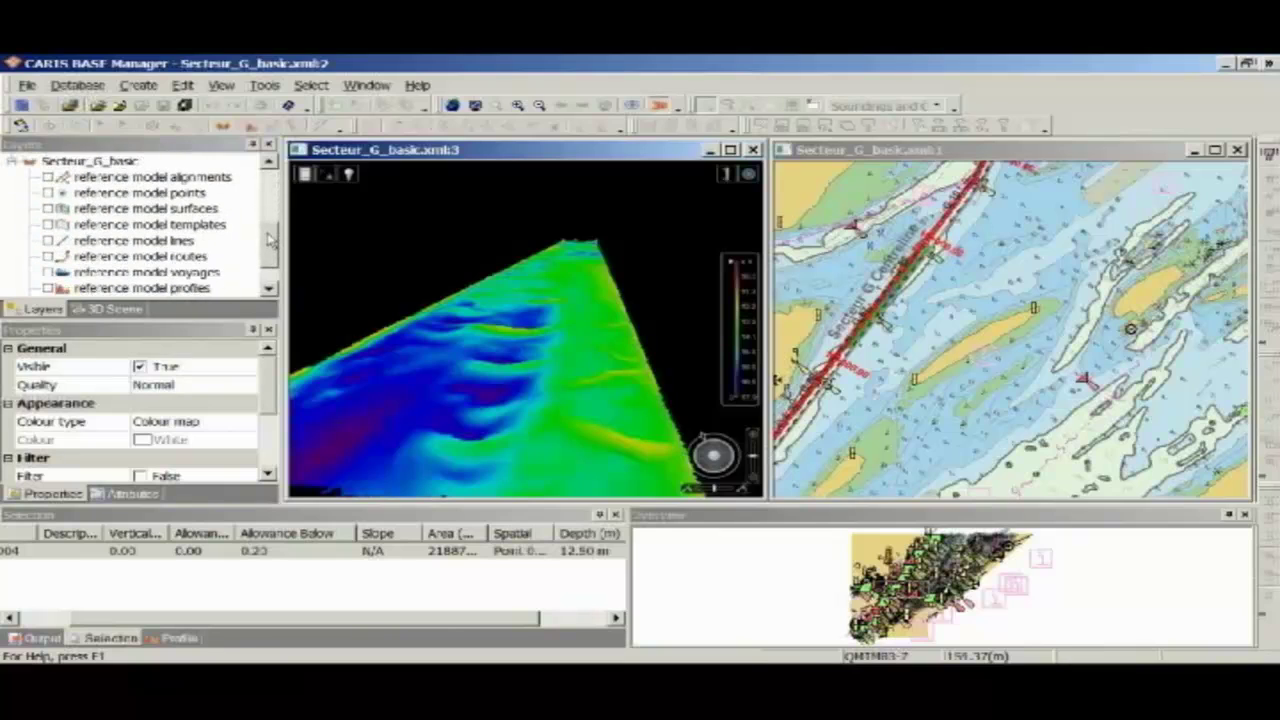
Turn on the reference model surfaces, profiles and stations layers in the 3D view
click(47, 208)
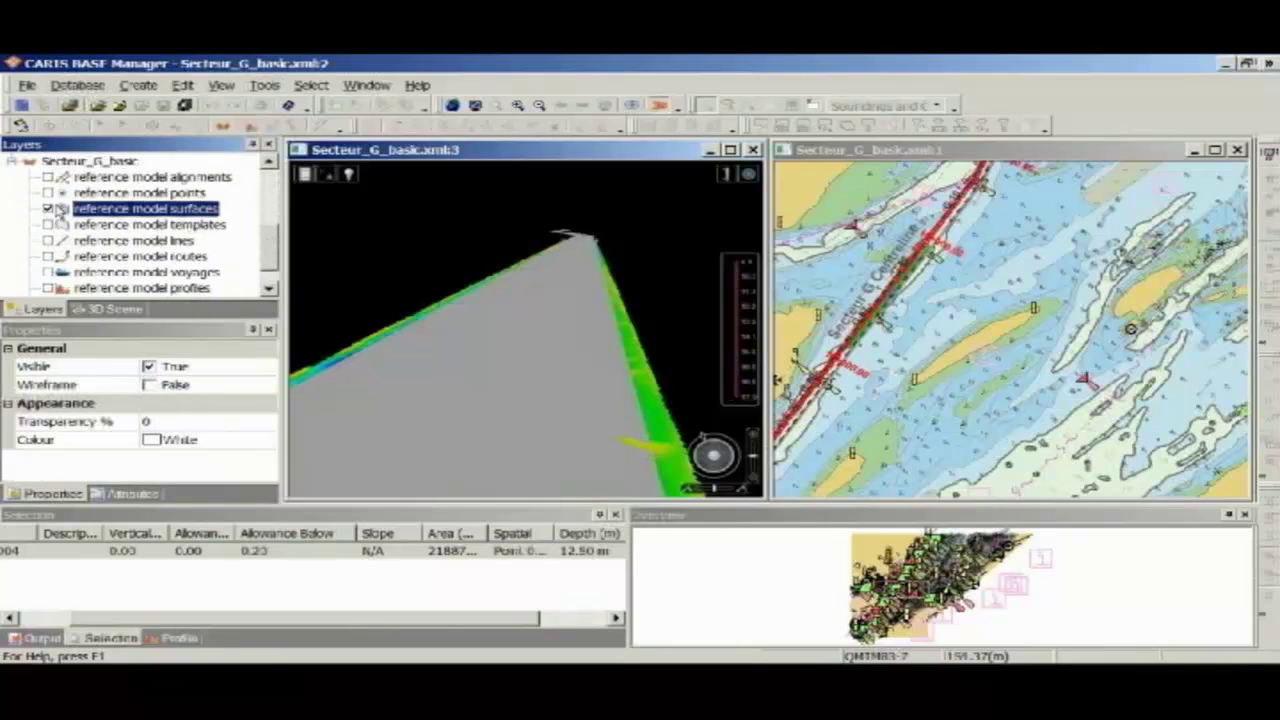
drag(272, 255, 273, 271)
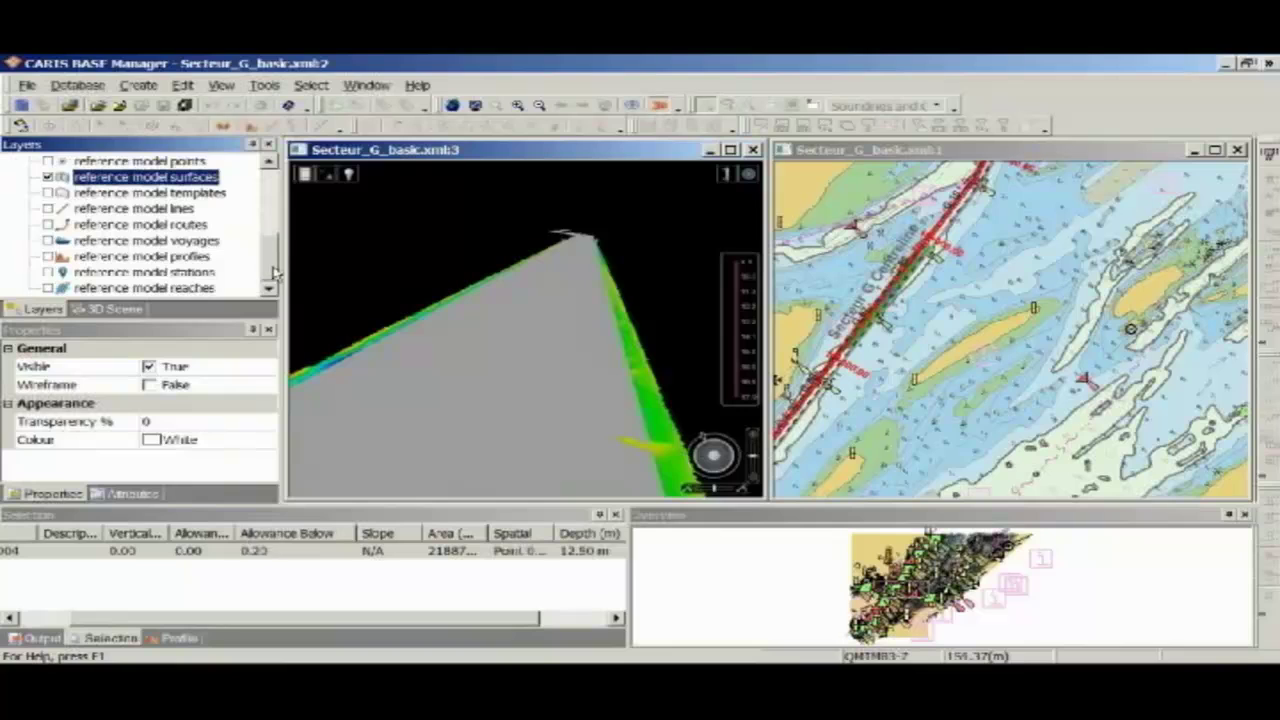
click(47, 256)
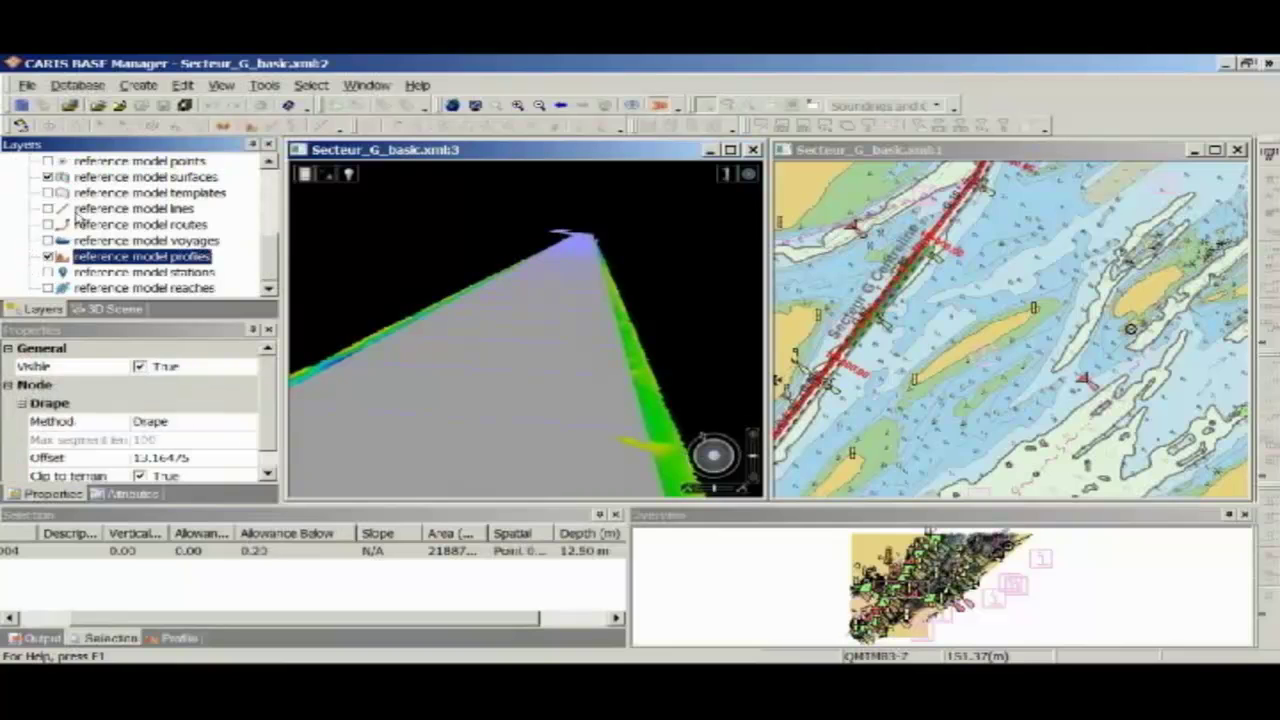
click(47, 273)
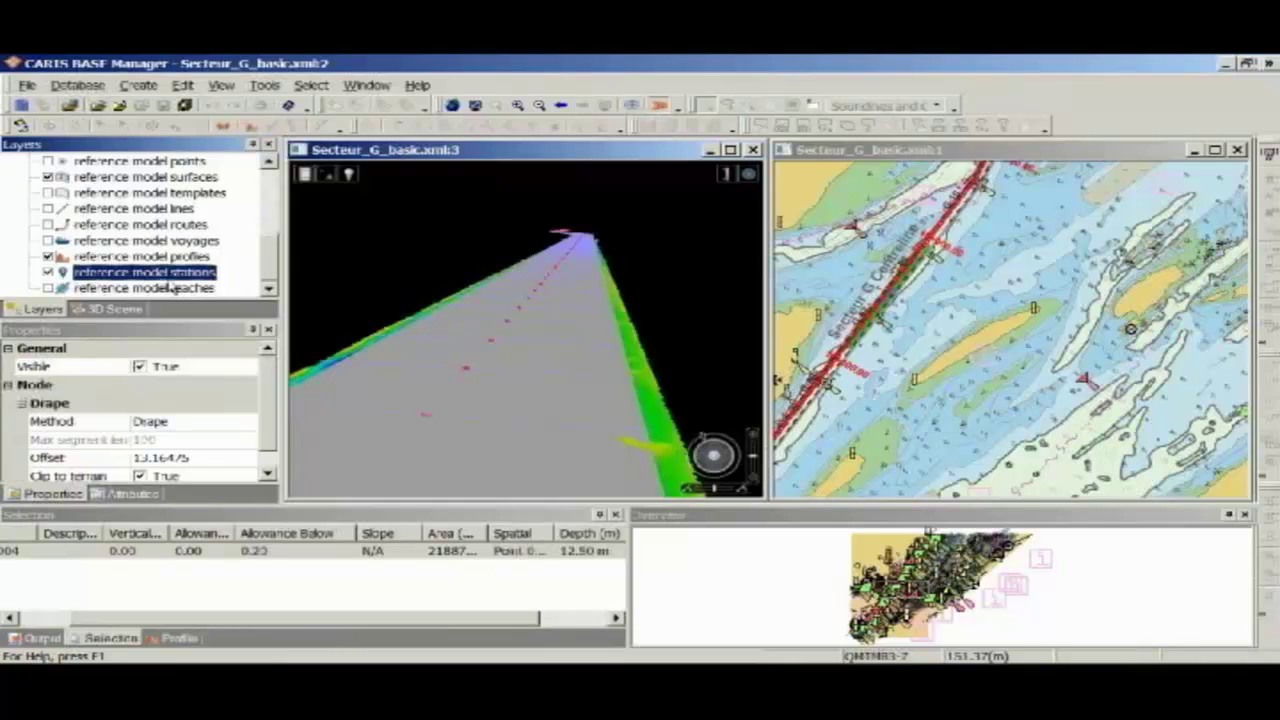
Set the reference model surfaces' Transparency to 25% in Properties
click(200, 177)
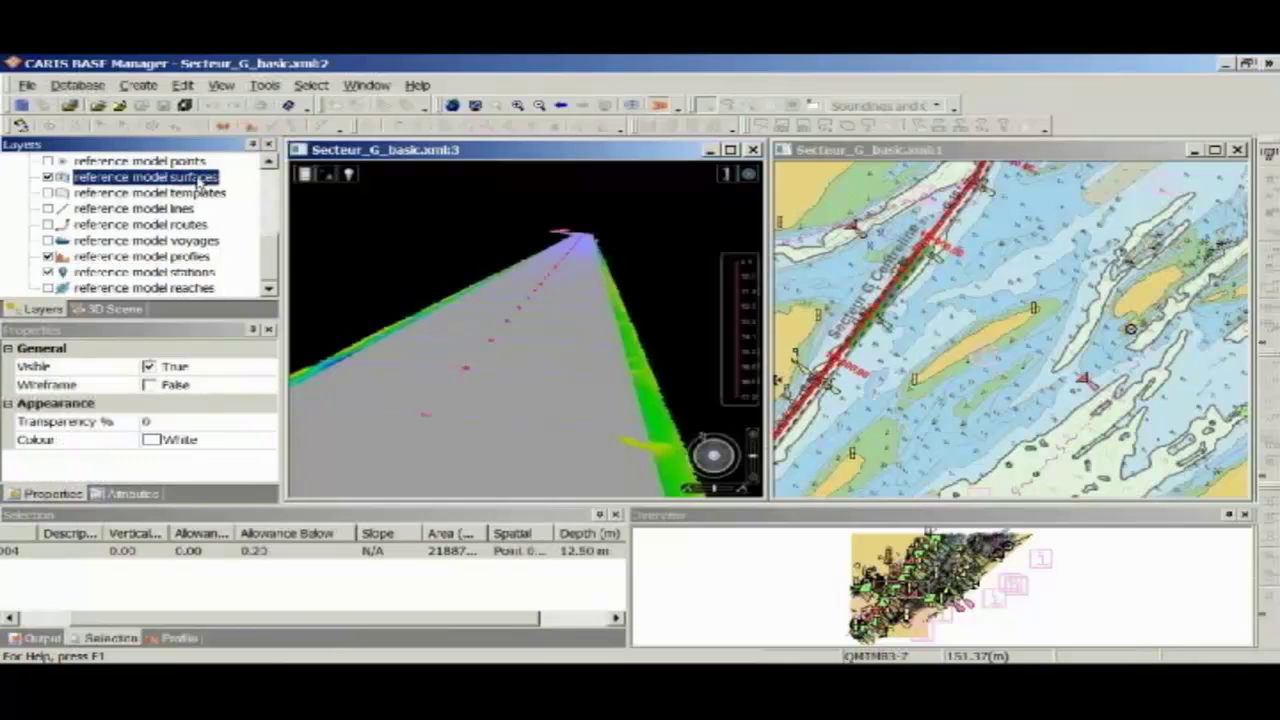
click(152, 421)
text(2)
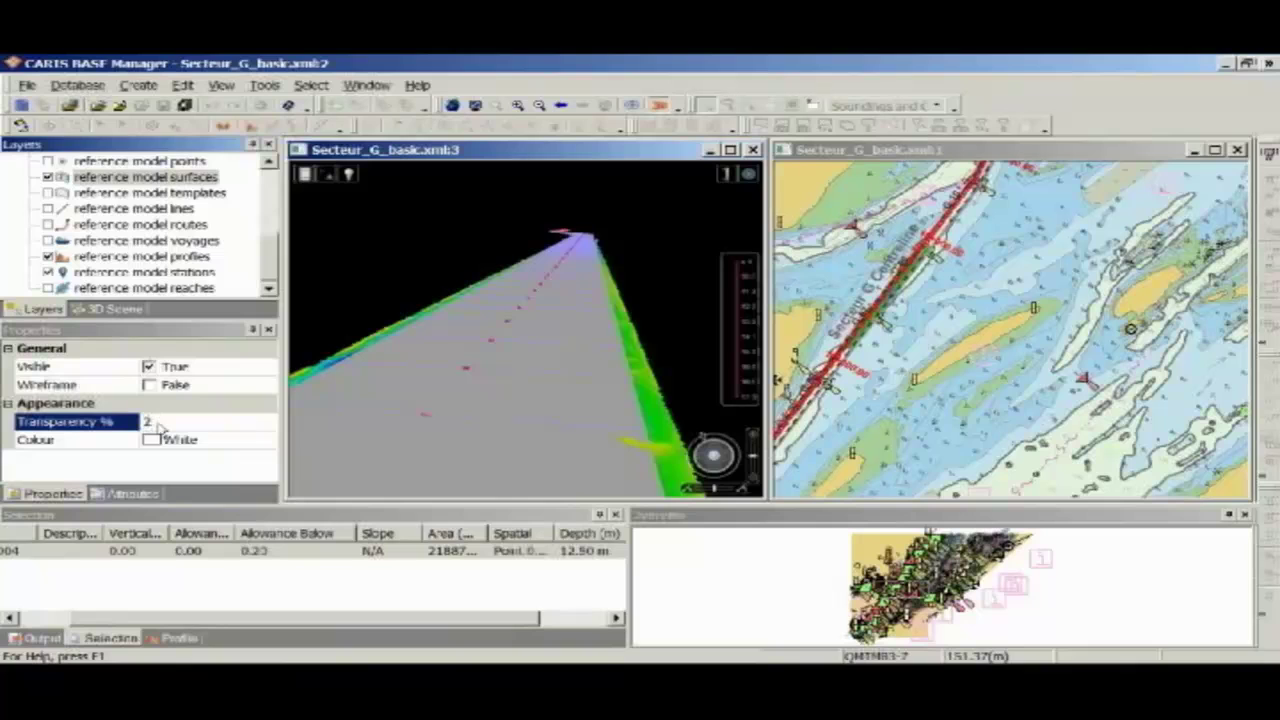
text(5)
click(597, 298)
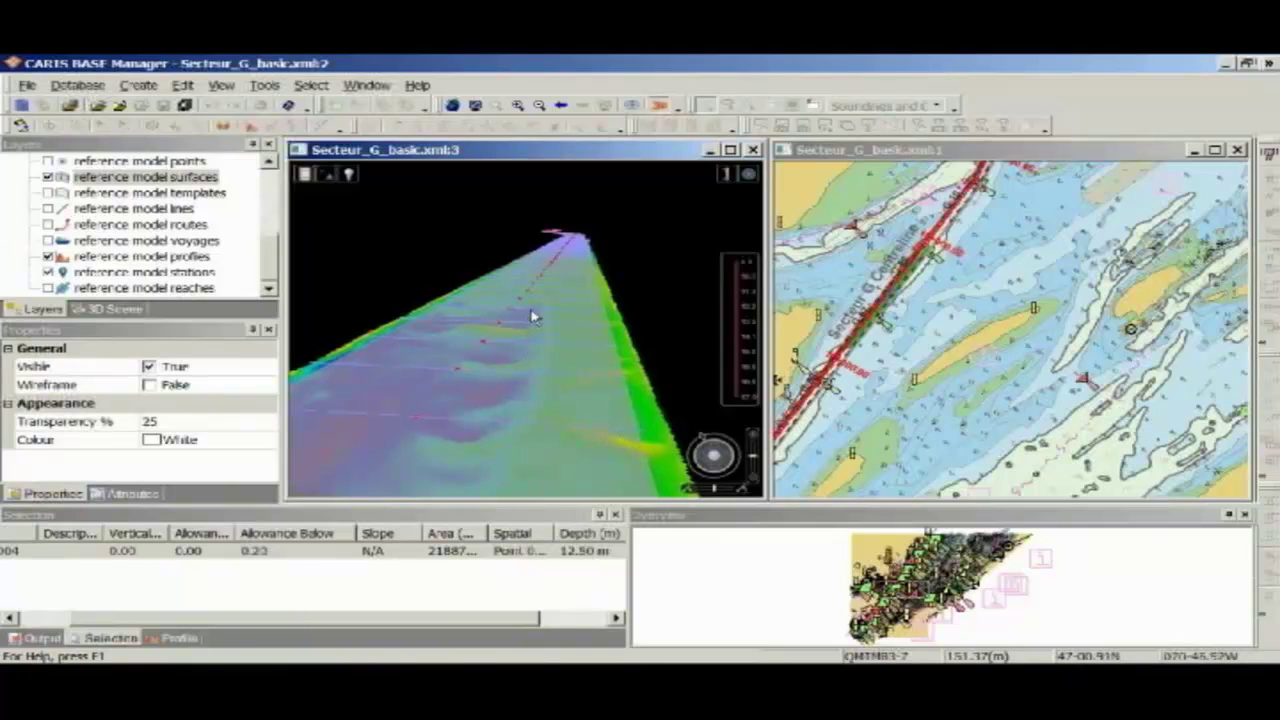
Orbit the 3D survey surface and raise the vertical exaggeration slider to examine the channel relief
drag(532, 317, 534, 170)
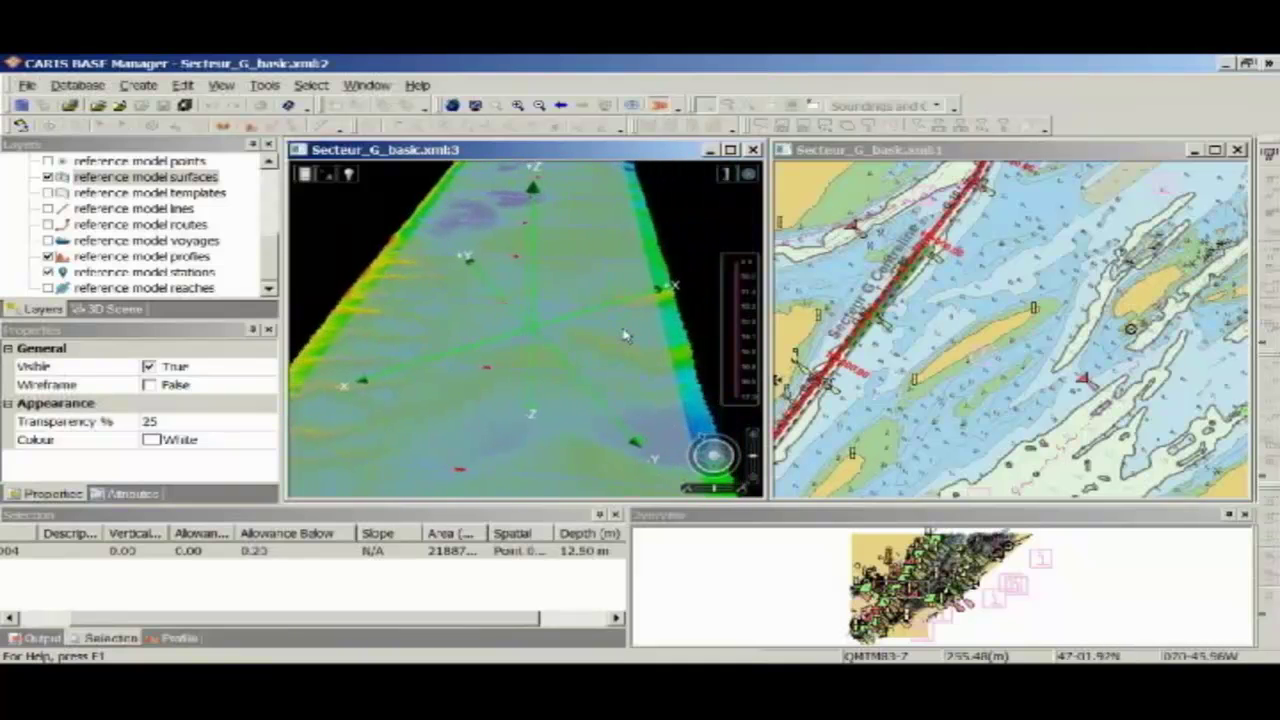
click(330, 175)
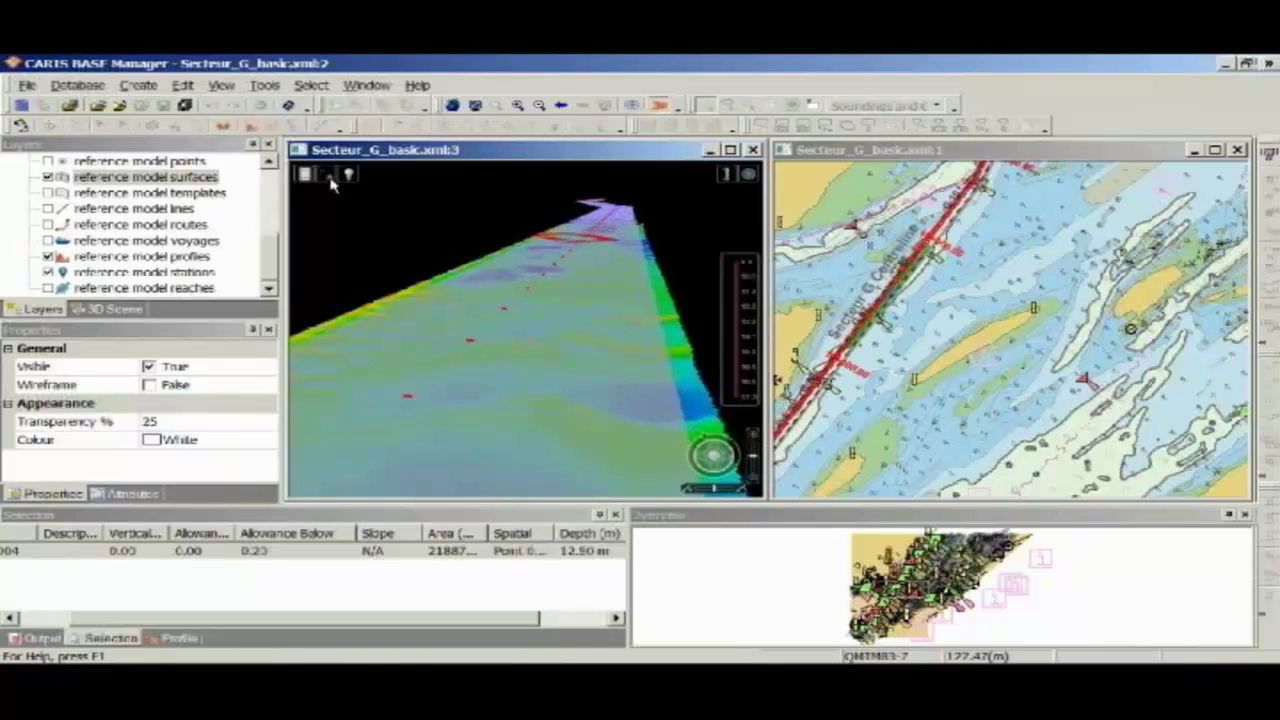
mouse_move(344, 236)
mouse_down()
mouse_move(342, 220)
mouse_move(350, 232)
mouse_up()
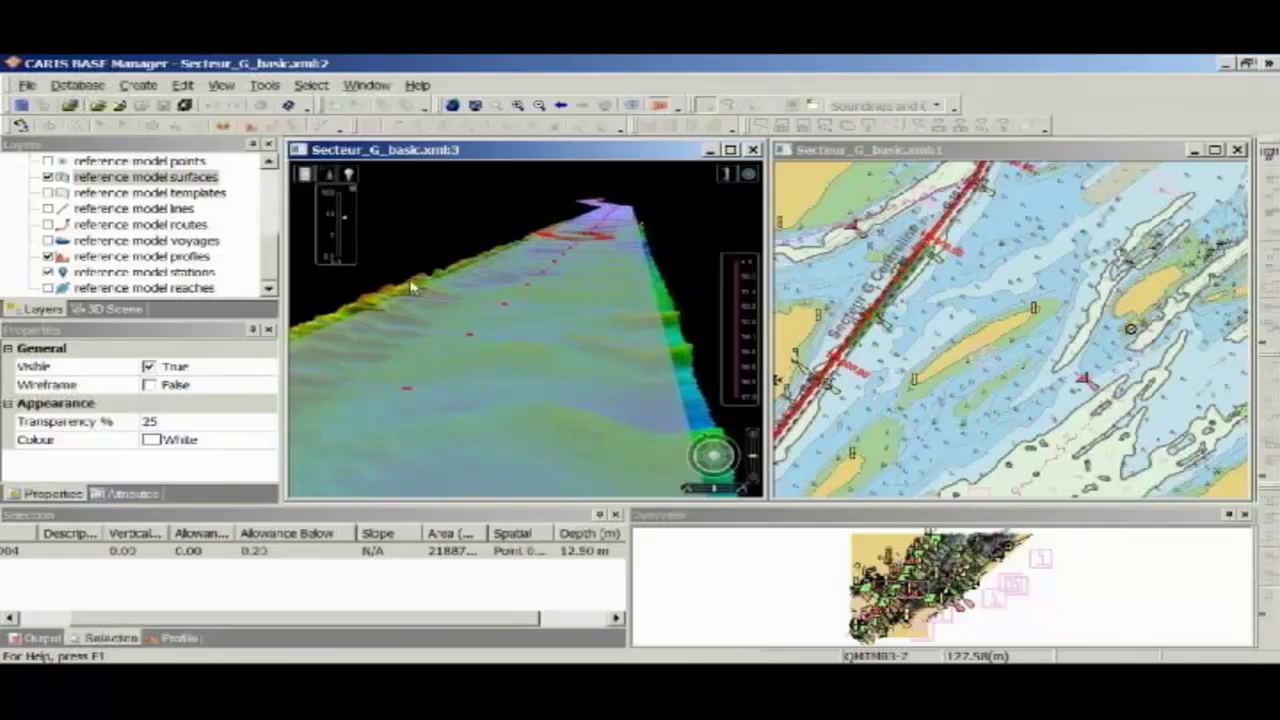
drag(412, 288, 451, 323)
Close the 3D view, zoom in on the channel, and select the Shoal_Survey Depth layer
click(660, 106)
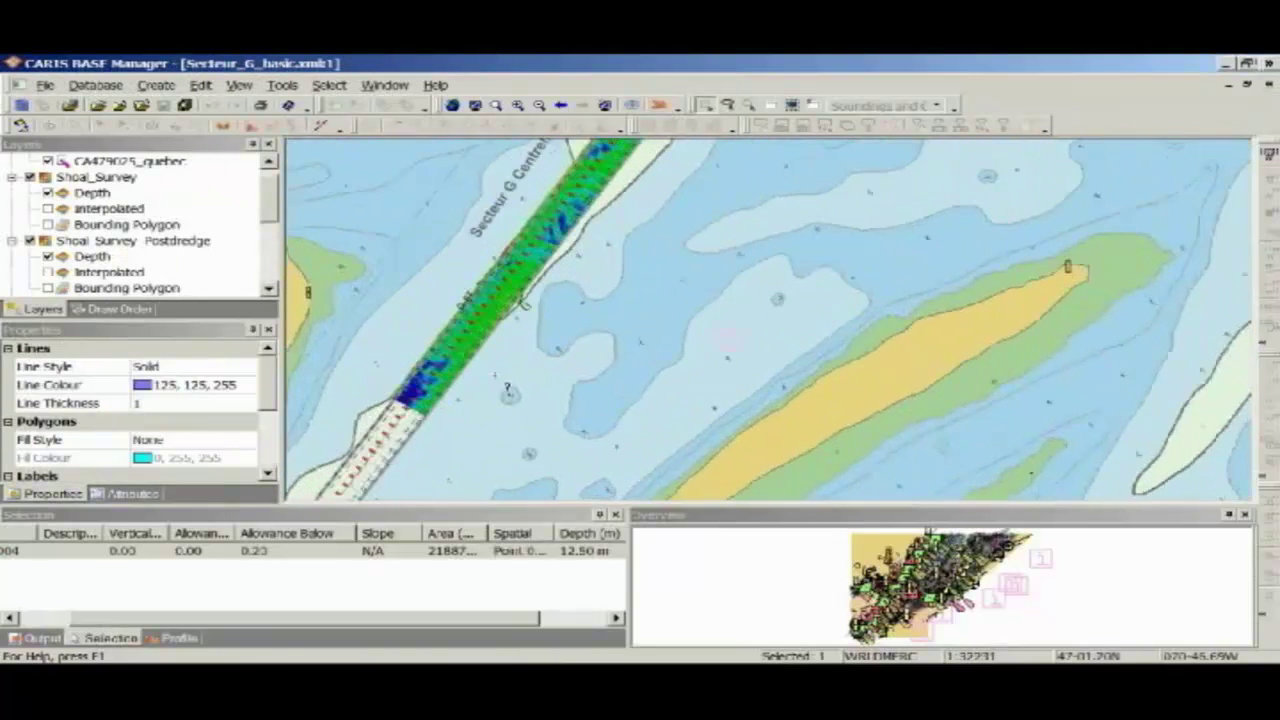
scroll(506, 390, up, 2)
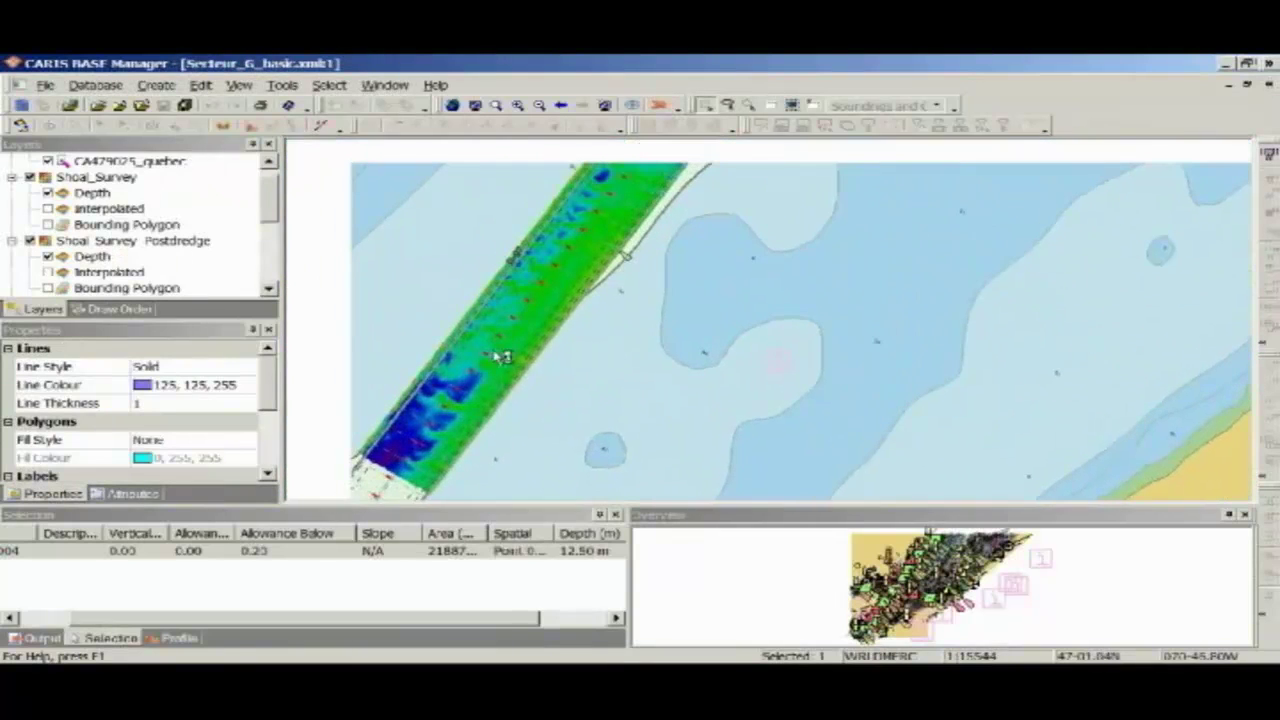
click(97, 198)
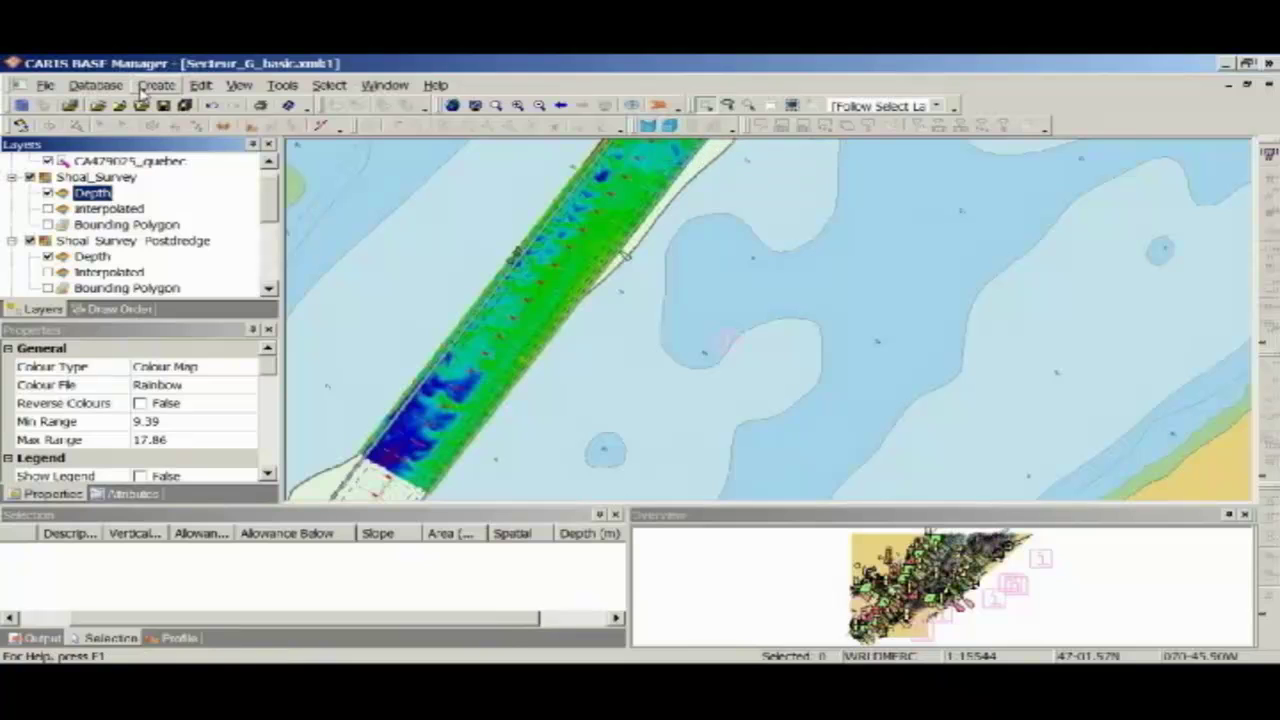
Open the Hyperbolic volume dialog from Tools > Volumes, close it, and return to the Volumes submenu
click(275, 88)
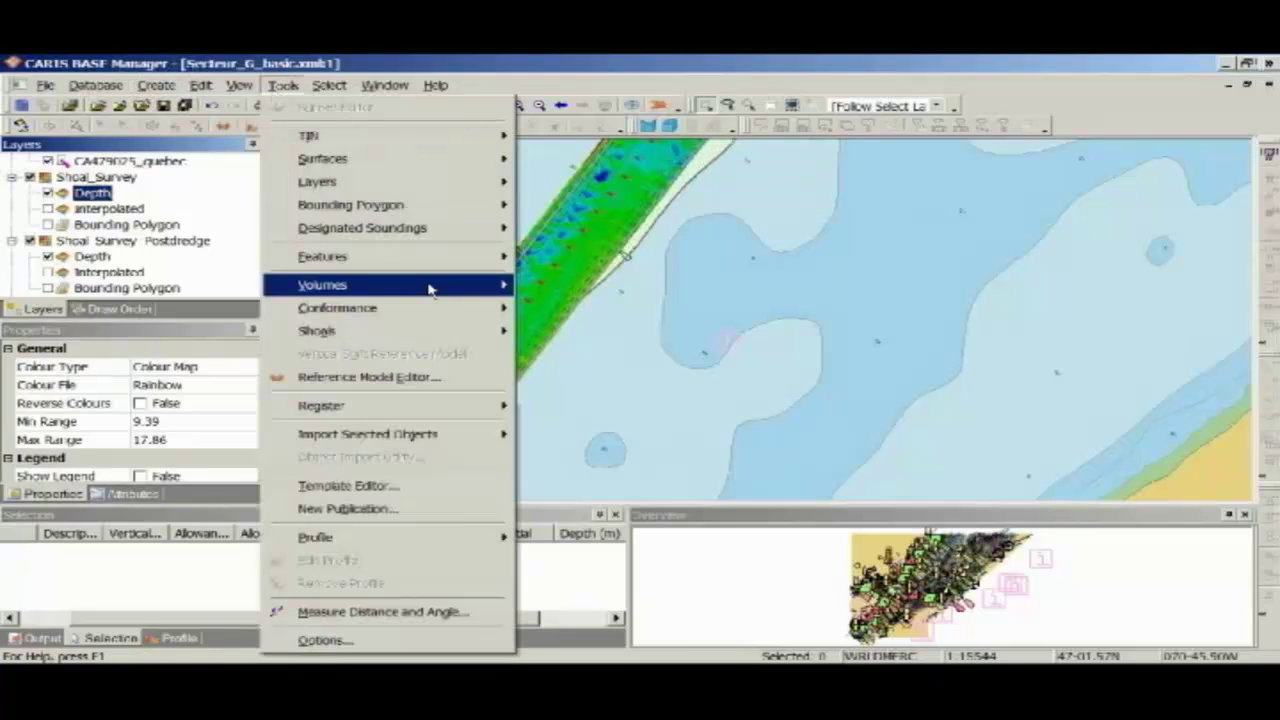
mouse_move(432, 290)
click(586, 289)
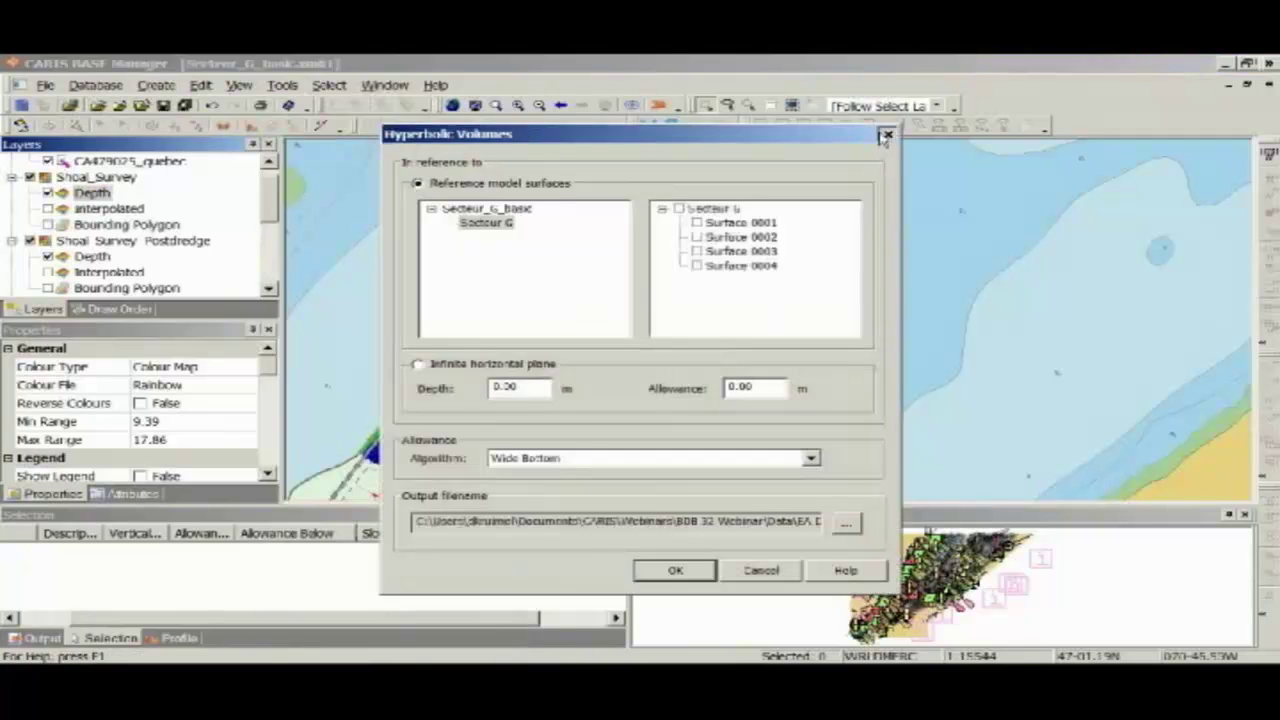
click(887, 133)
click(283, 85)
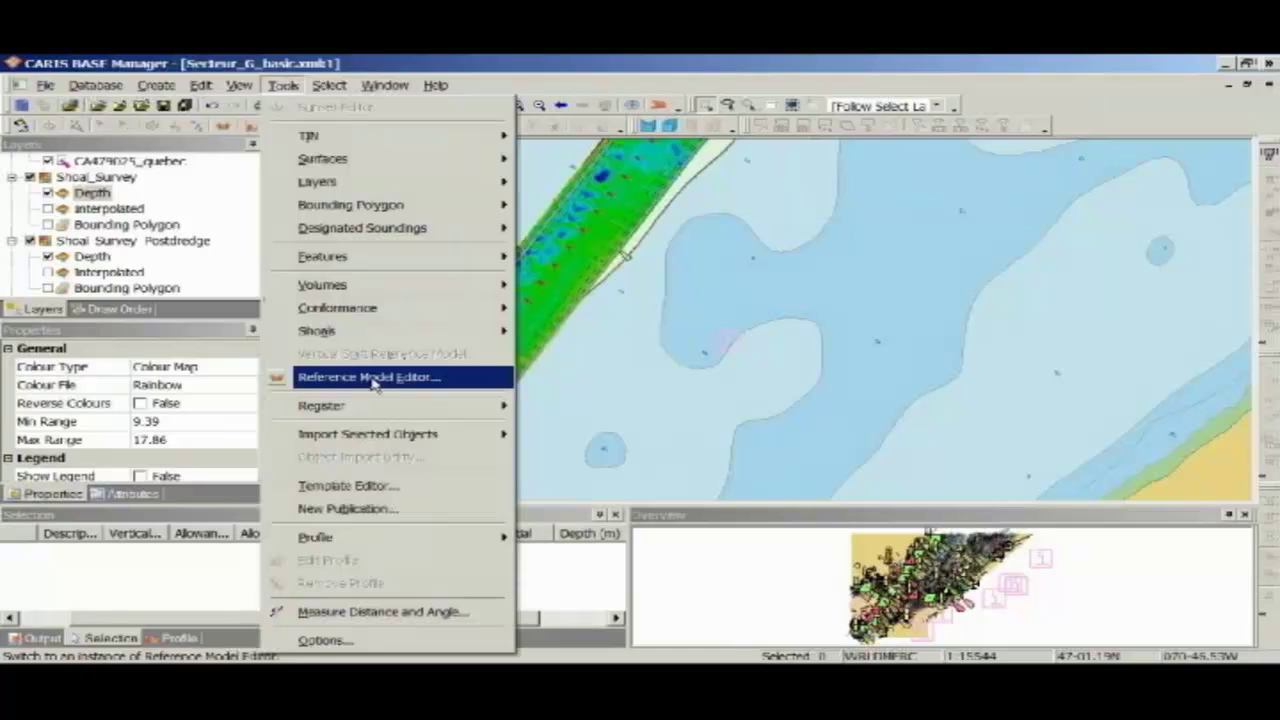
mouse_move(500, 286)
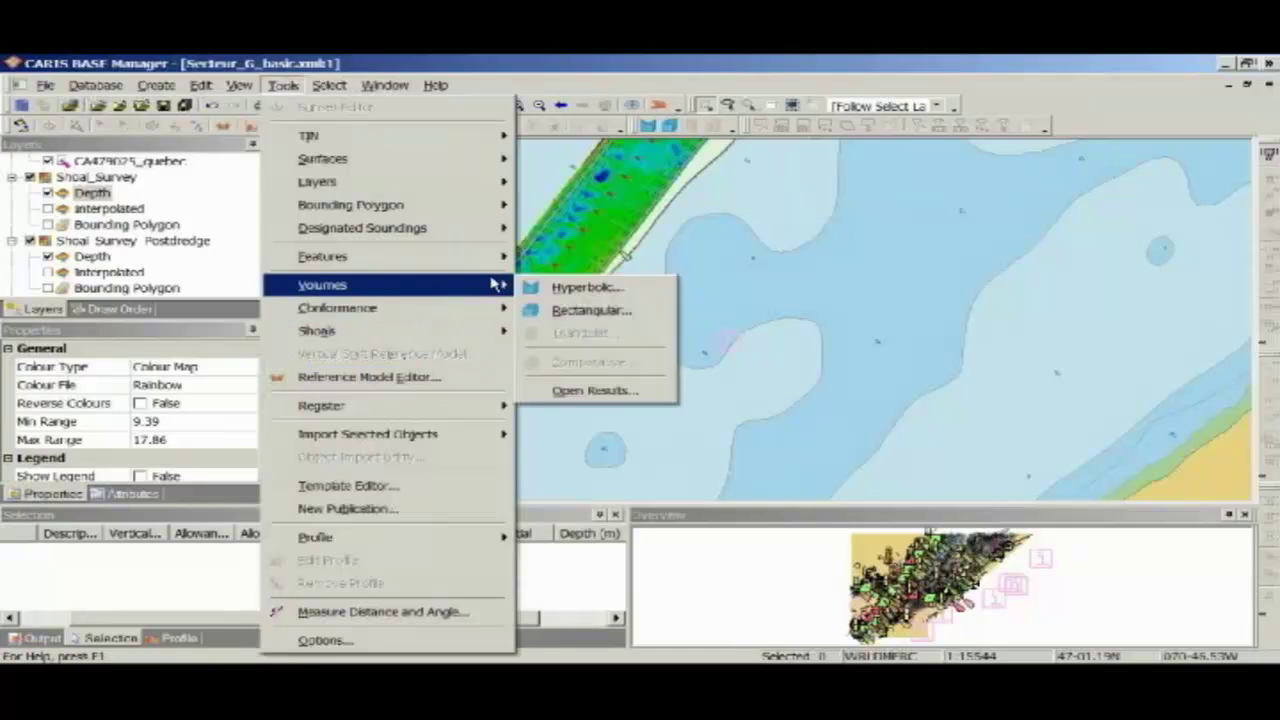
click(569, 289)
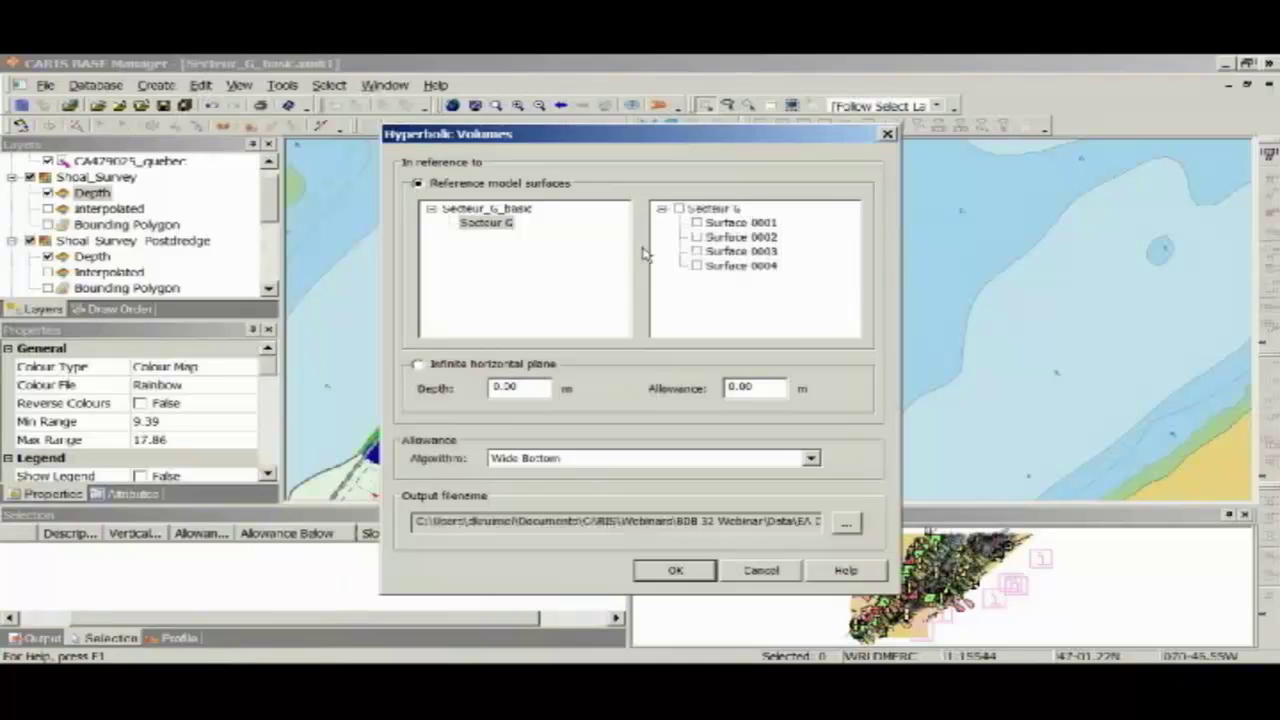
click(697, 222)
click(602, 460)
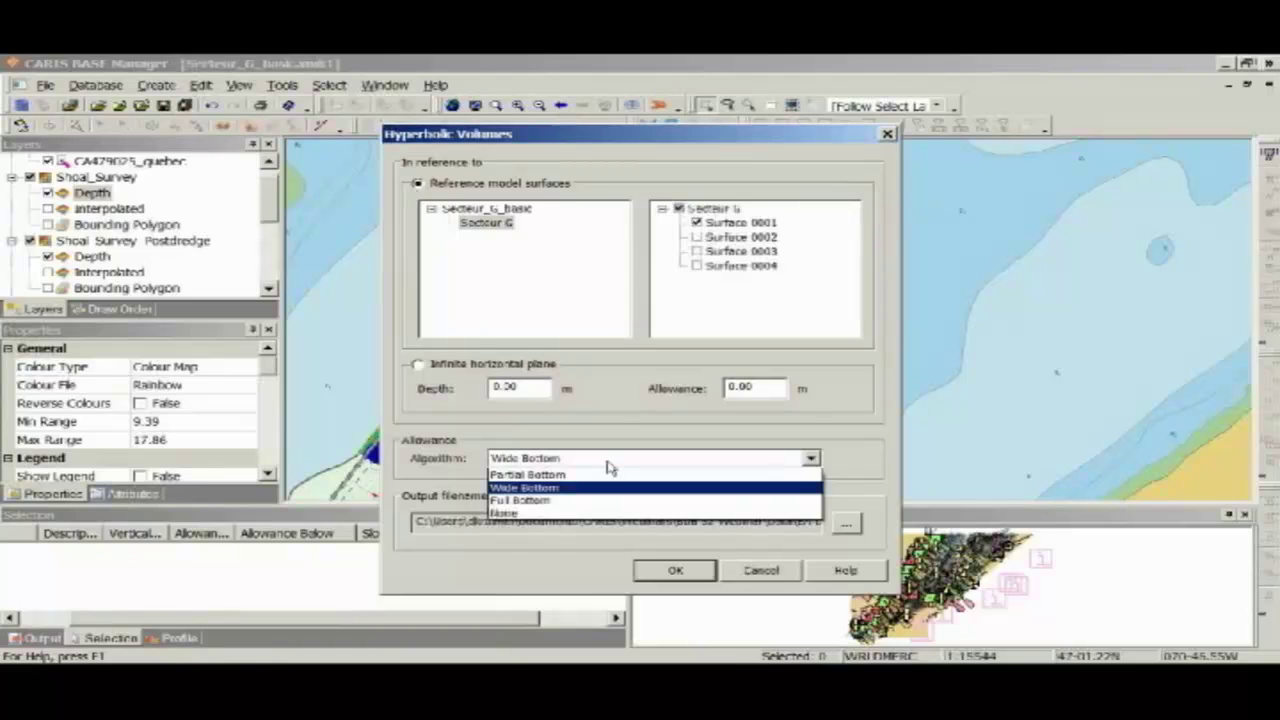
click(610, 428)
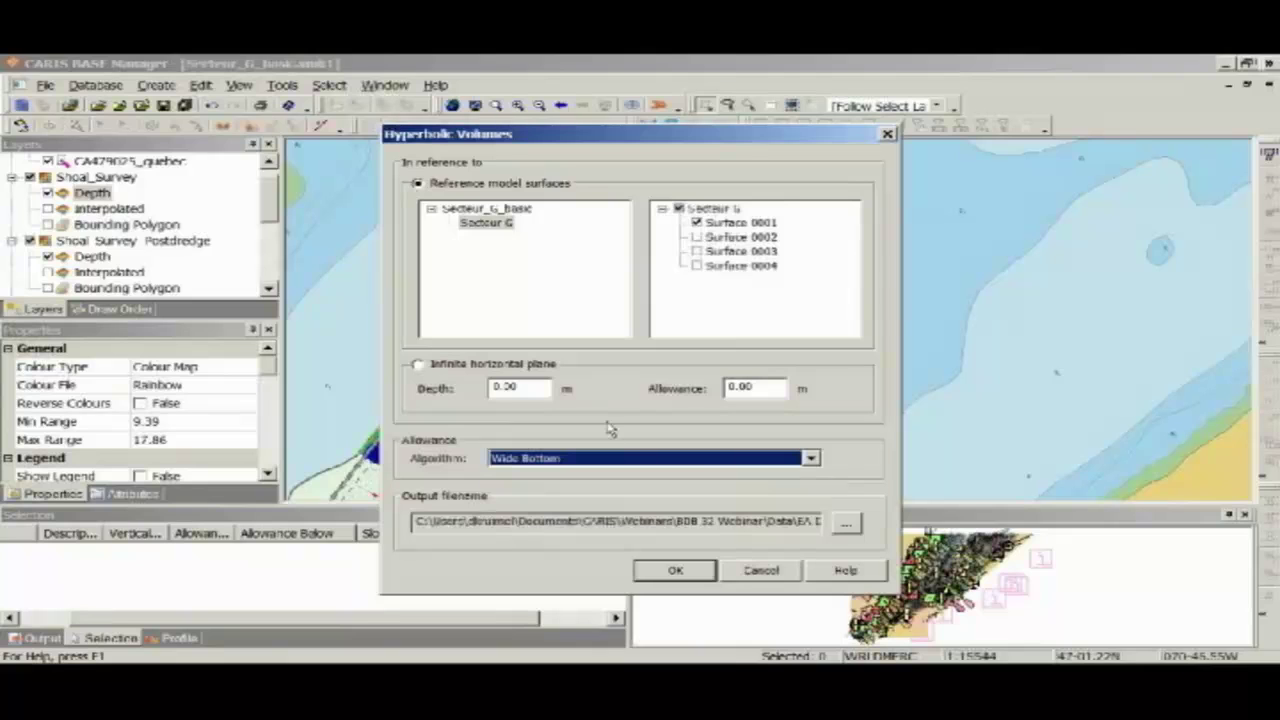
click(853, 522)
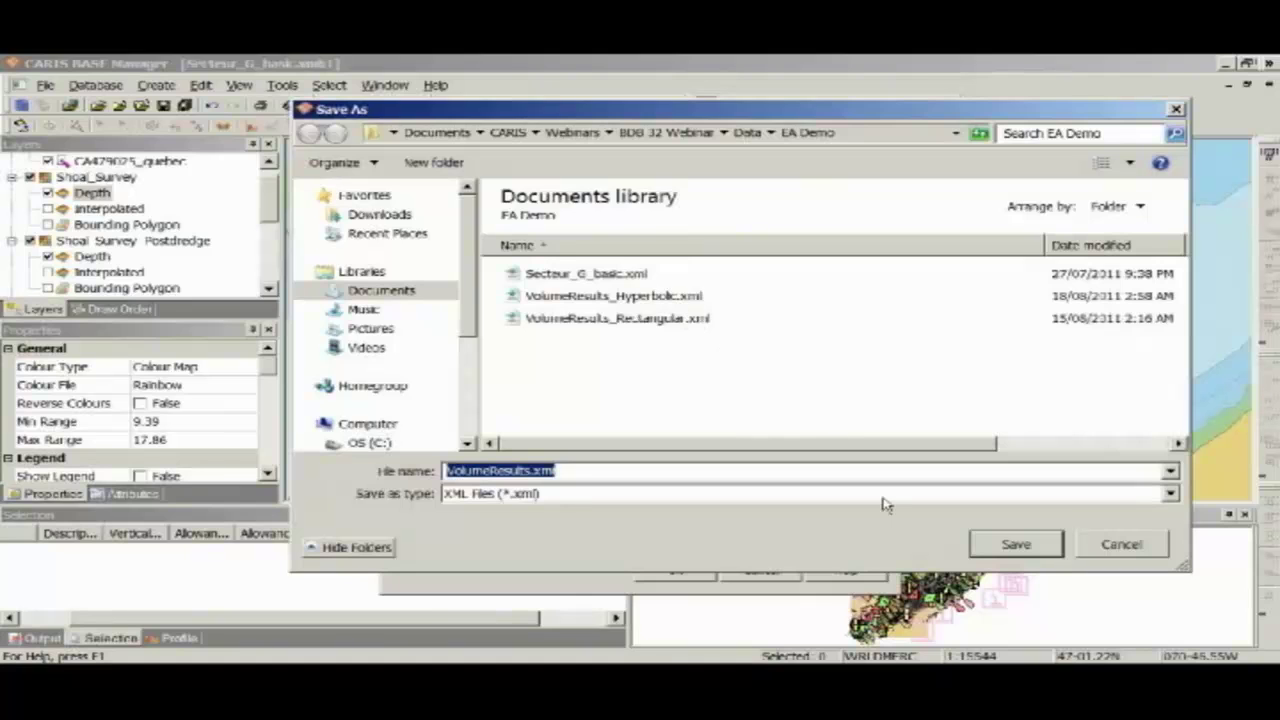
click(1120, 545)
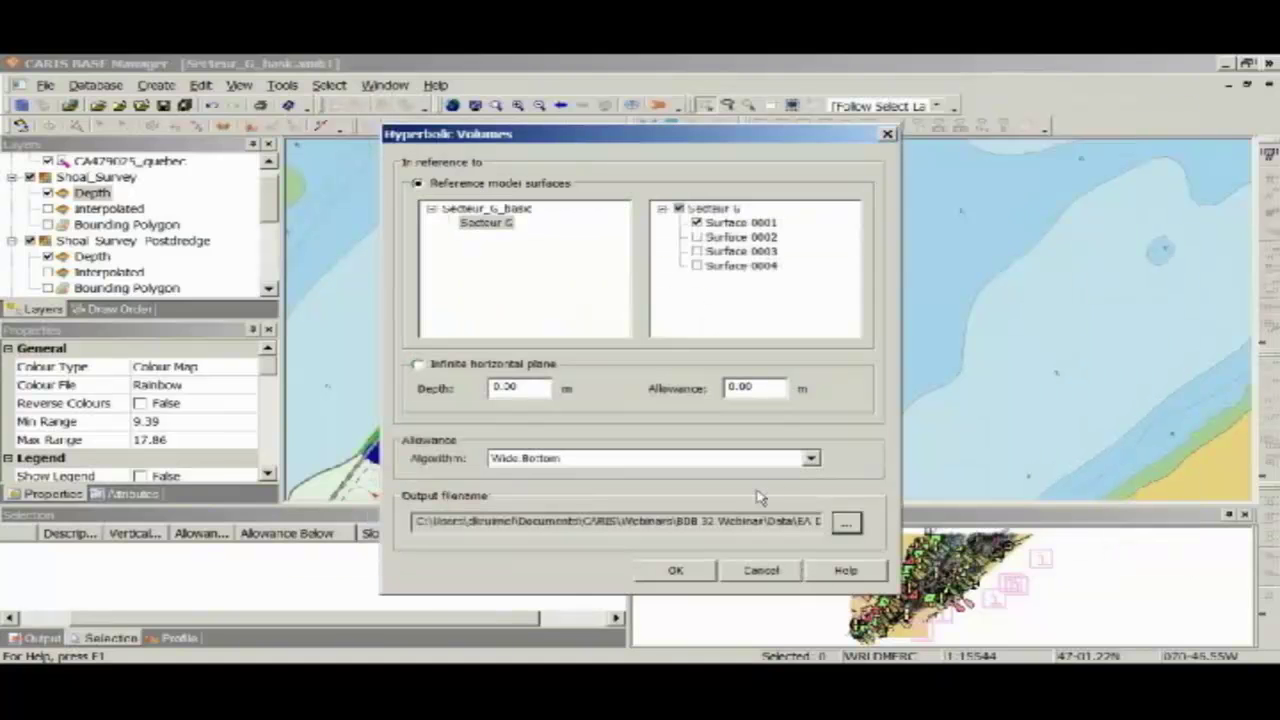
click(772, 571)
Open the saved hyperbolic volume results file from Tools > Volumes
click(282, 84)
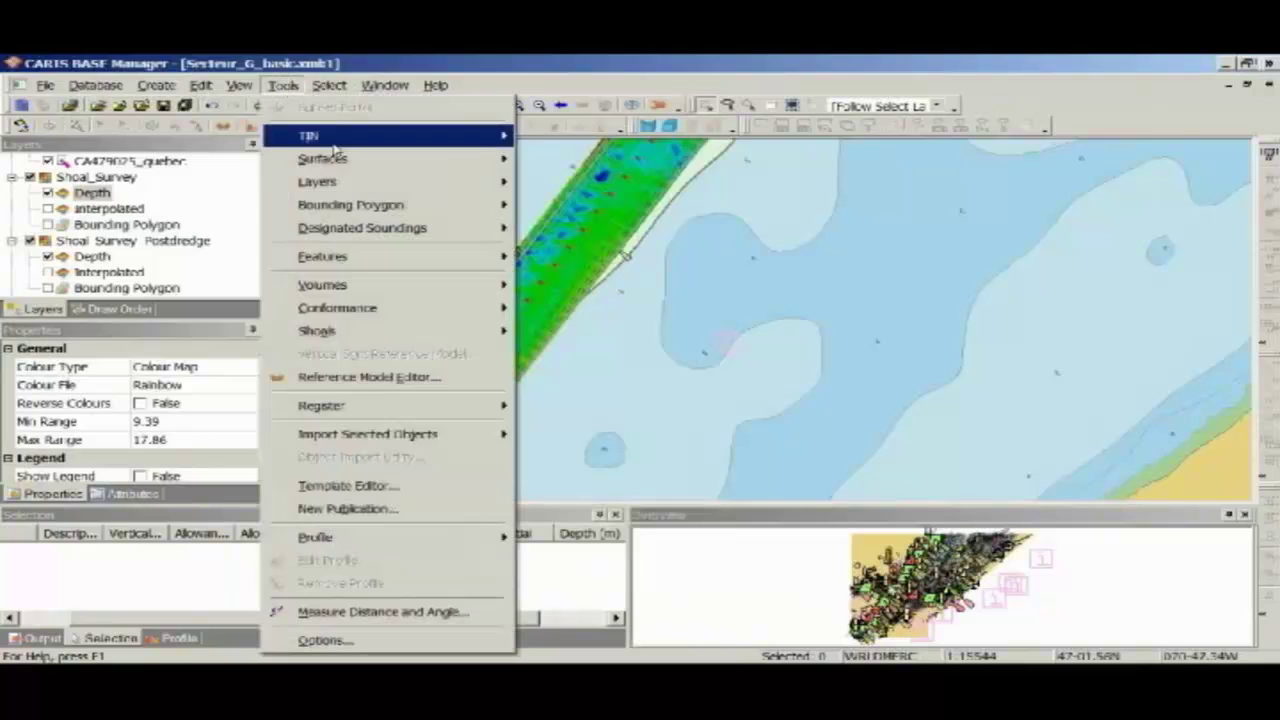
mouse_move(472, 288)
click(603, 390)
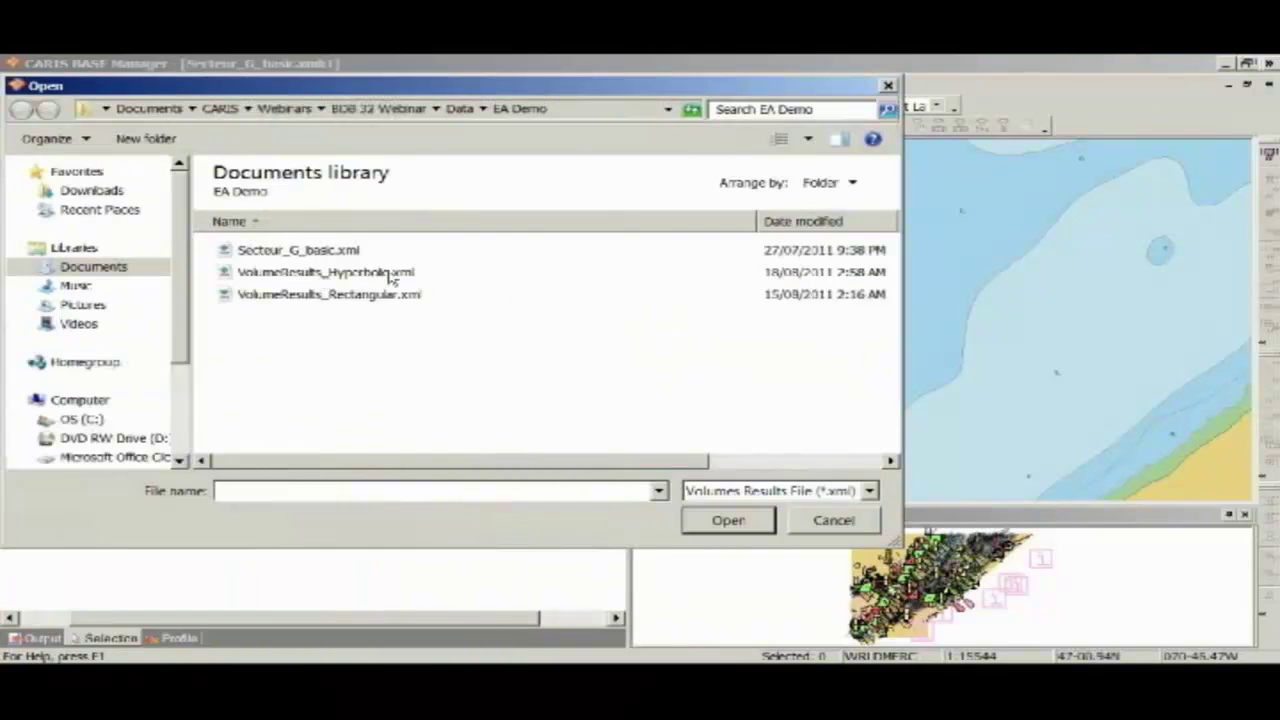
click(388, 278)
click(752, 518)
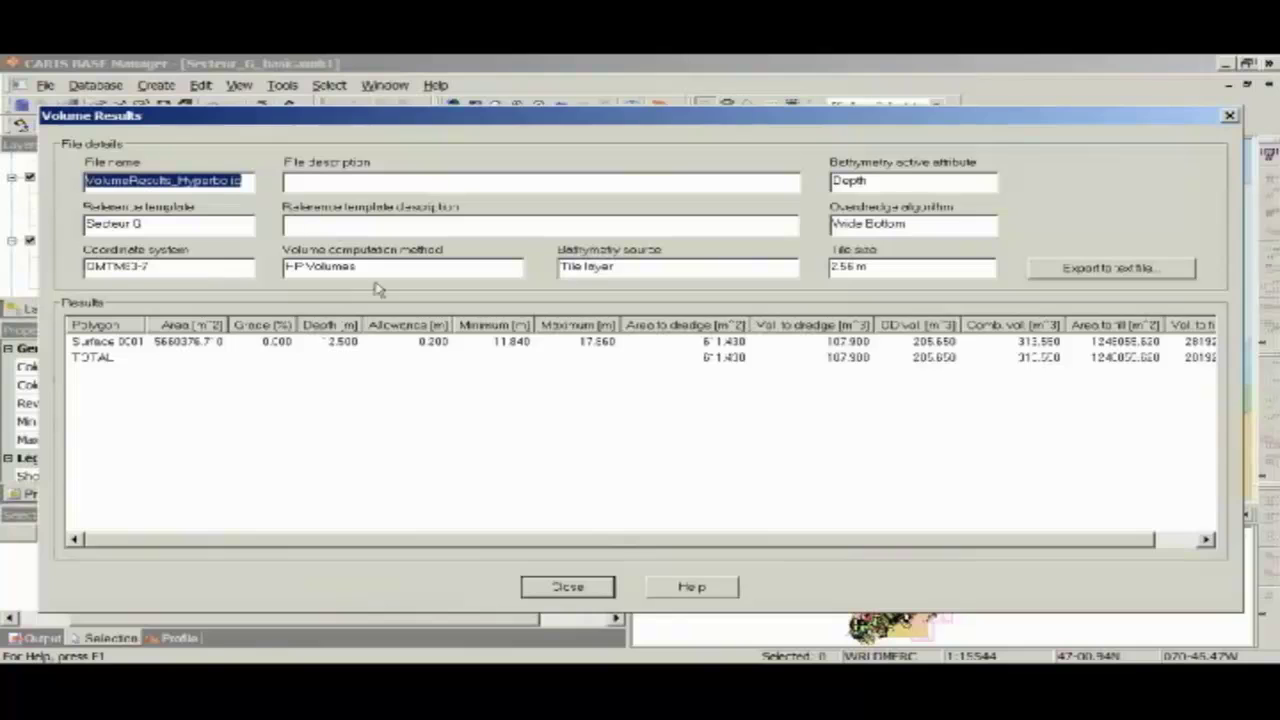
Review the results: Secteur G template, 2.56 m tiles, Wide Bottom overdredge, 107.900 m³ dredged
drag(215, 230, 61, 227)
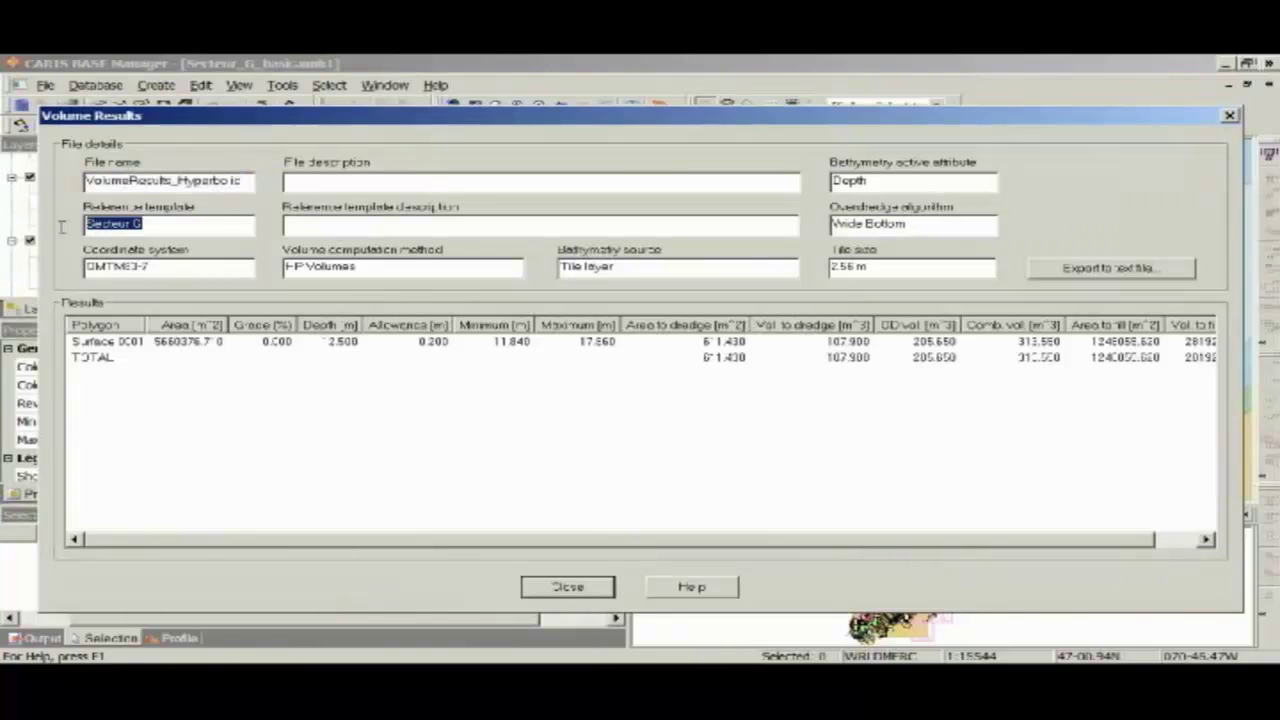
click(912, 262)
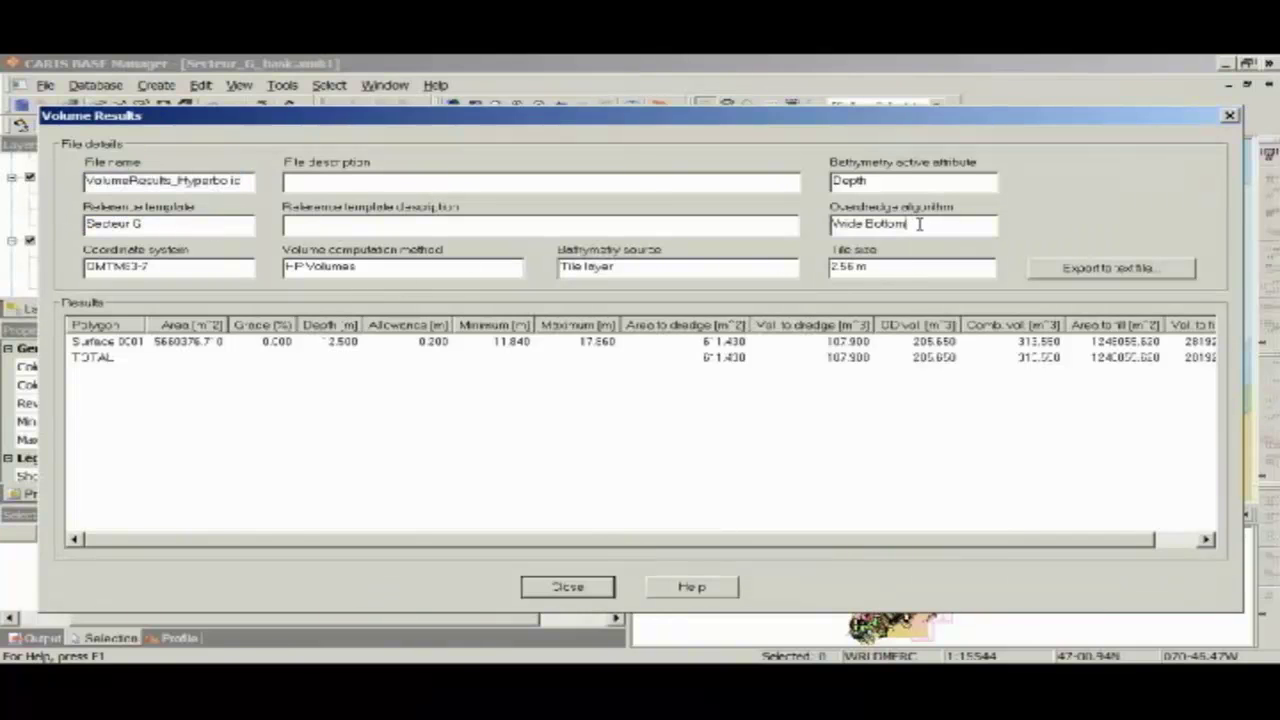
drag(918, 224, 824, 228)
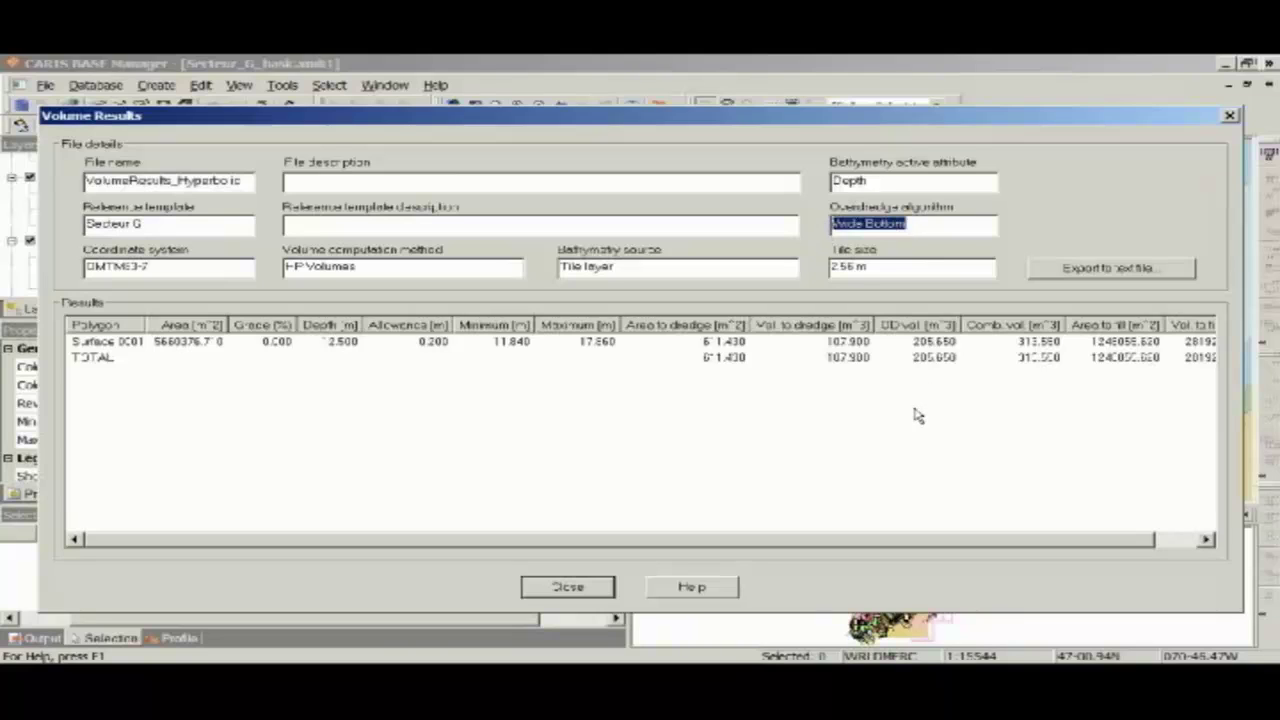
click(910, 412)
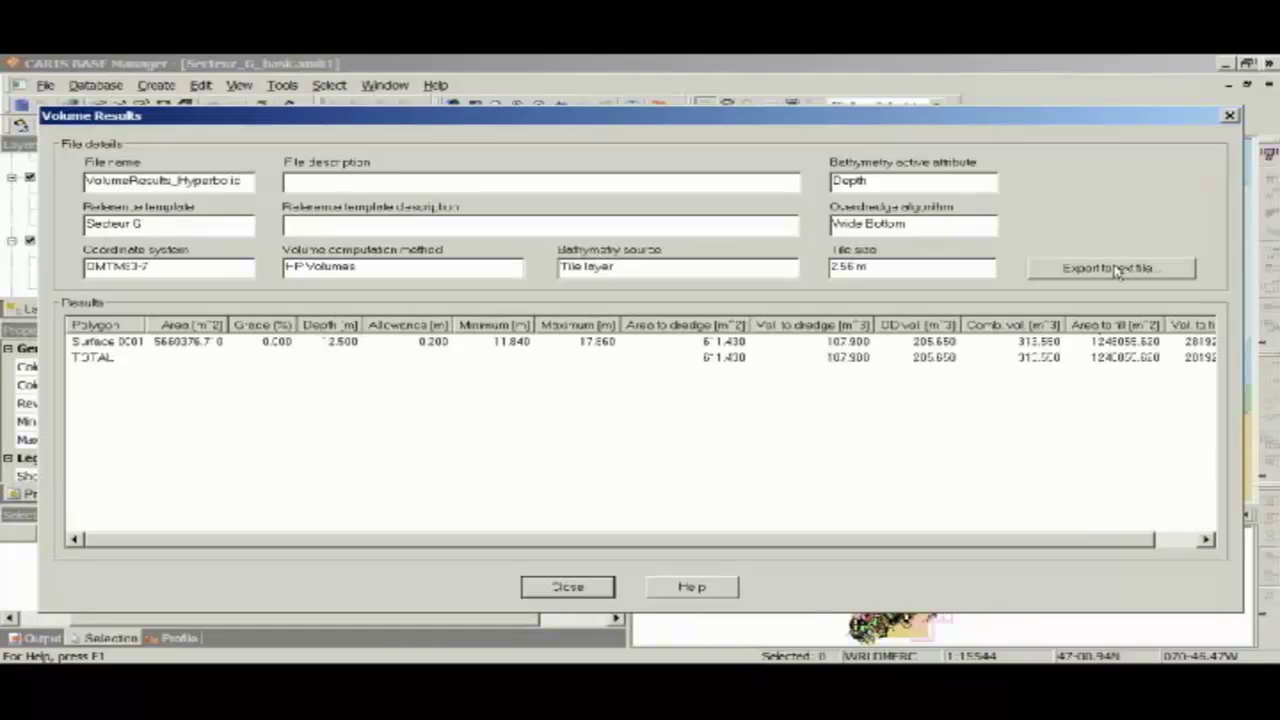
Close the hyperbolic volume results and start a publication from default_volume_publication.rpx
click(1229, 115)
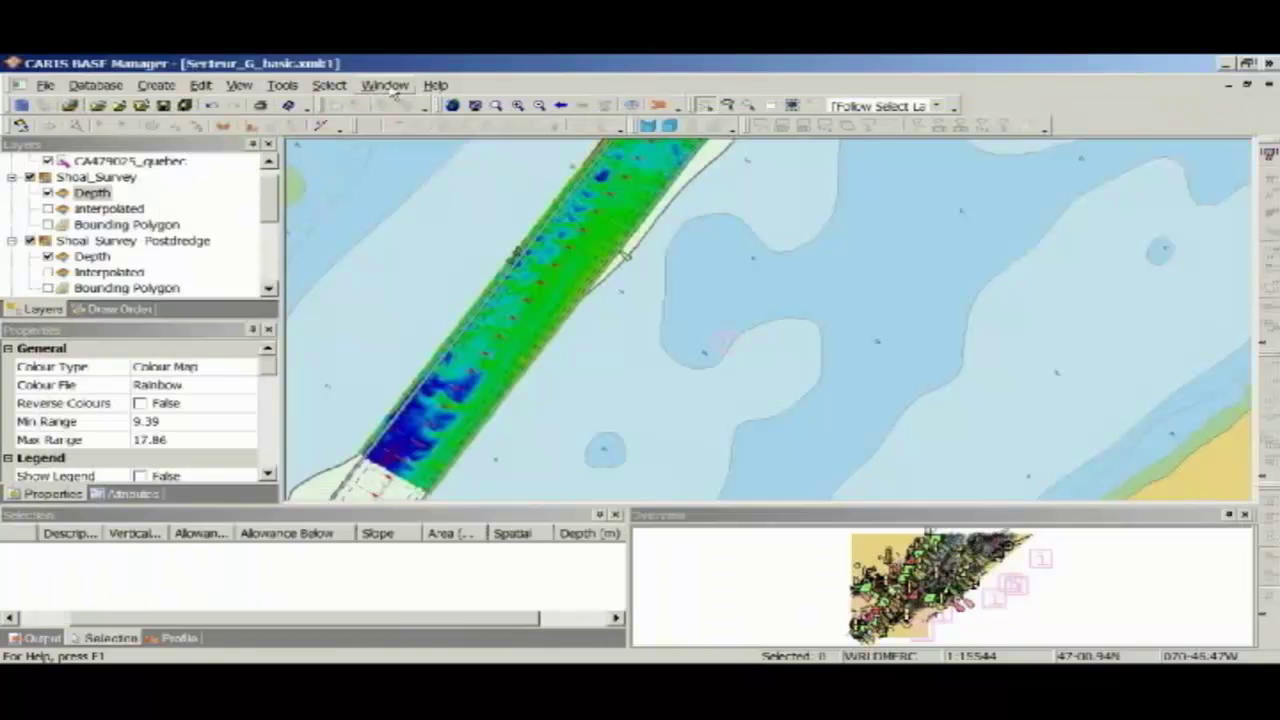
click(285, 85)
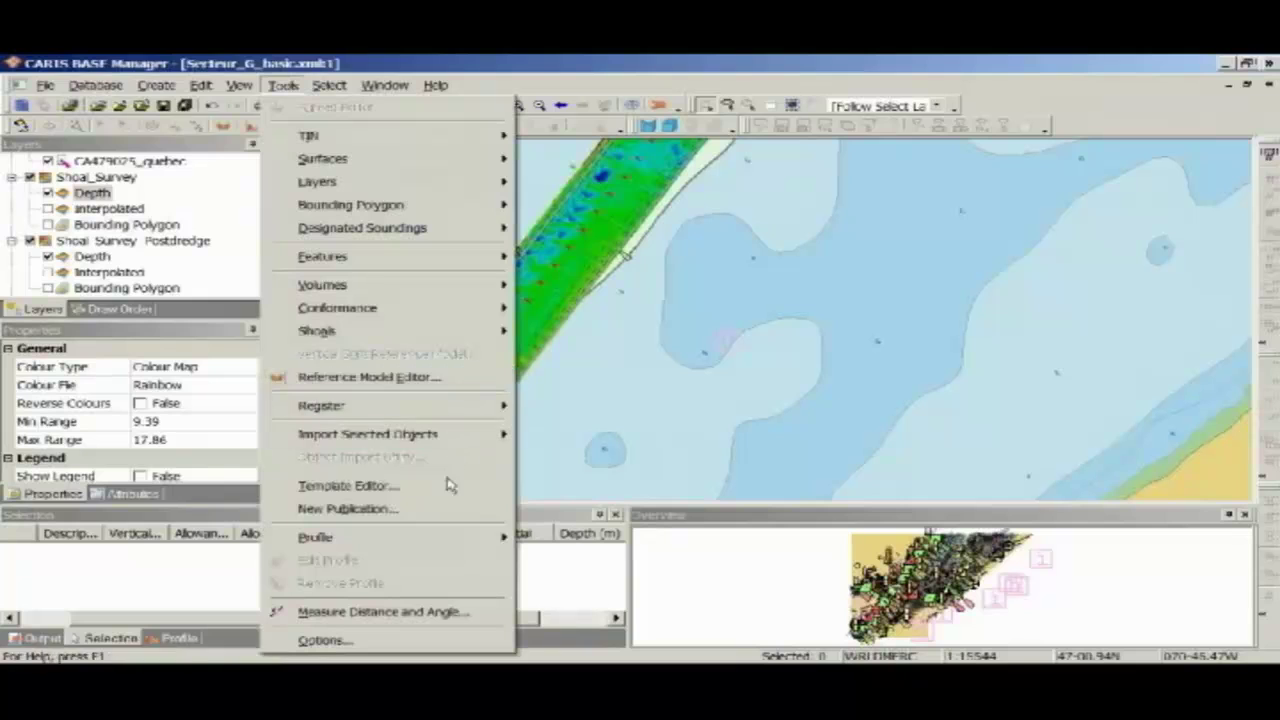
click(447, 513)
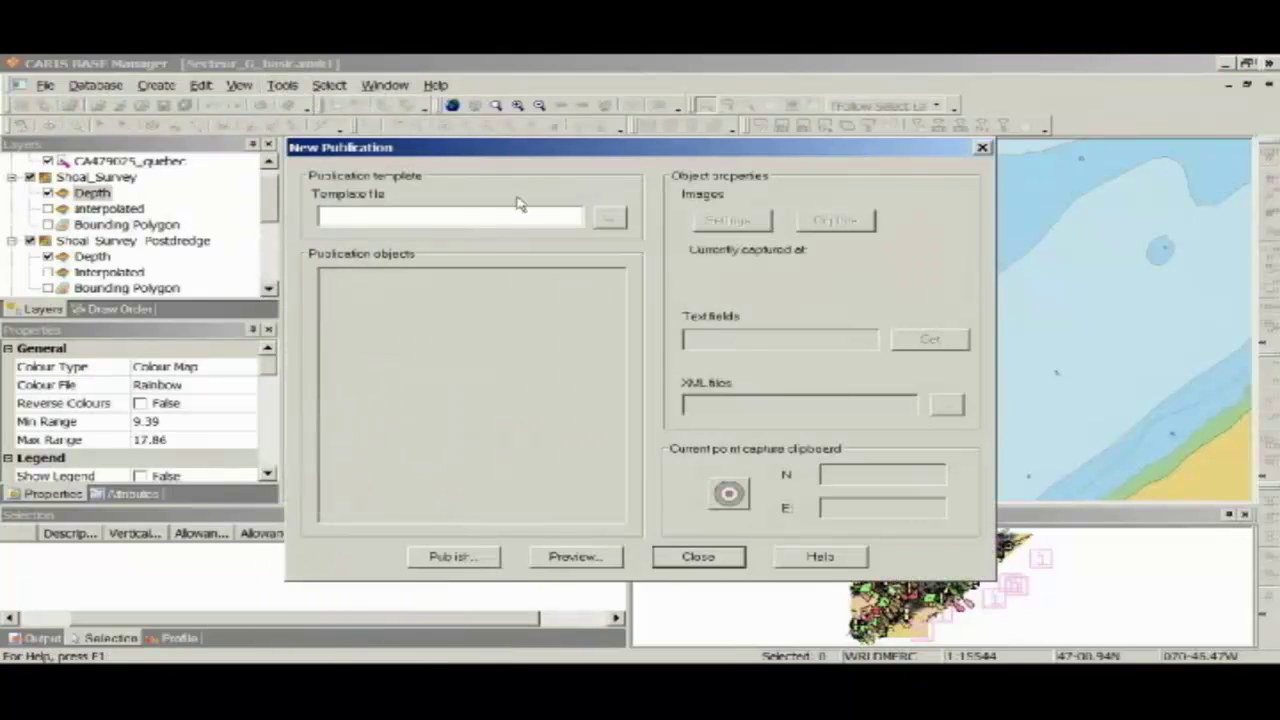
click(607, 218)
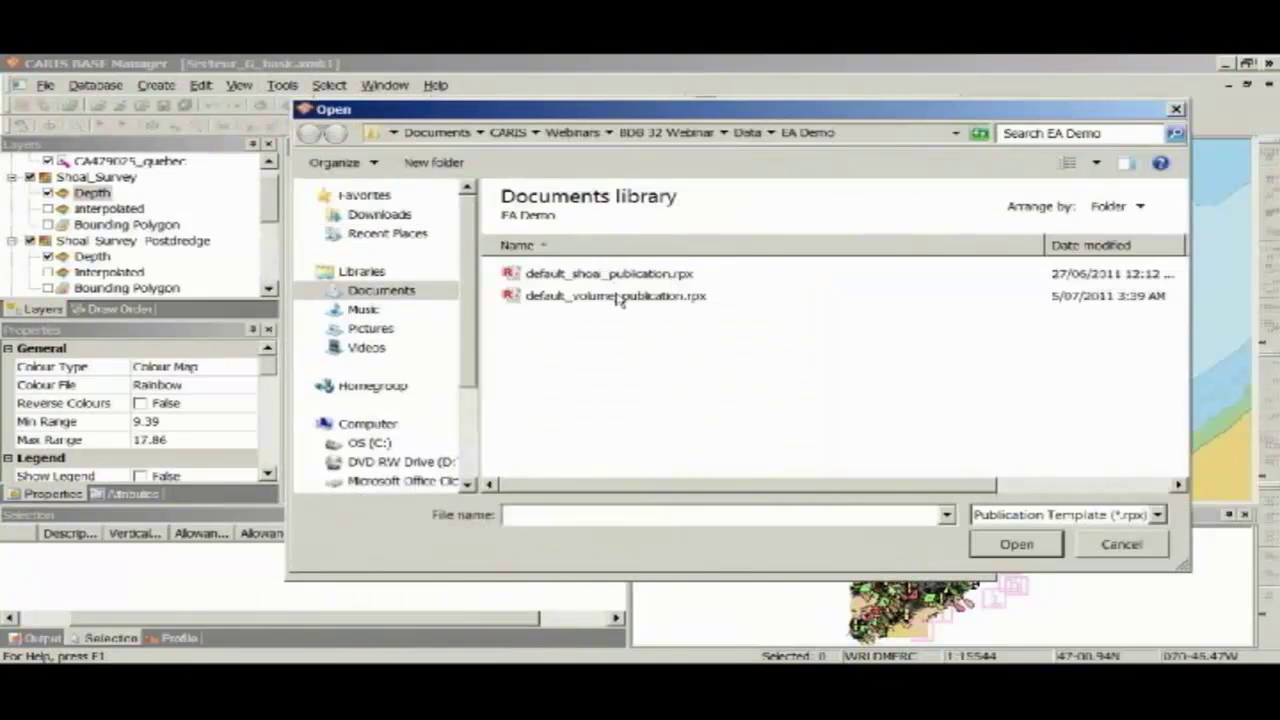
double_click(617, 297)
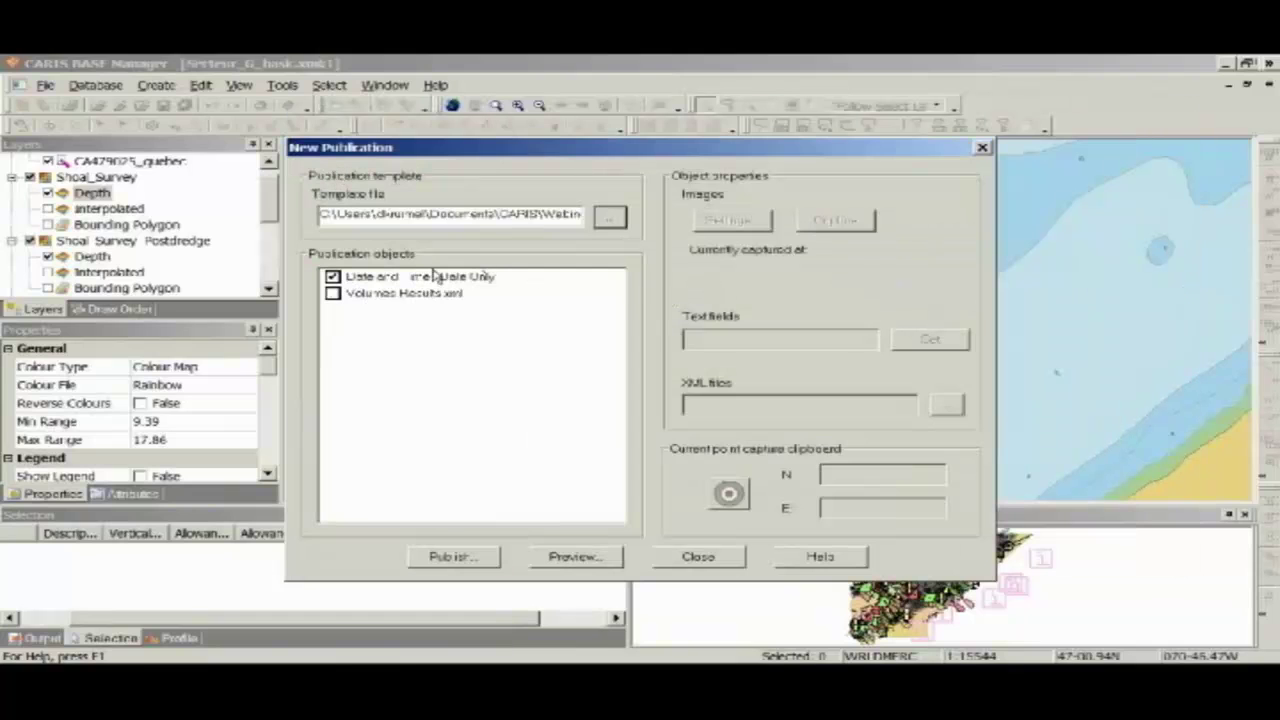
Link the Volumes Results.xml object to VolumeResults_Rectangular.xml and preview the publication
click(403, 293)
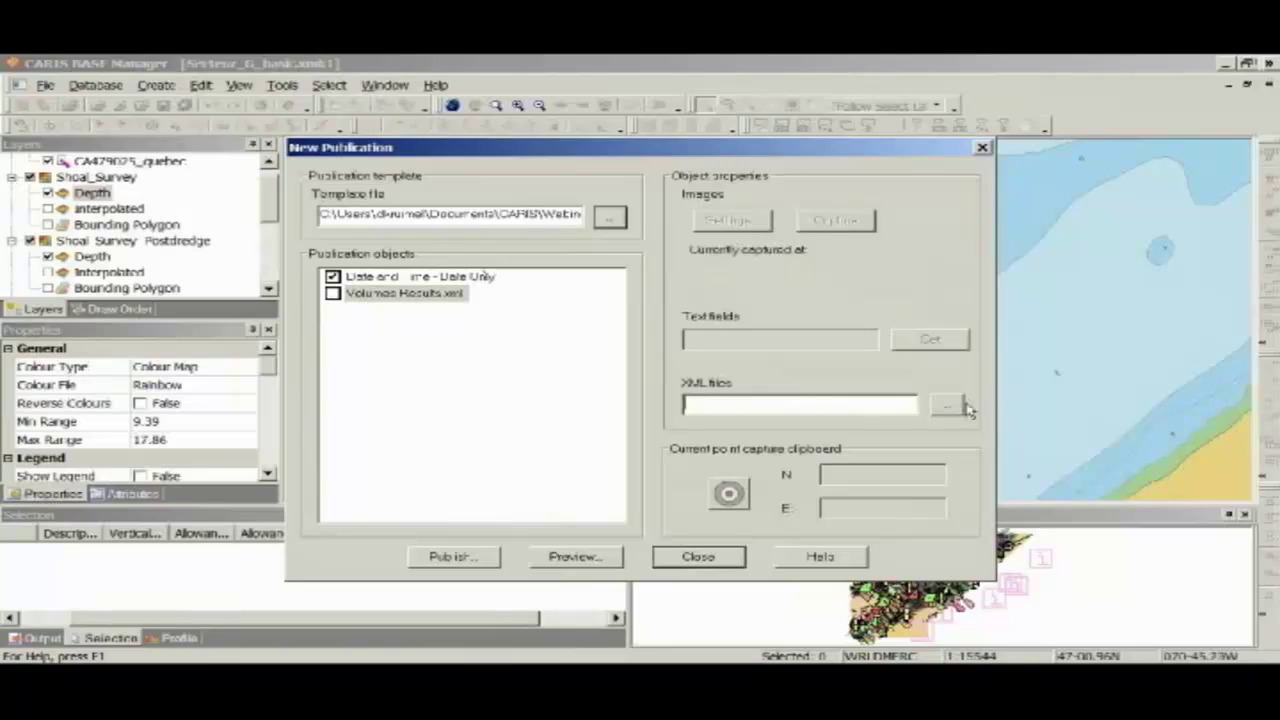
click(962, 404)
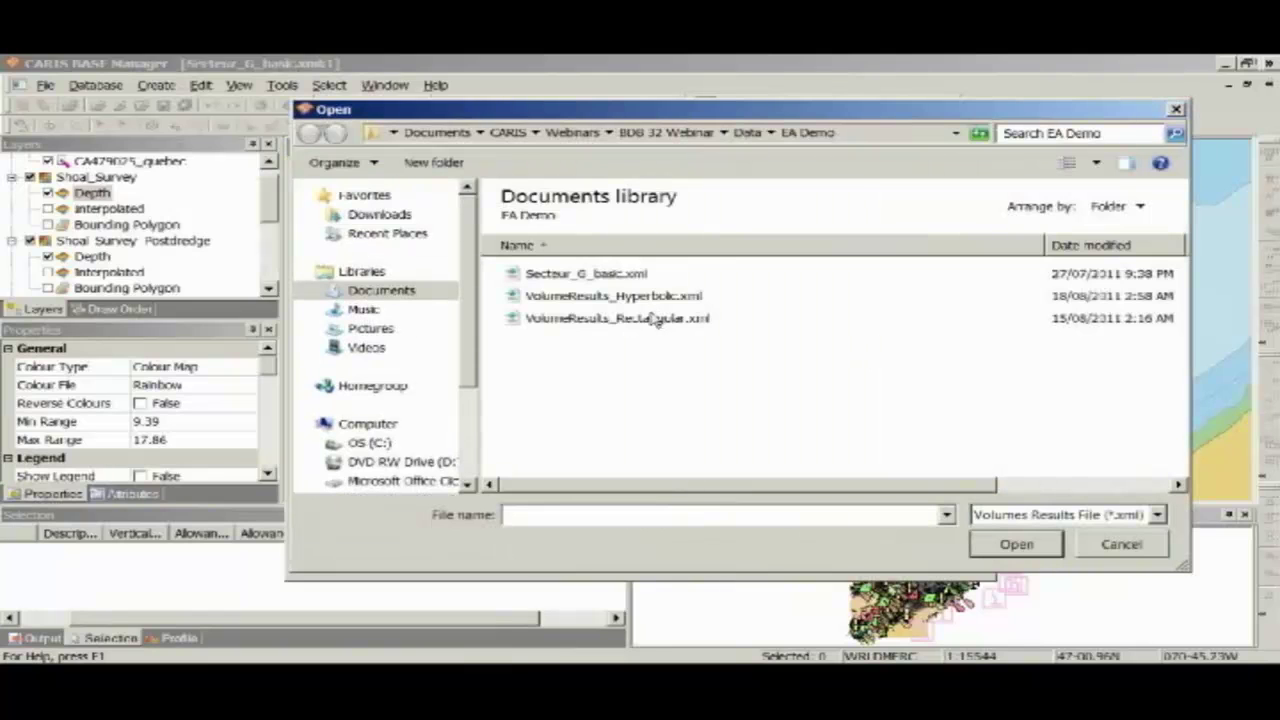
click(655, 319)
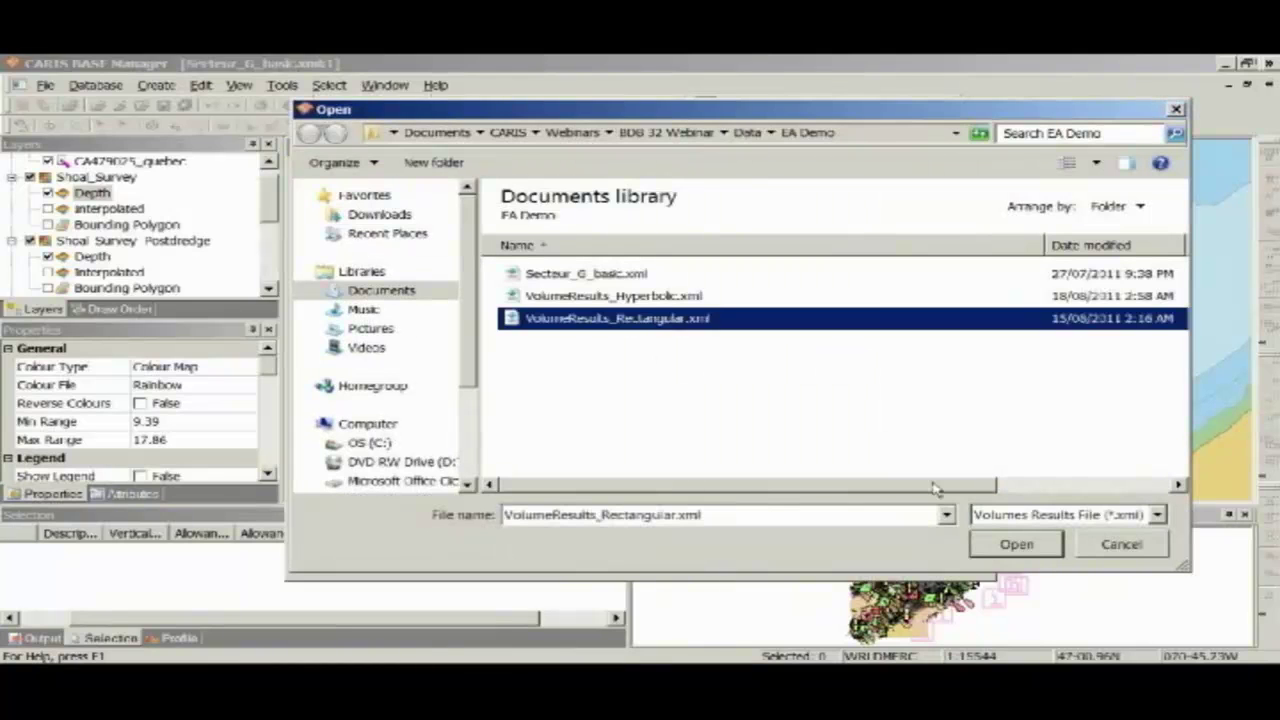
click(1000, 546)
click(551, 558)
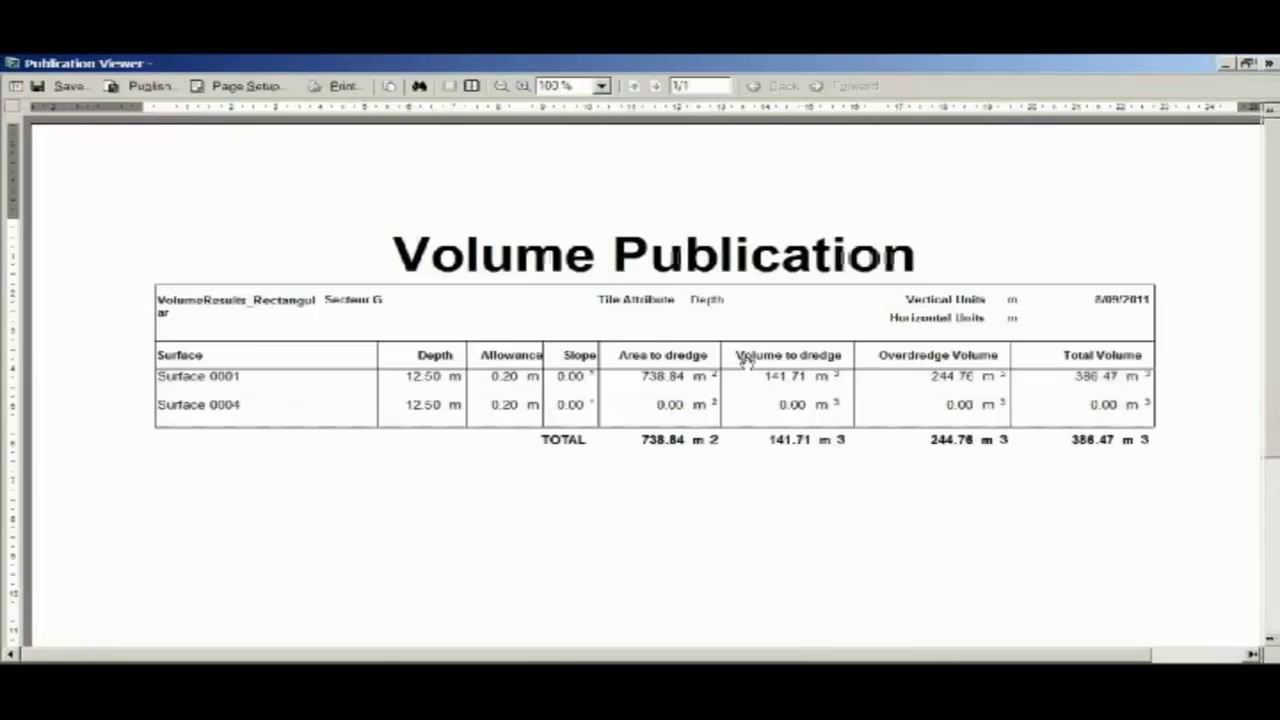
Scroll through the Volume Publication report to compare the Surface 0001 and Surface 0004 volumes
scroll(820, 310, down, 5)
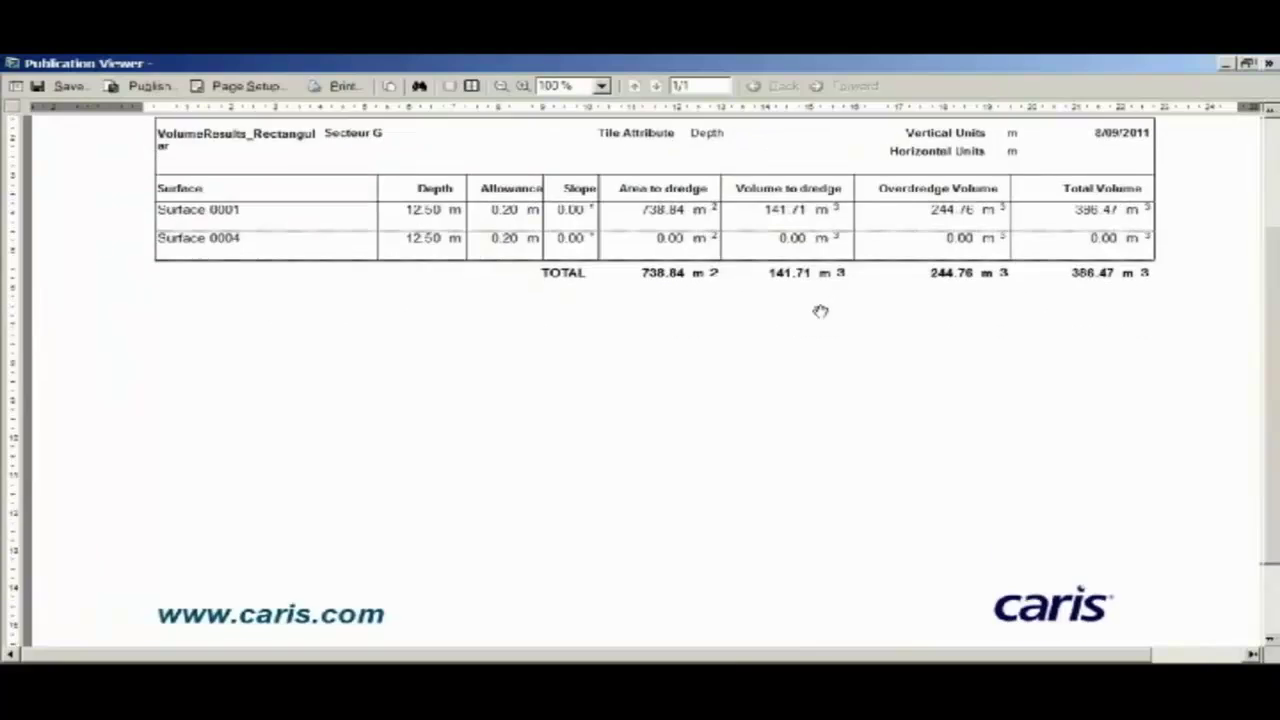
scroll(820, 311, down, 2)
scroll(818, 314, up, 5)
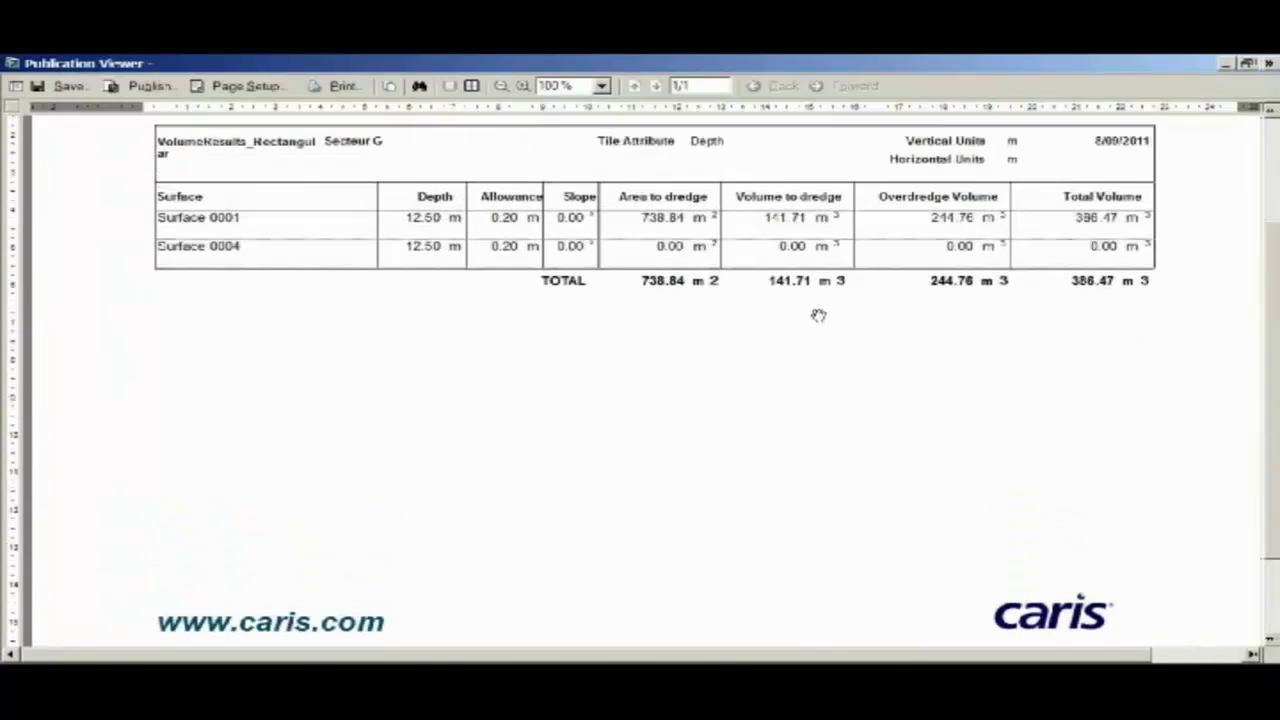
scroll(772, 313, up, 1)
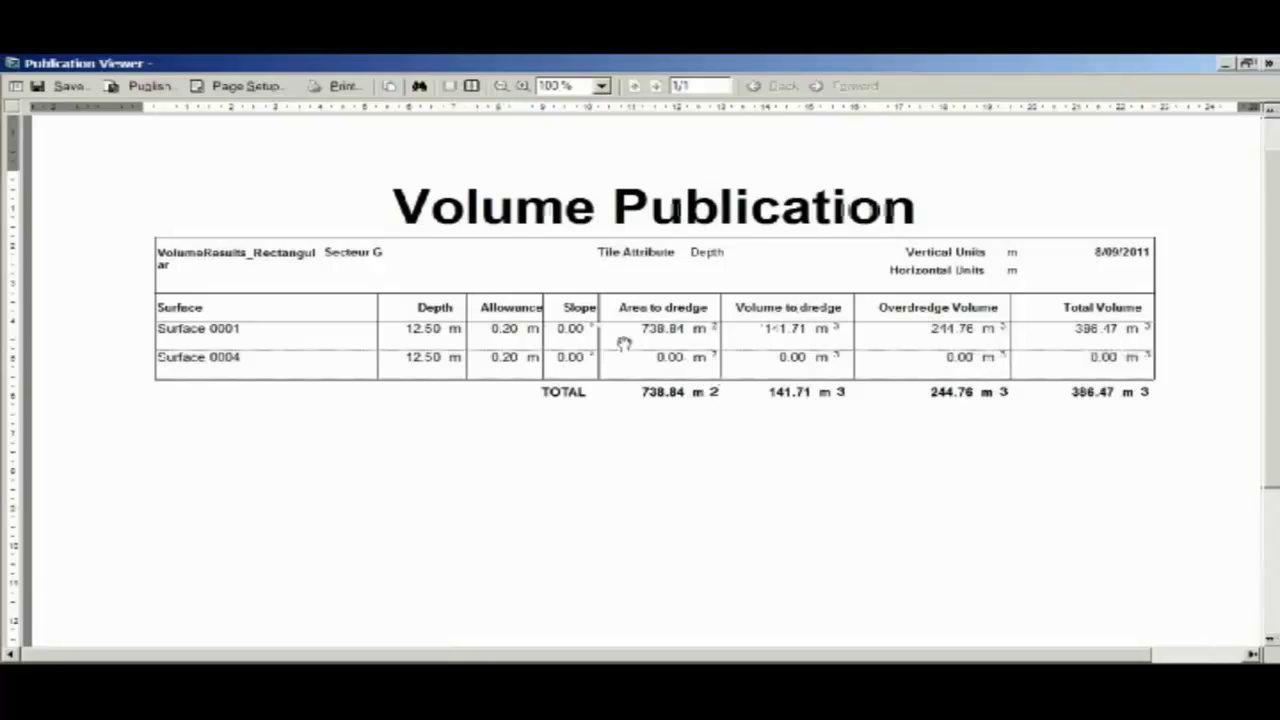
scroll(627, 330, down, 3)
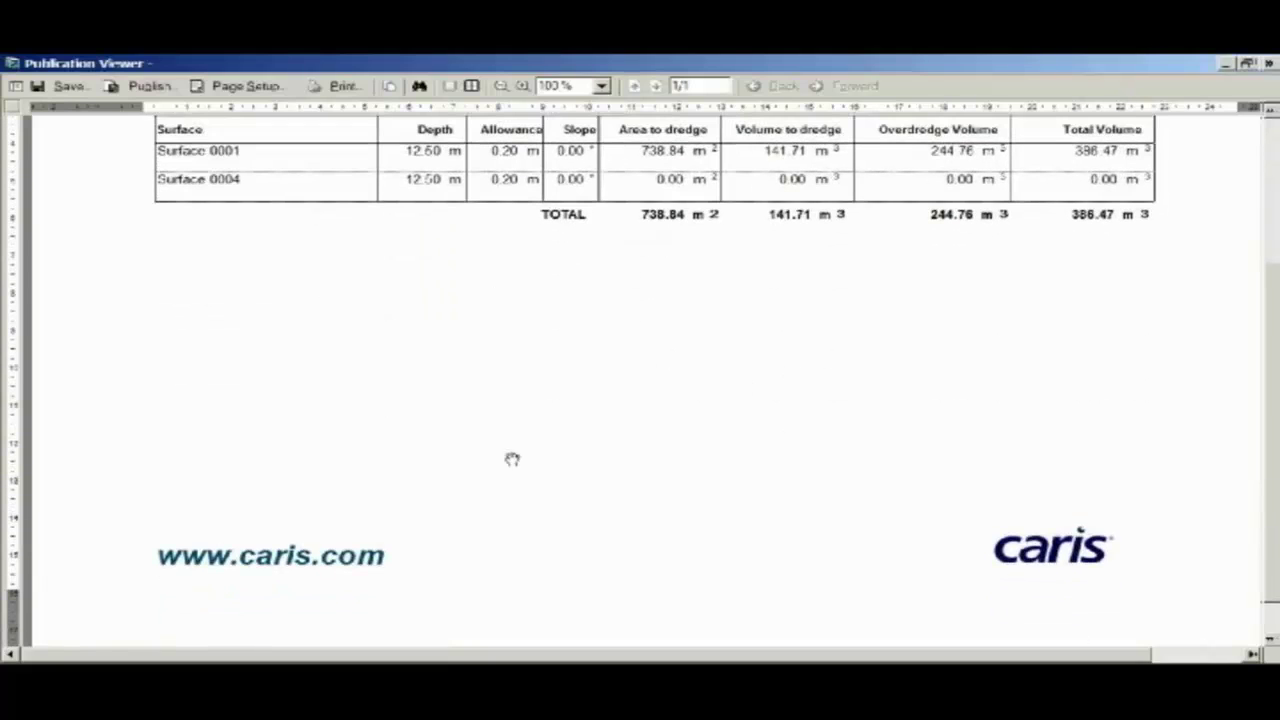
scroll(1075, 374, up, 1)
scroll(1075, 374, up, 2)
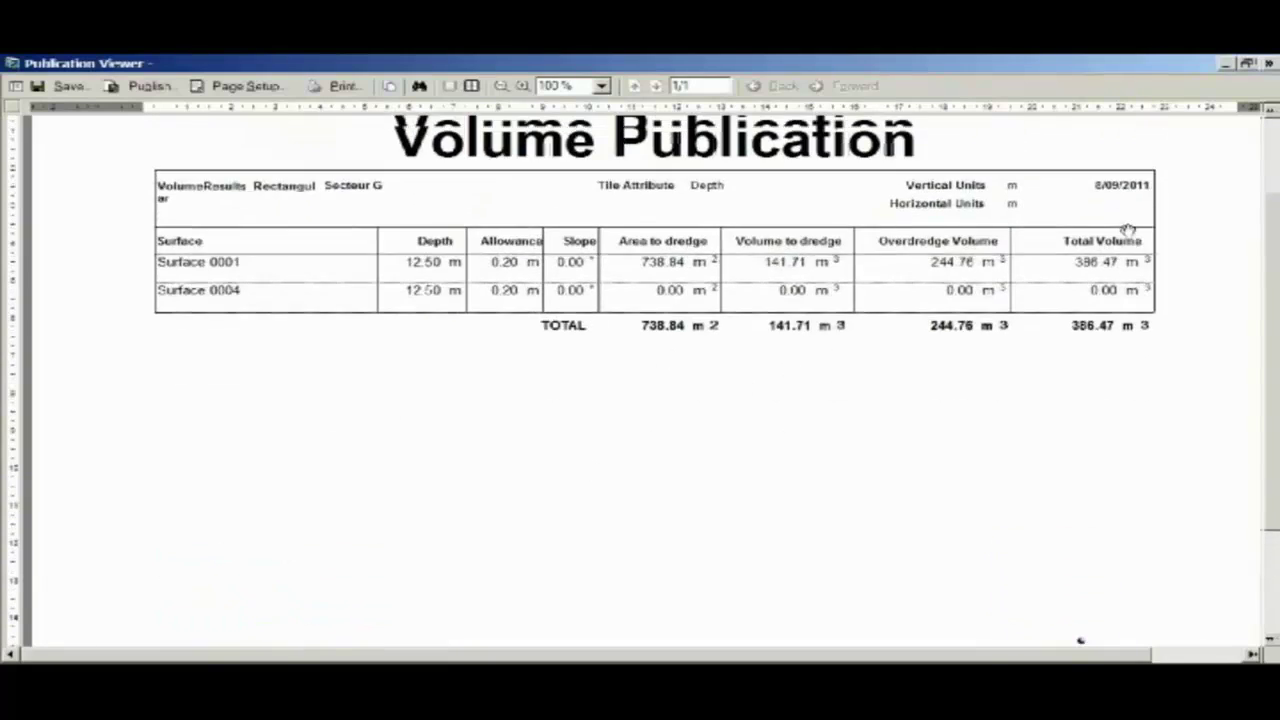
Close the publication preview and setup, then build a TIN from the Shoal_Survey Depth layer
click(1266, 63)
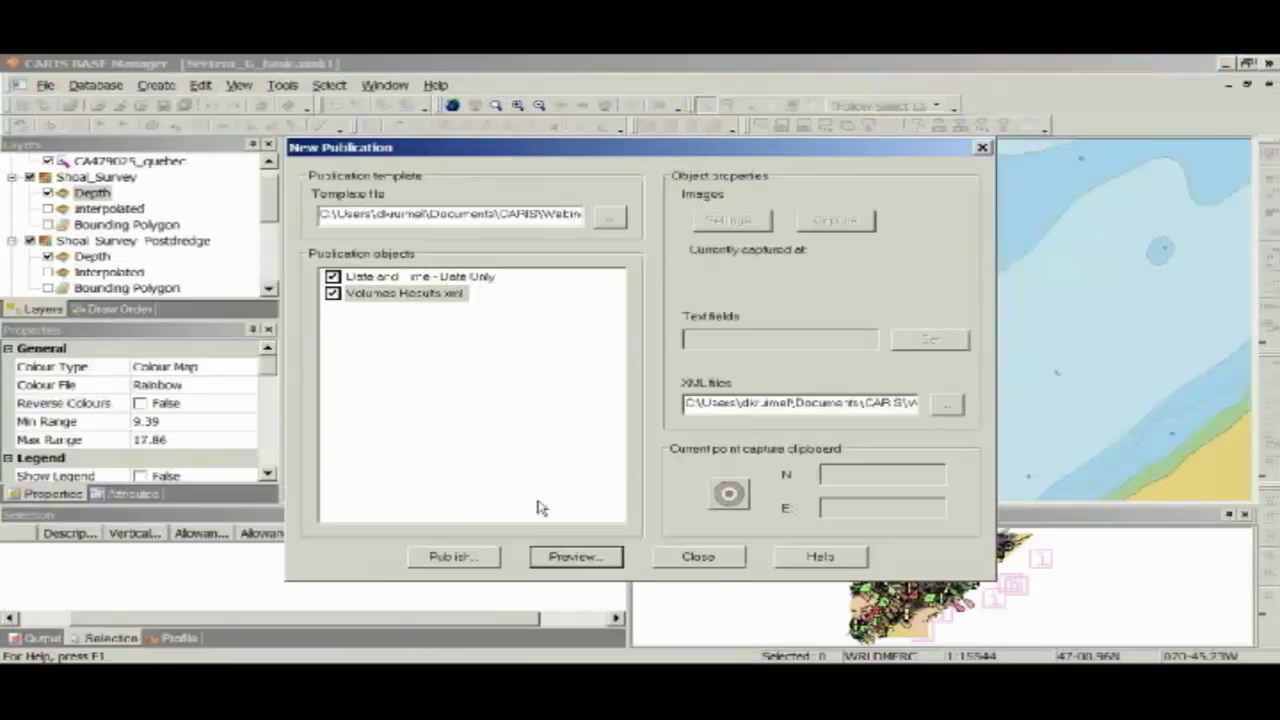
click(711, 570)
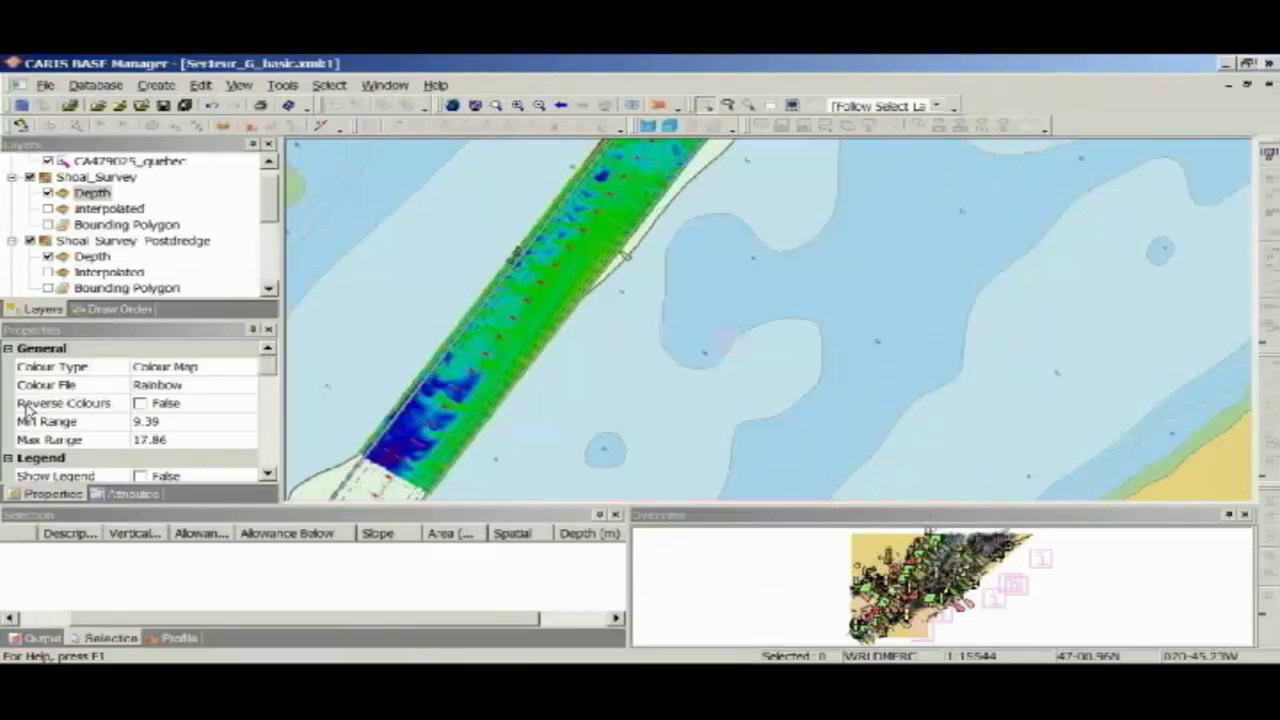
right_click(100, 198)
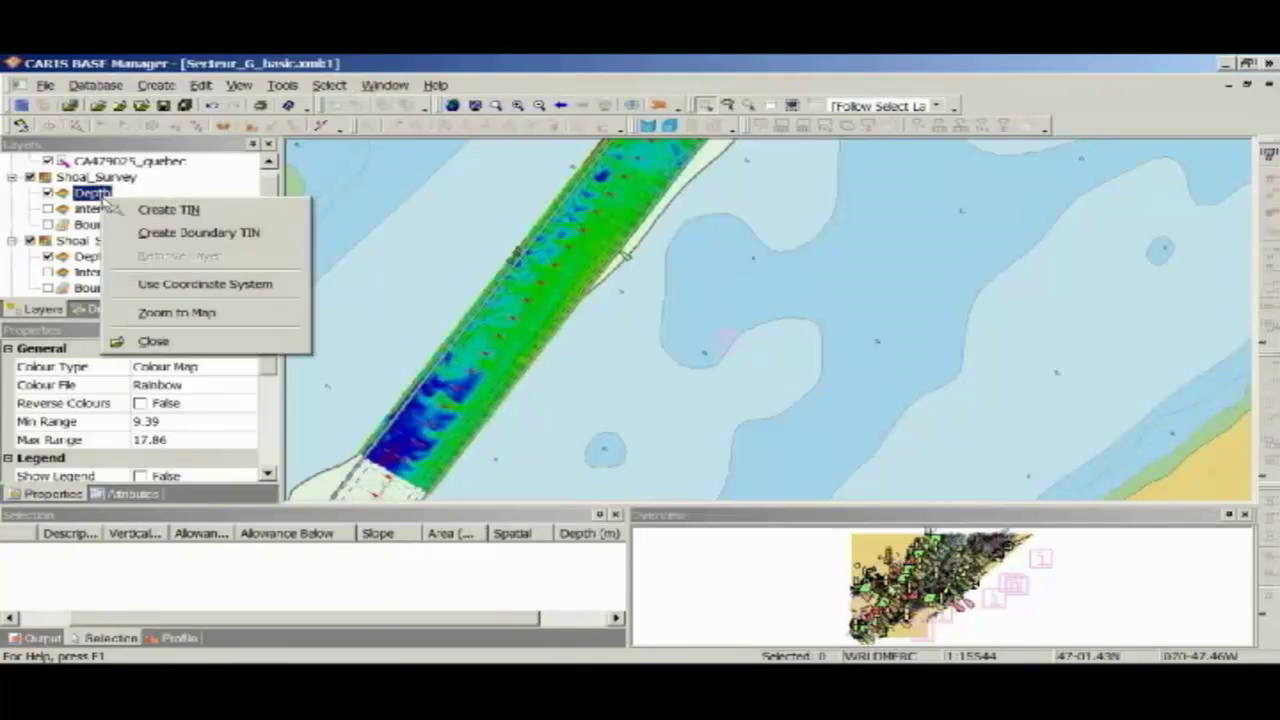
click(170, 212)
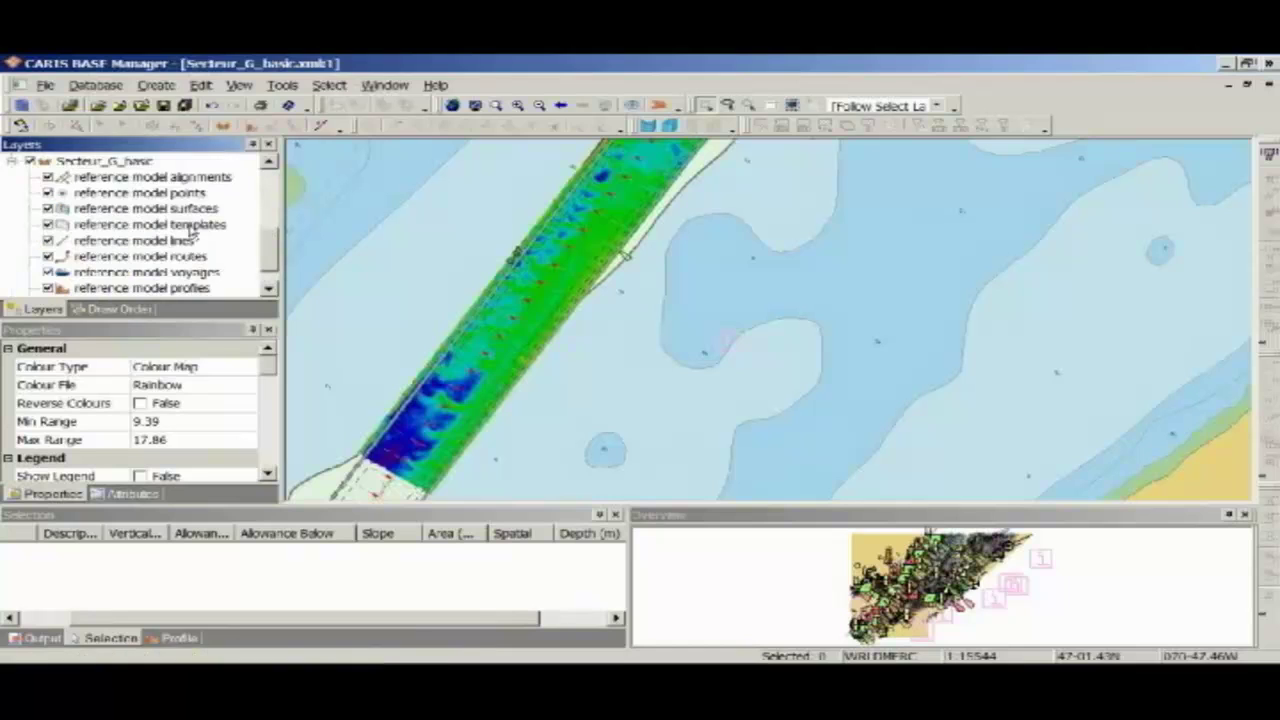
Hide the post-dredge depth, zoom into the TIN mesh, and compute triangular volumes for Depth TIN
drag(270, 258, 270, 182)
click(47, 257)
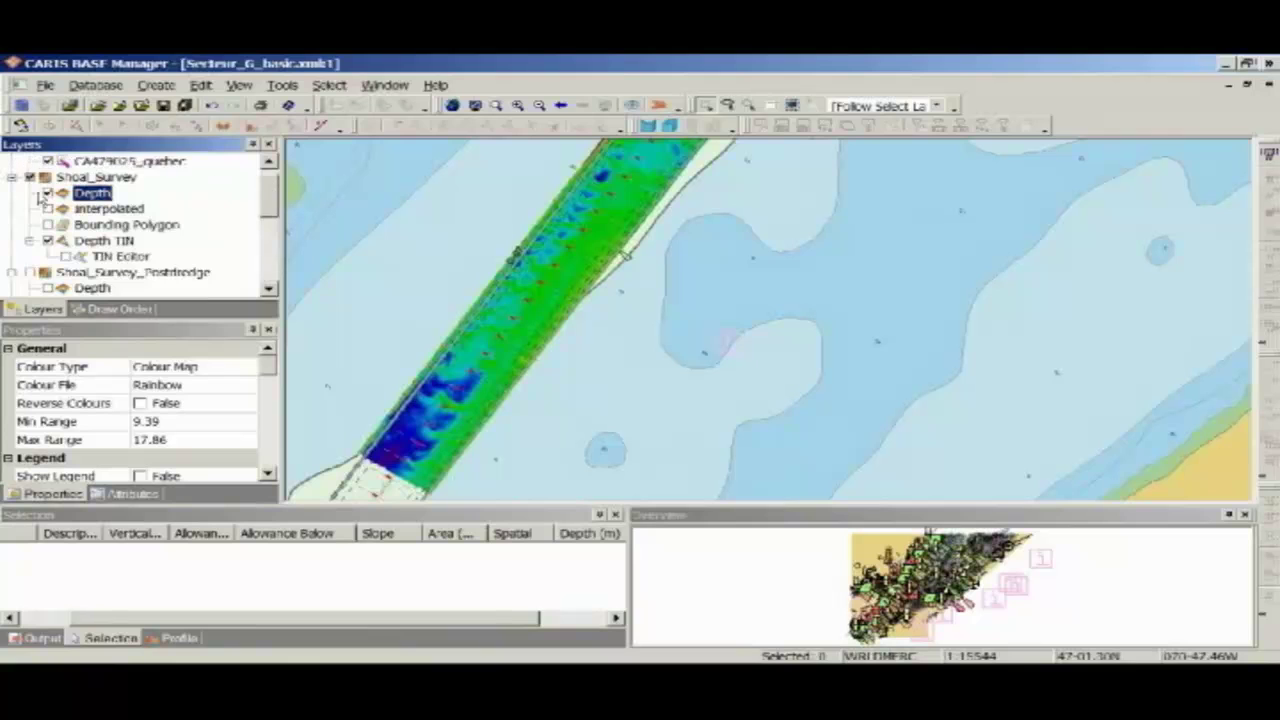
click(496, 105)
click(425, 473)
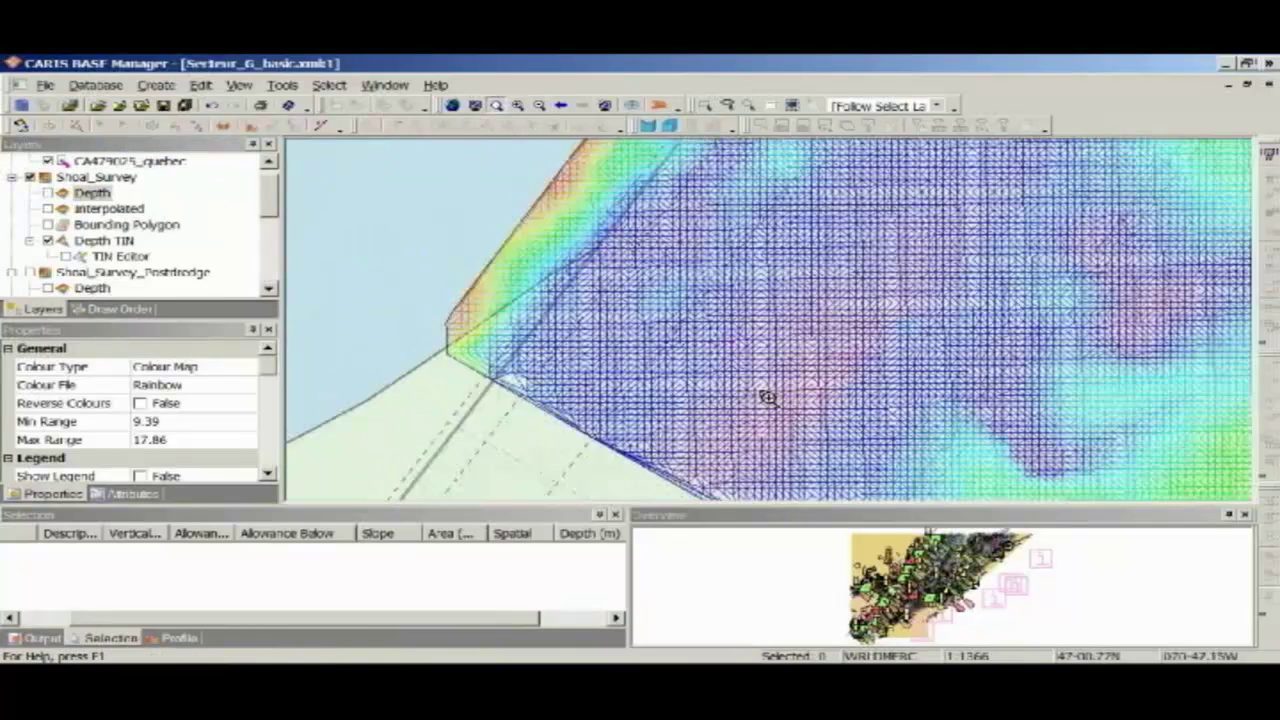
click(866, 251)
click(676, 333)
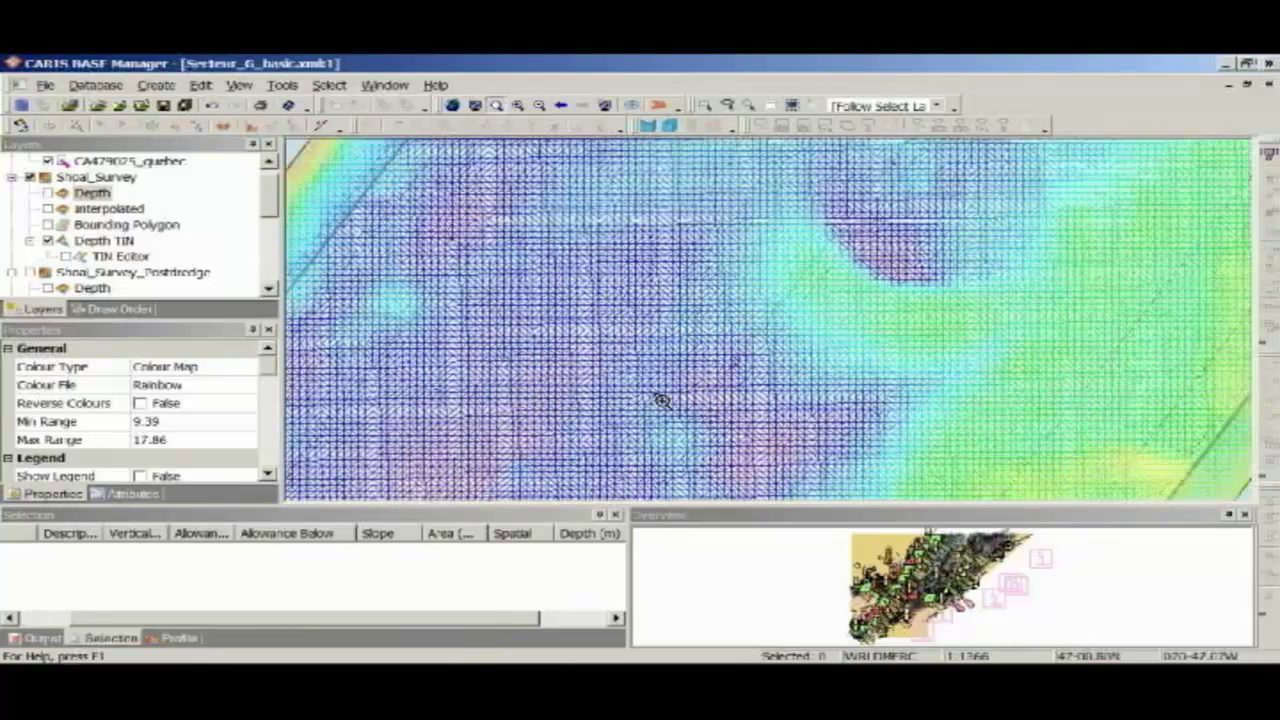
click(108, 242)
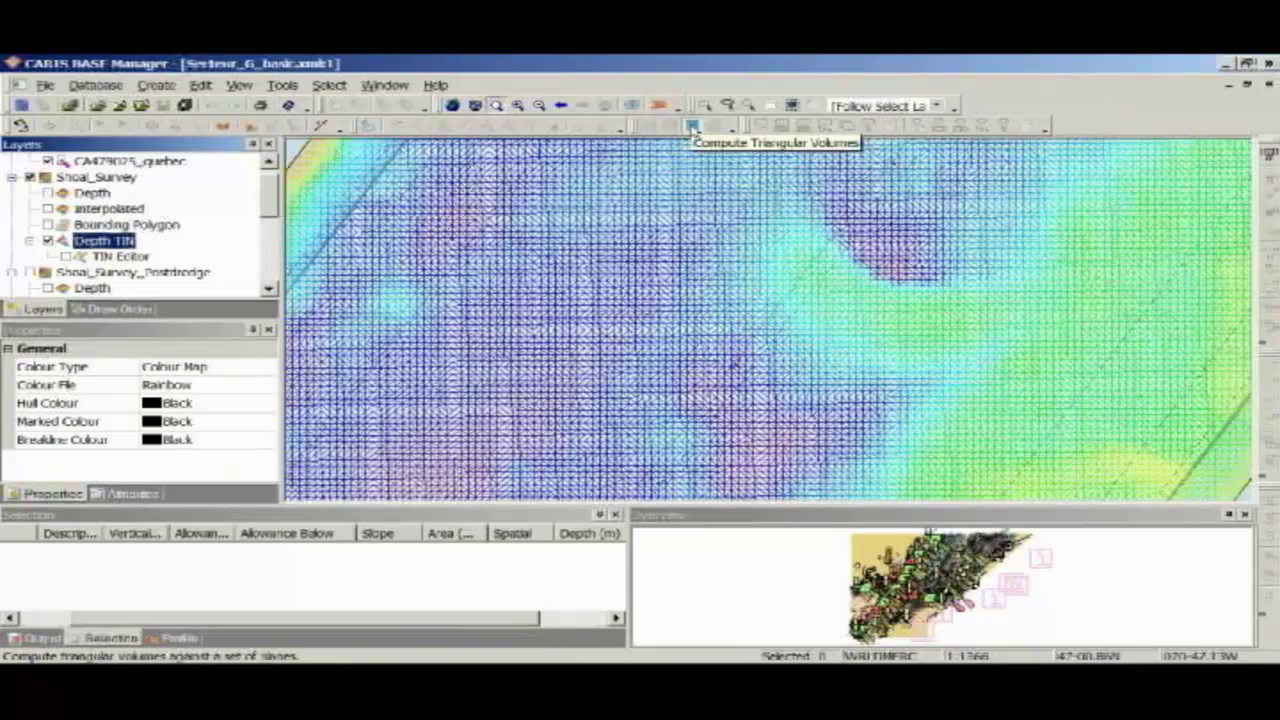
click(692, 127)
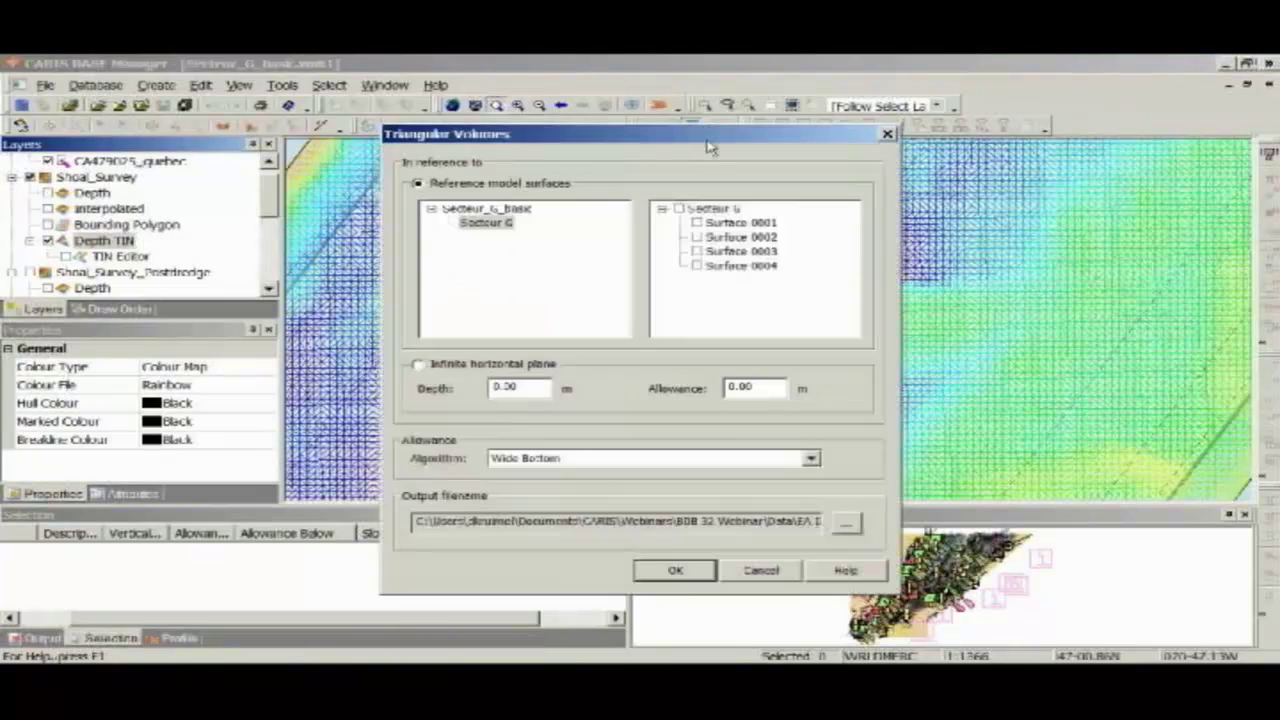
Compute Wide Bottom TIN volumes for Surface 0001 only, saving the results to an XML file
click(696, 222)
click(697, 266)
click(697, 266)
click(650, 460)
click(648, 491)
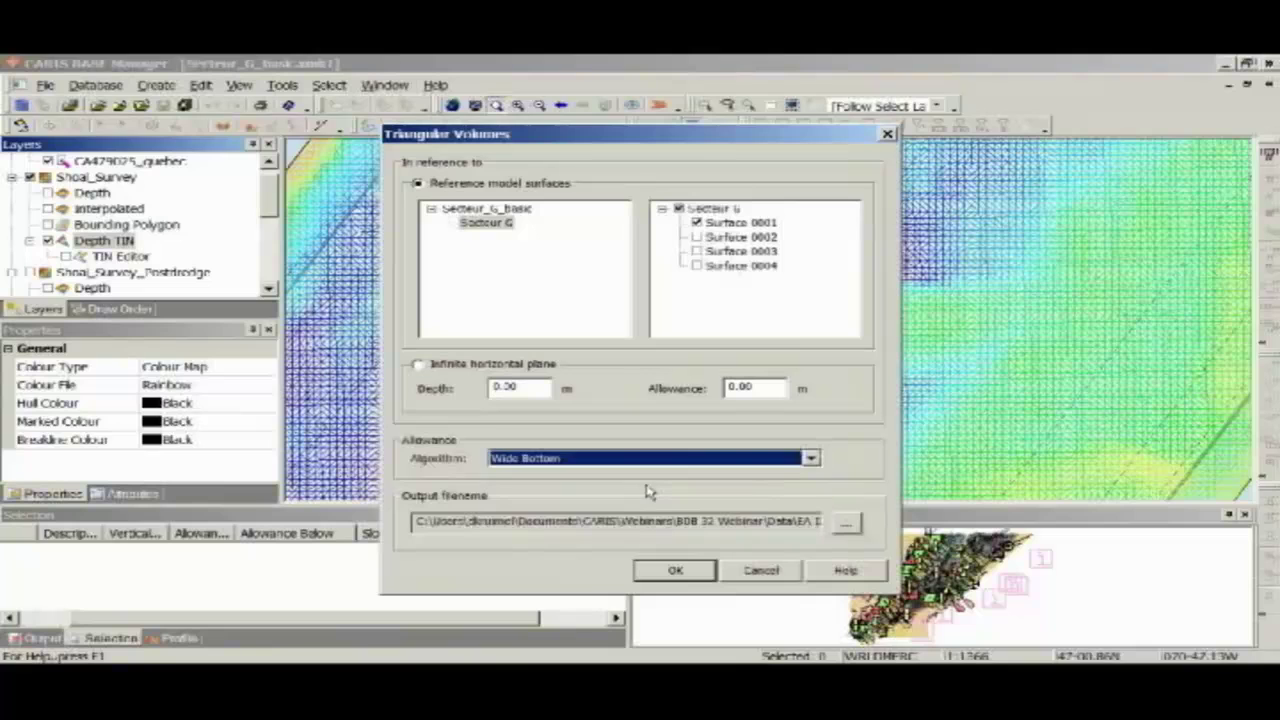
click(846, 522)
click(535, 470)
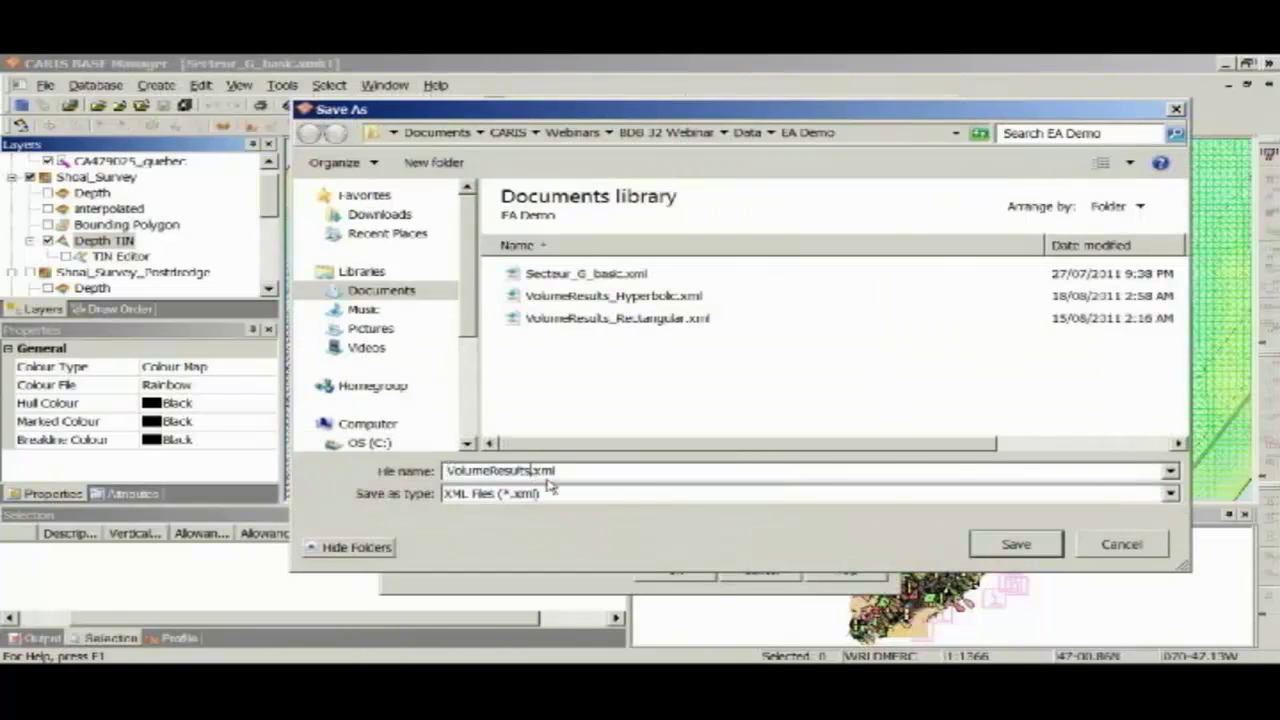
key(Return)
click(676, 570)
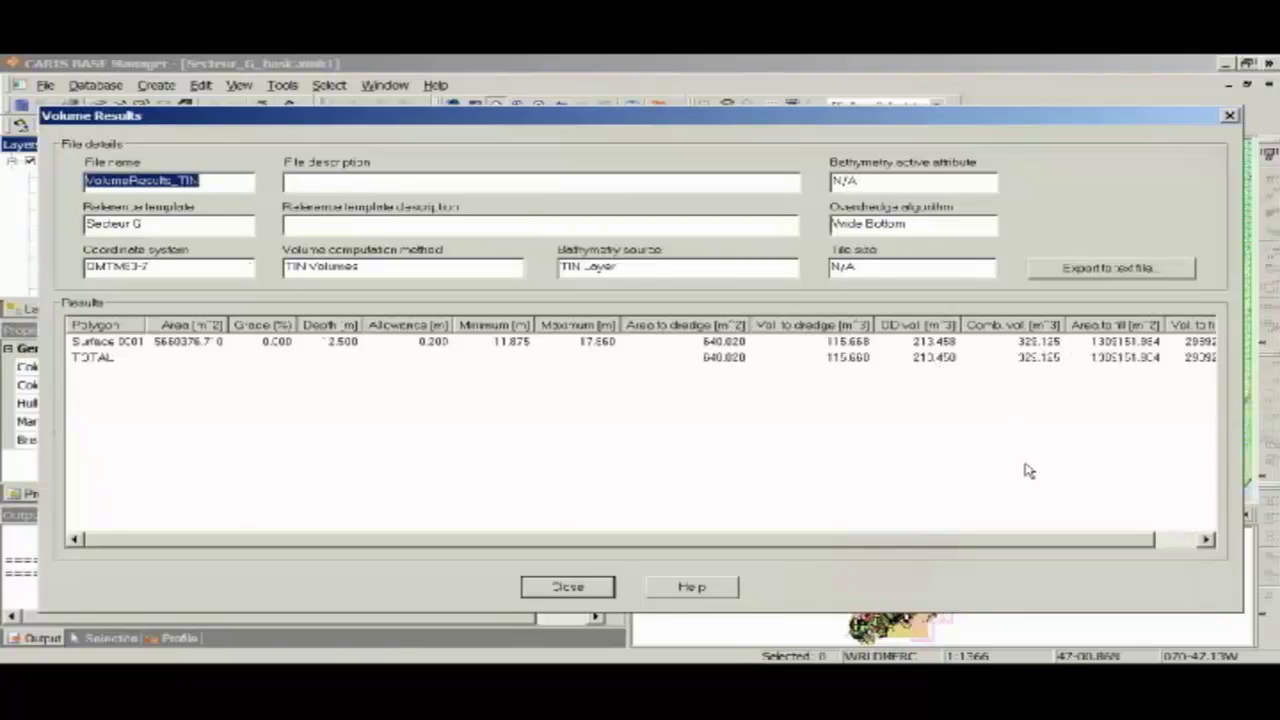
click(567, 587)
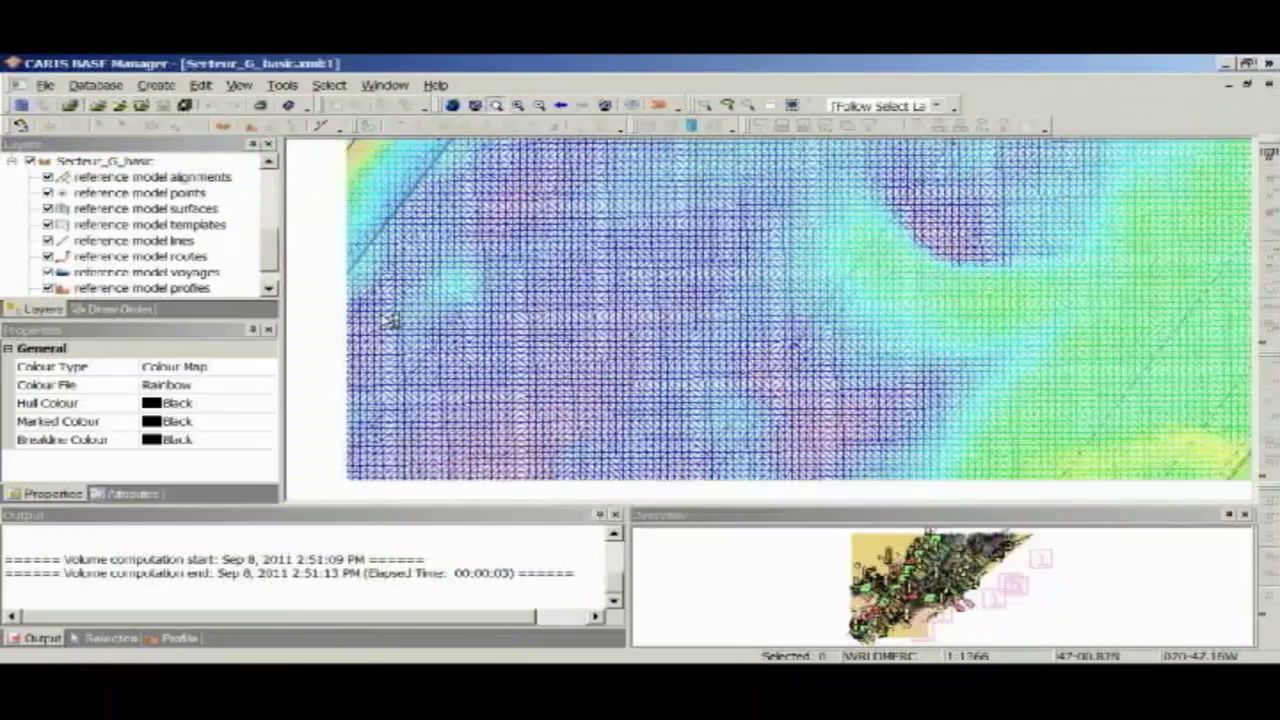
Hide the Depth TIN layer and display the Shoal_Survey Depth surface in colour
drag(270, 256, 272, 197)
click(30, 209)
click(47, 225)
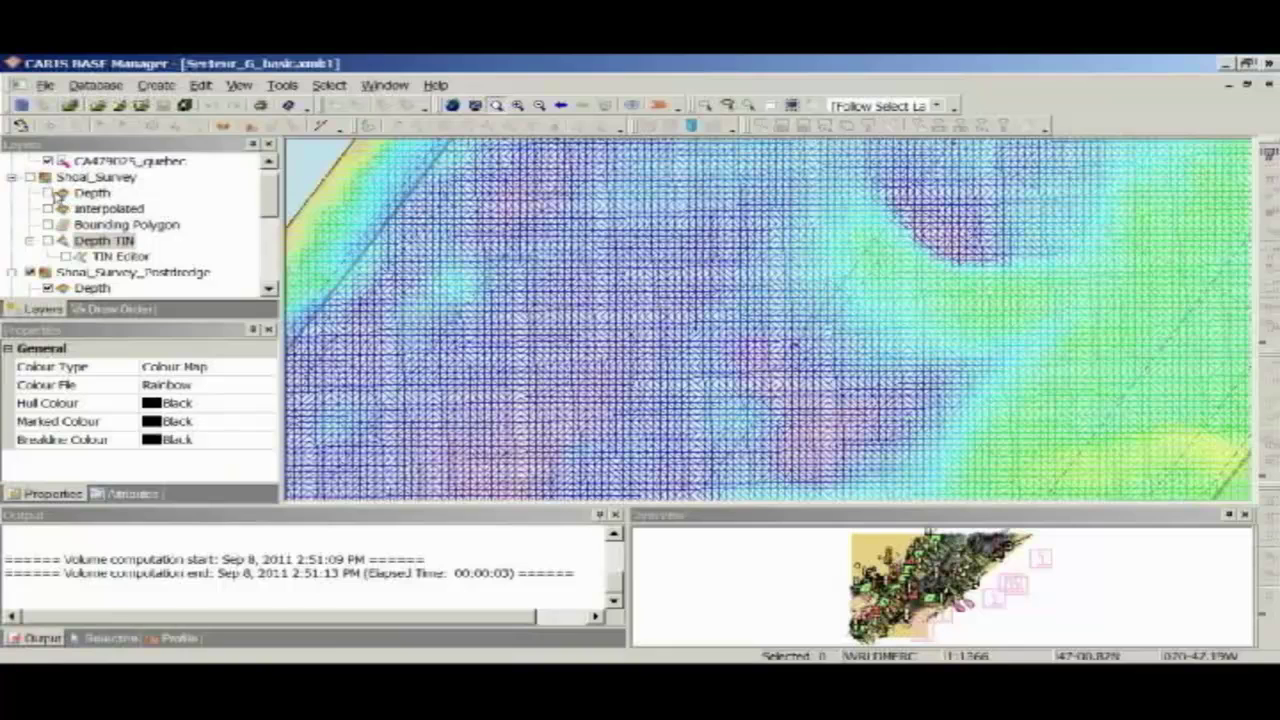
click(48, 193)
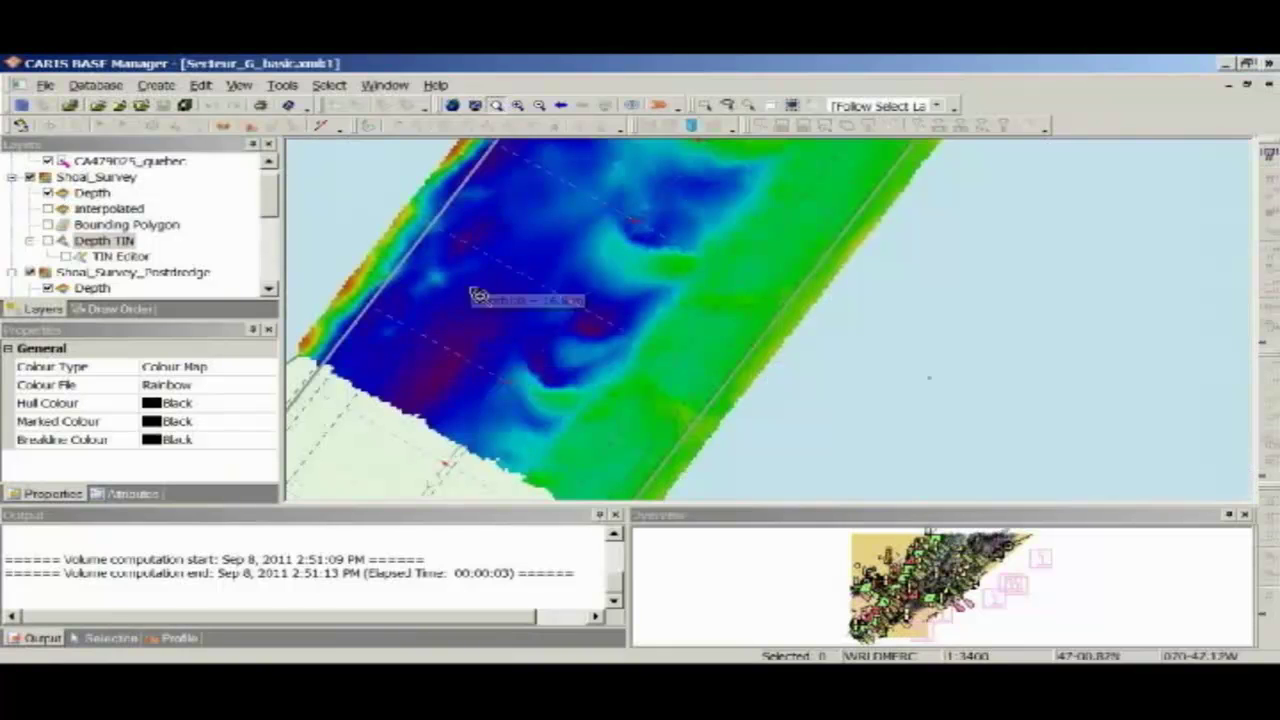
click(296, 88)
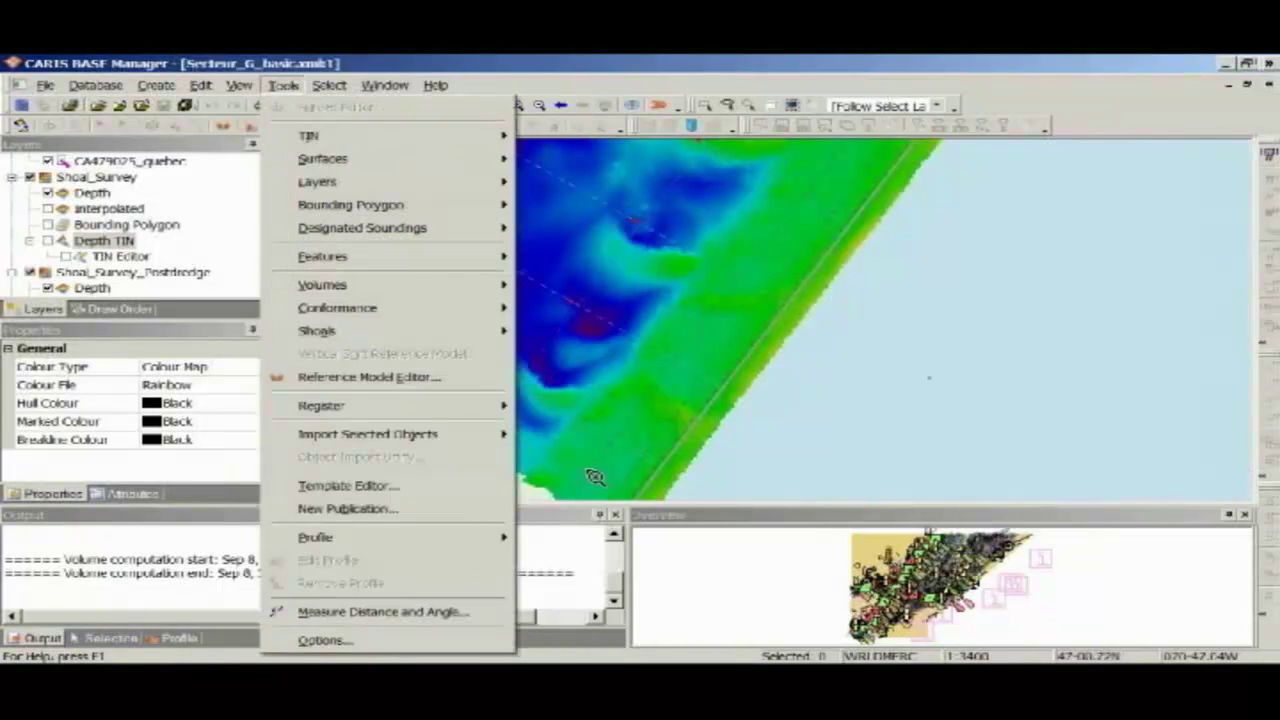
Set up a digitized profile using Secteur G and Shoal_Survey Depth, drawn in red
mouse_move(505, 537)
click(588, 540)
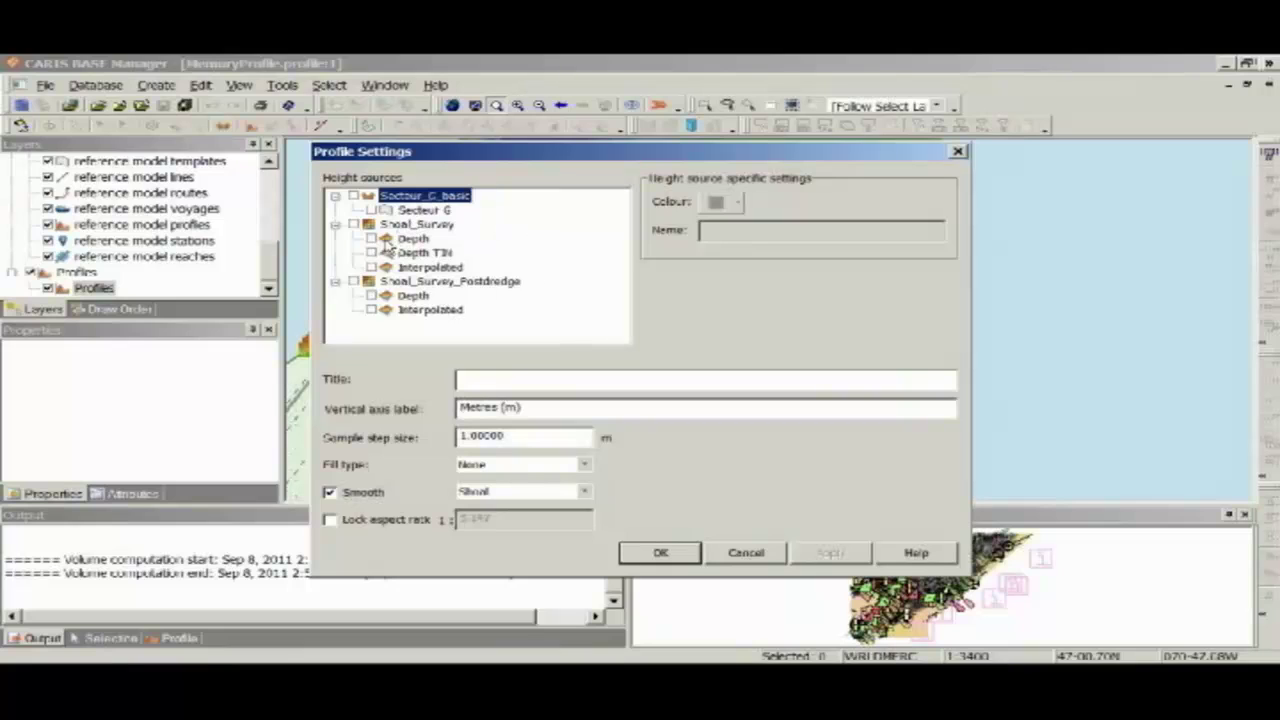
click(372, 211)
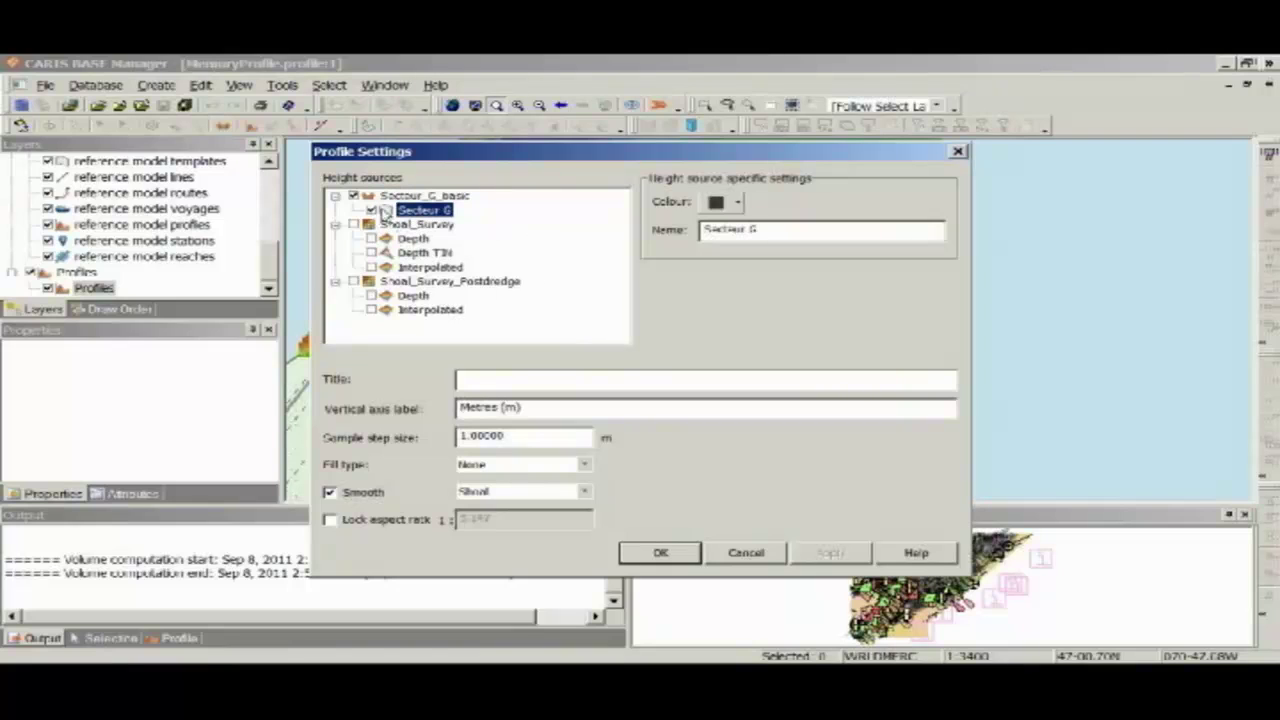
click(371, 239)
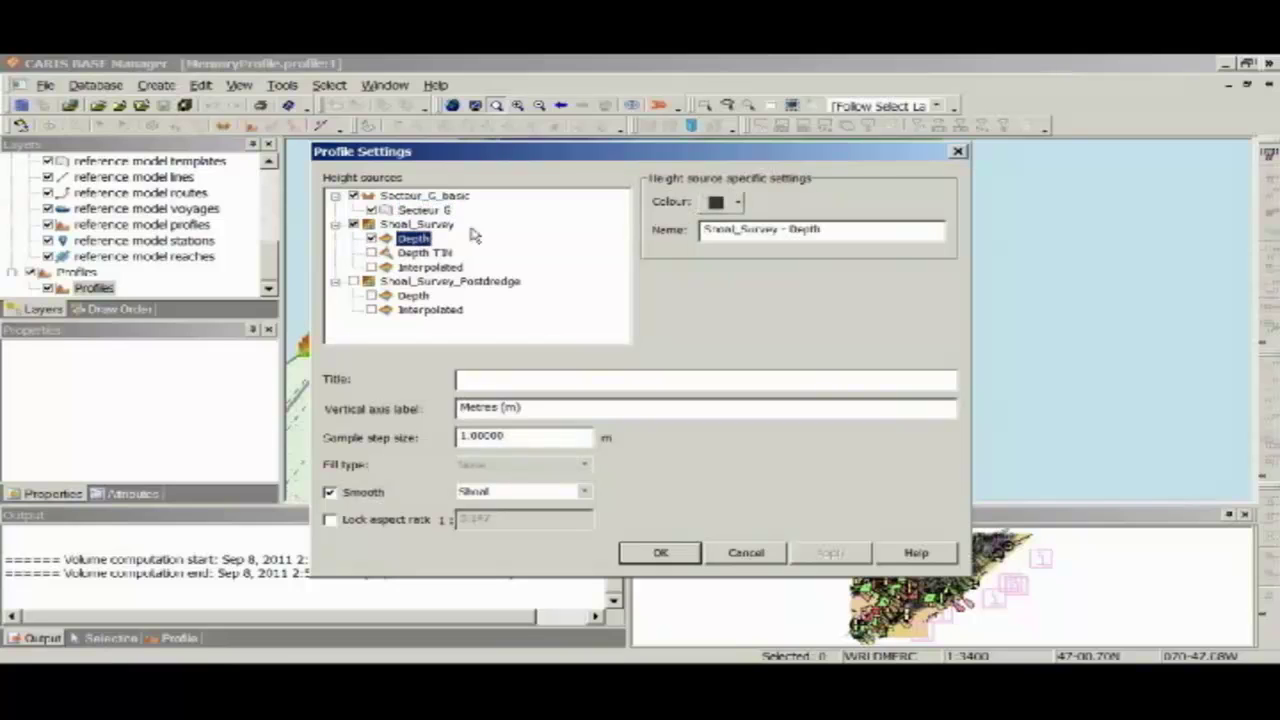
click(737, 202)
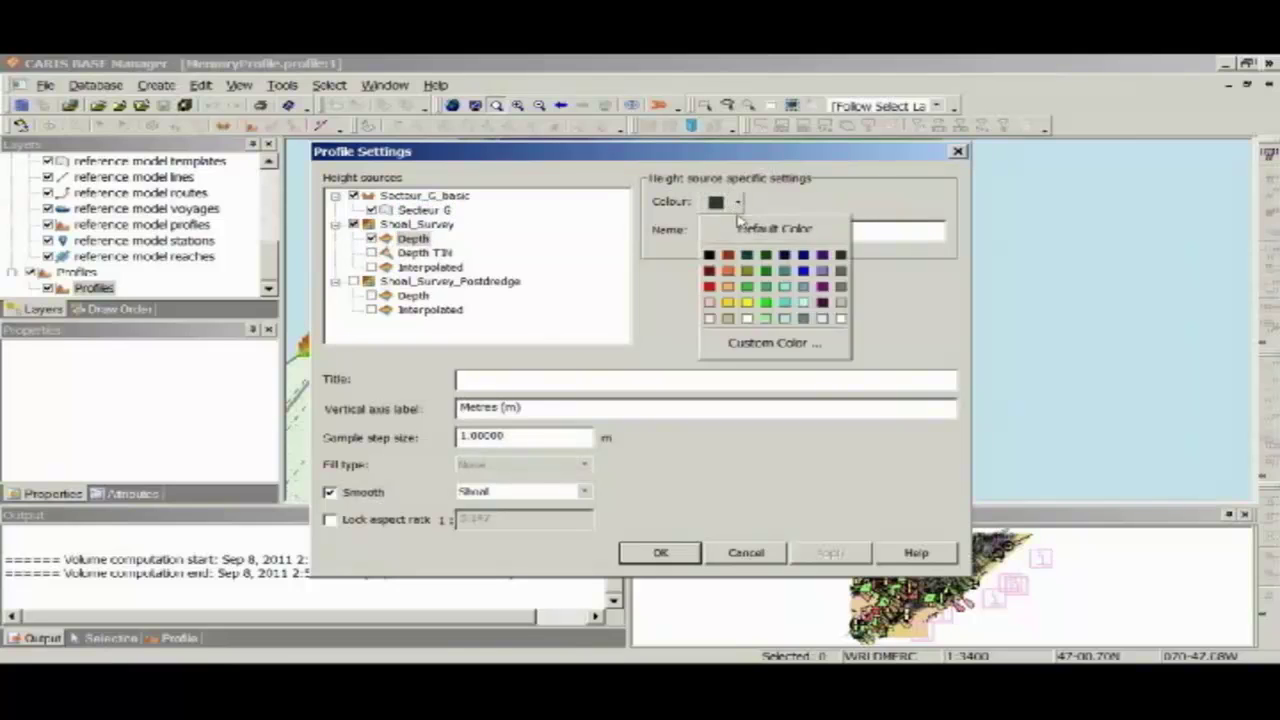
click(712, 292)
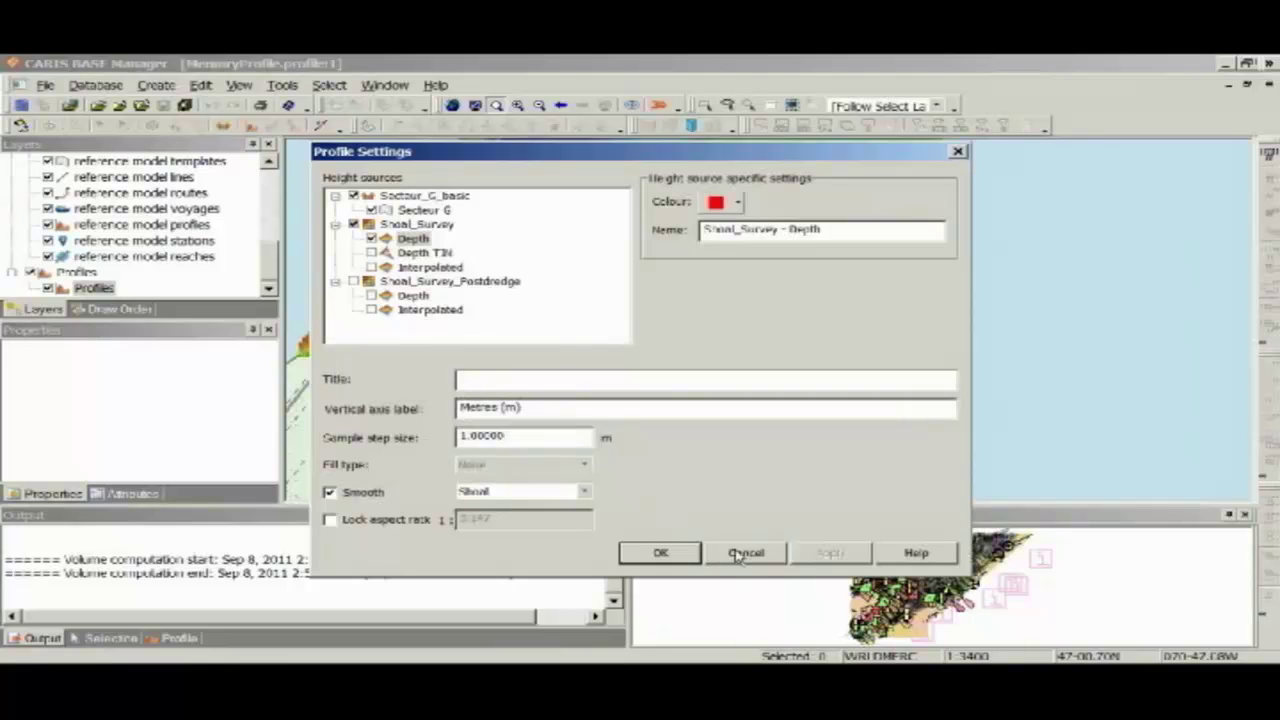
click(676, 558)
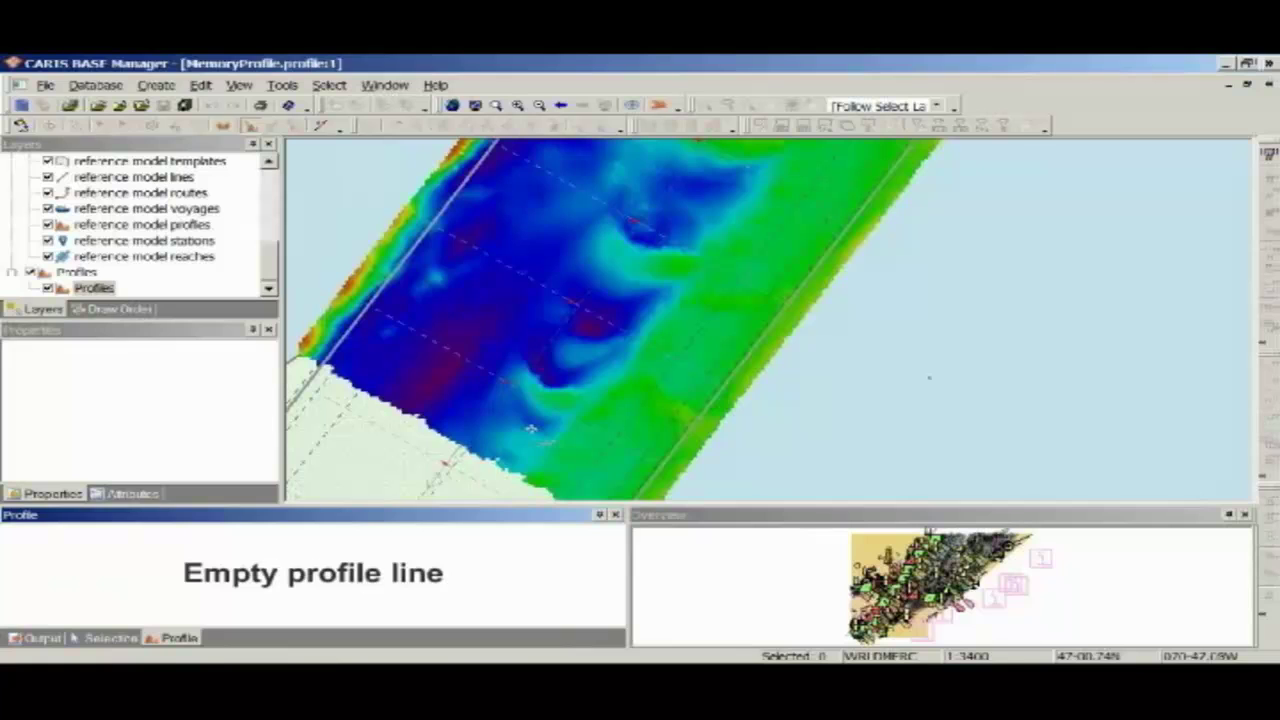
Digitize a four-point profile line across the dredged channel and end the line
click(549, 454)
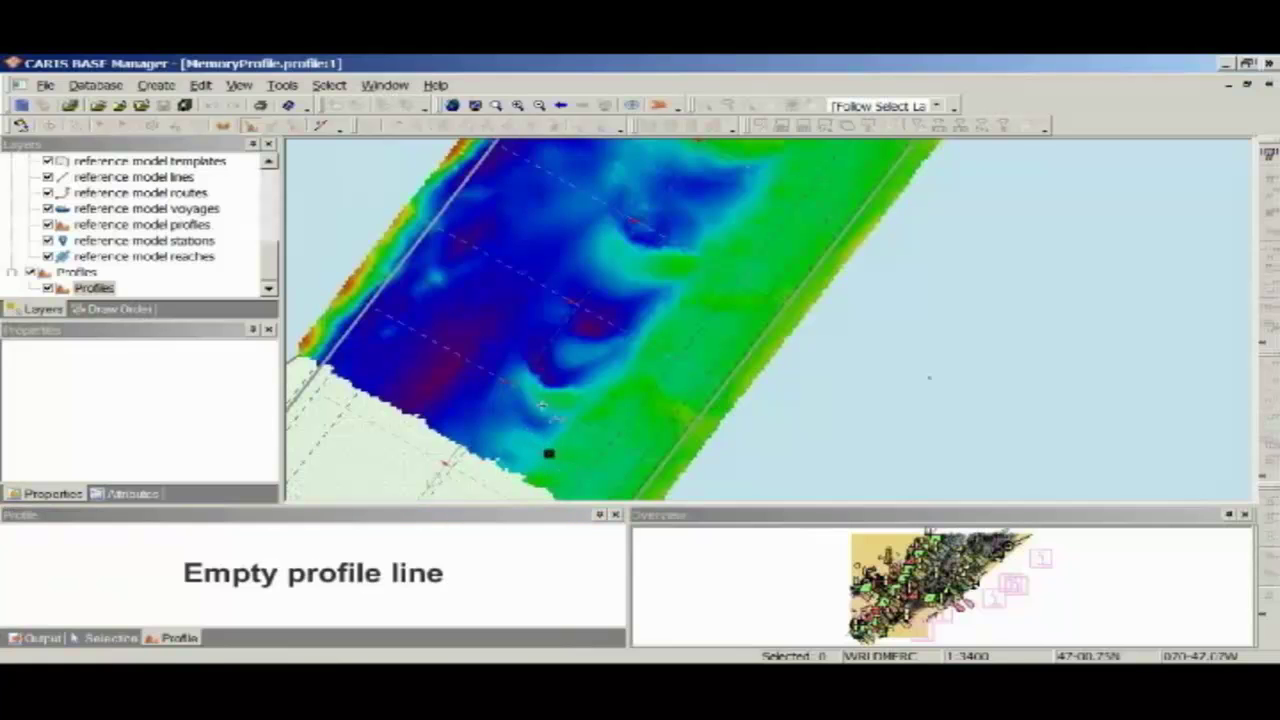
double_click(539, 273)
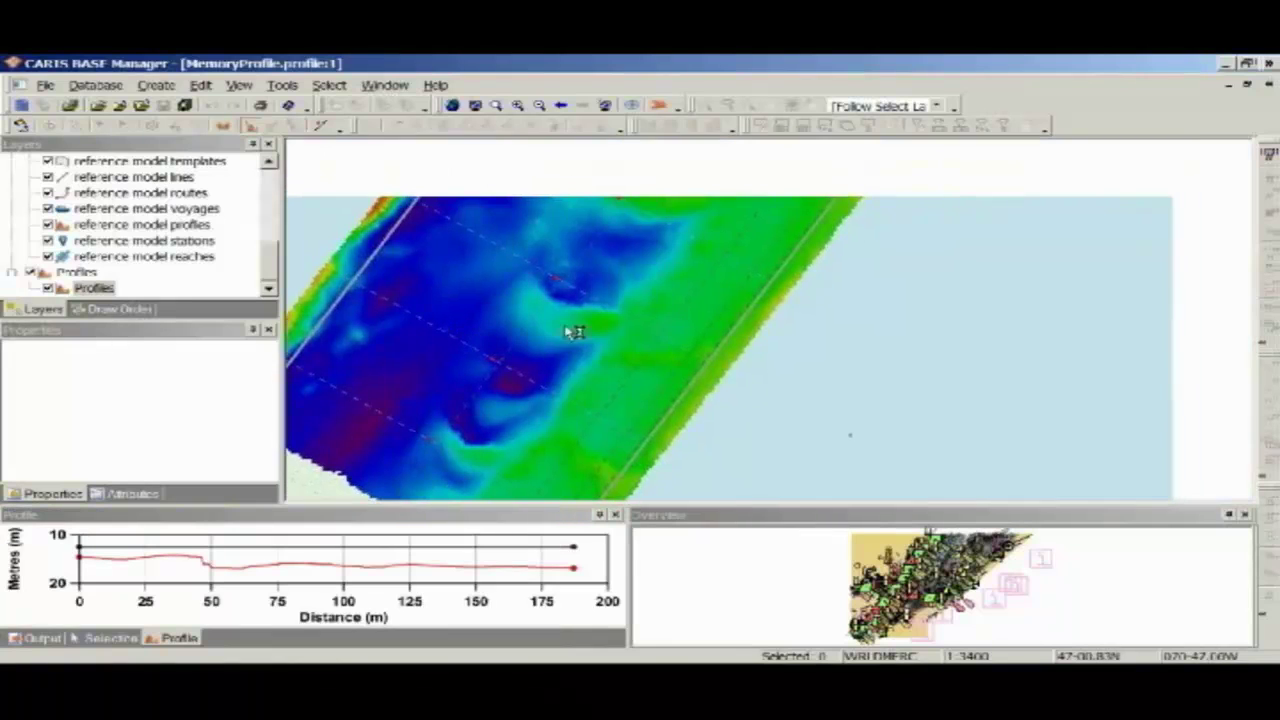
double_click(606, 277)
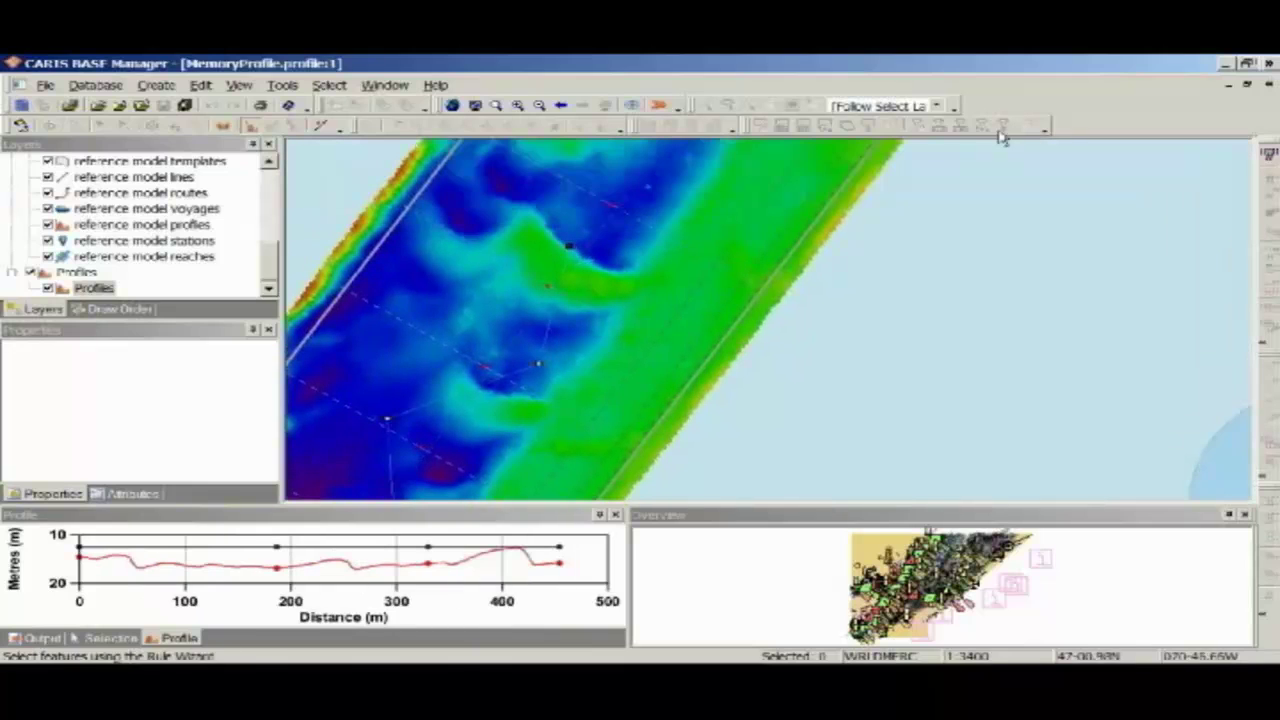
double_click(684, 307)
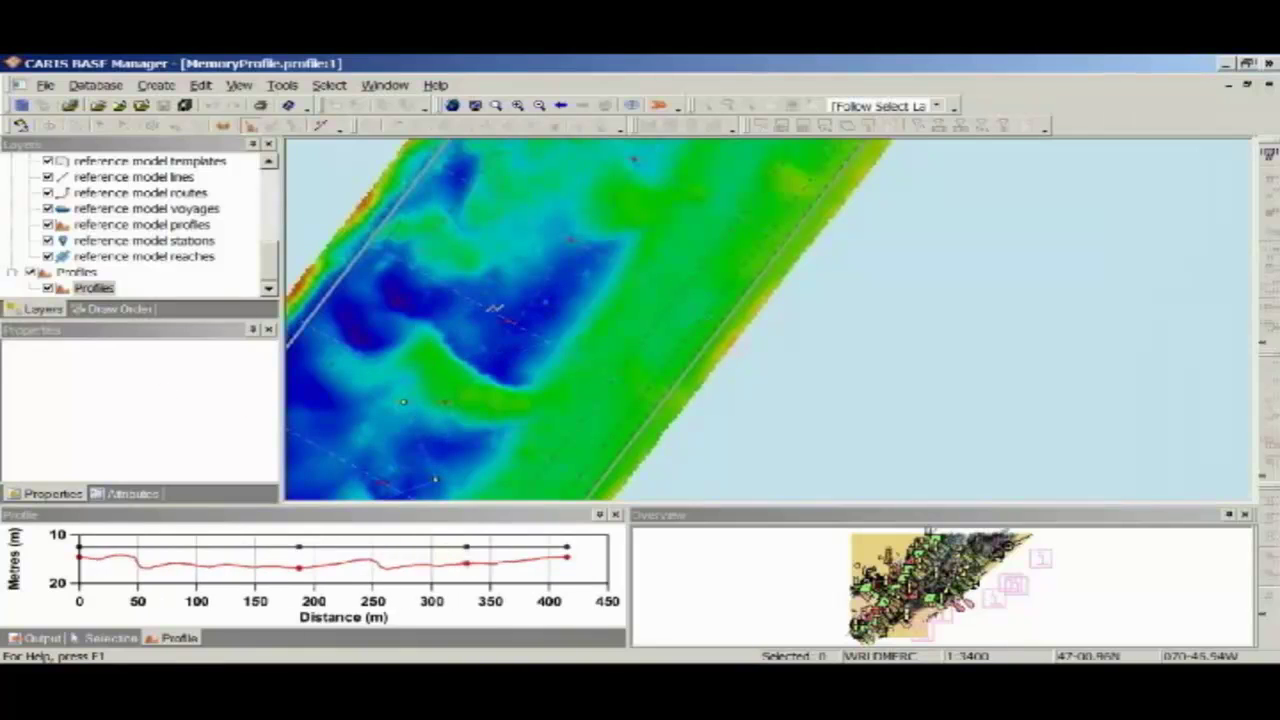
right_click(566, 292)
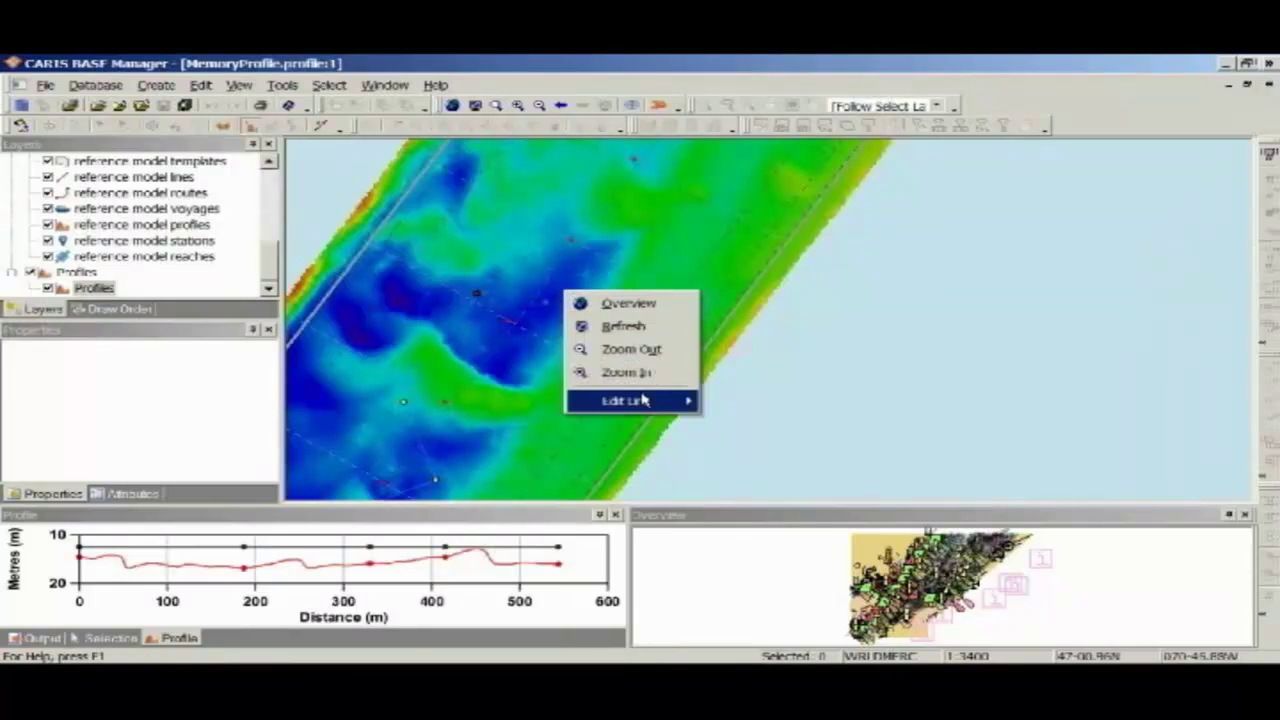
mouse_move(645, 400)
click(845, 90)
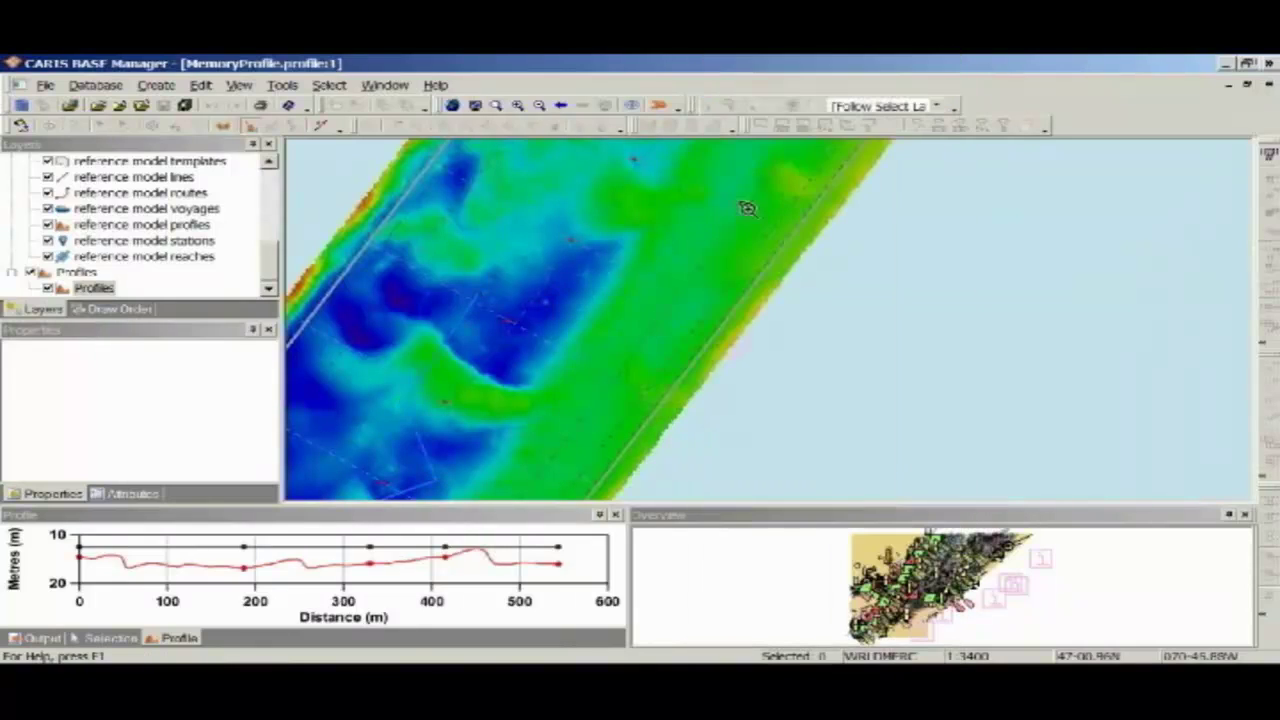
scroll(677, 214, down, 3)
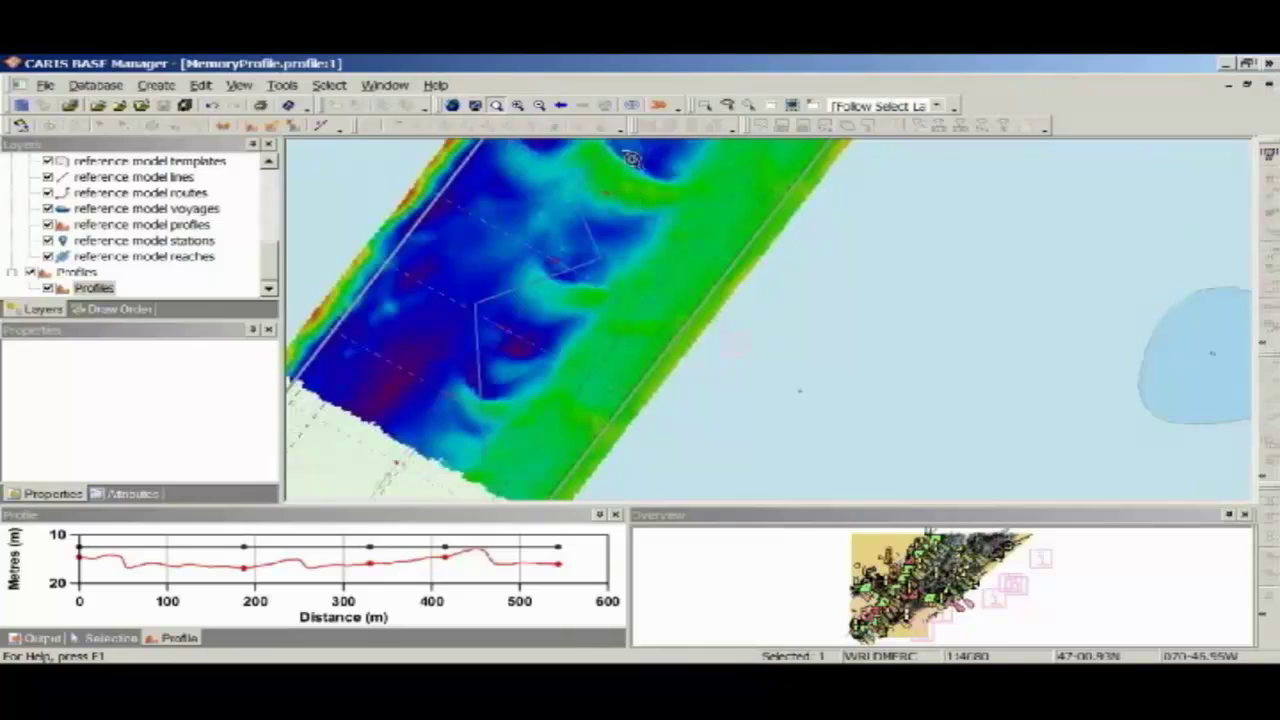
Deselect the drawn profile line and select the reference model profiles layer for a new profile
click(96, 288)
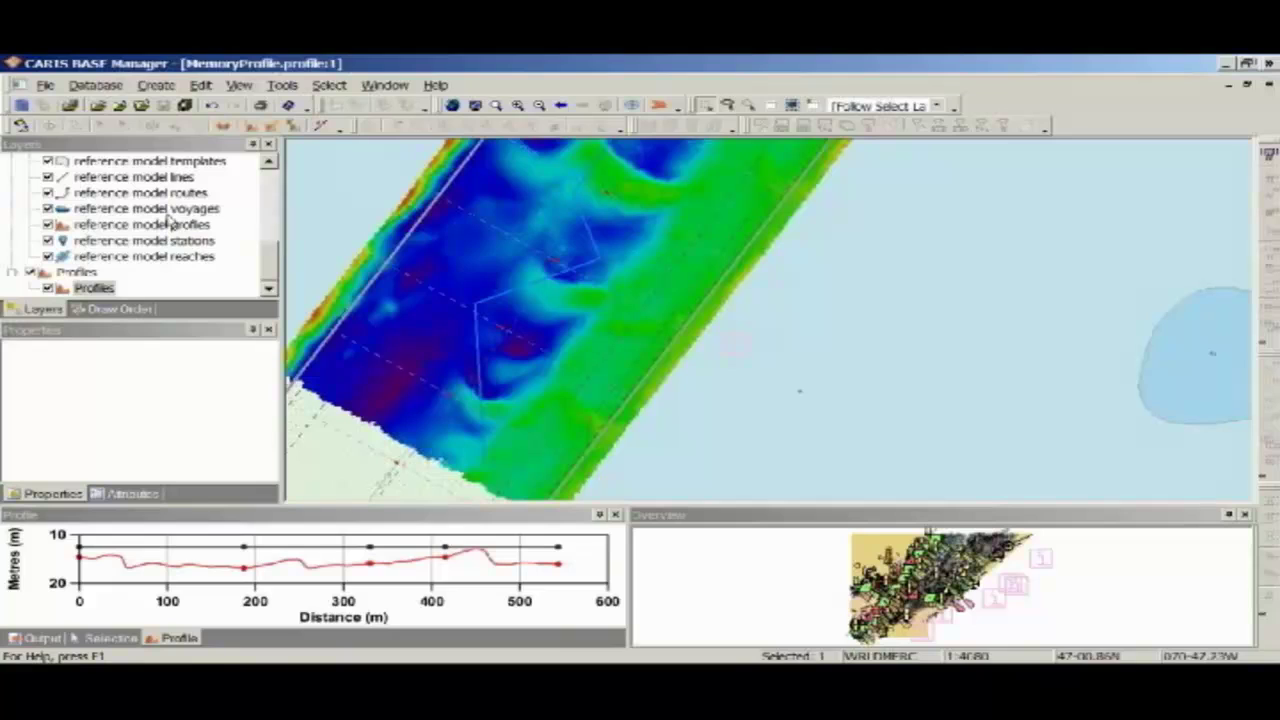
scroll(265, 260, up, 1)
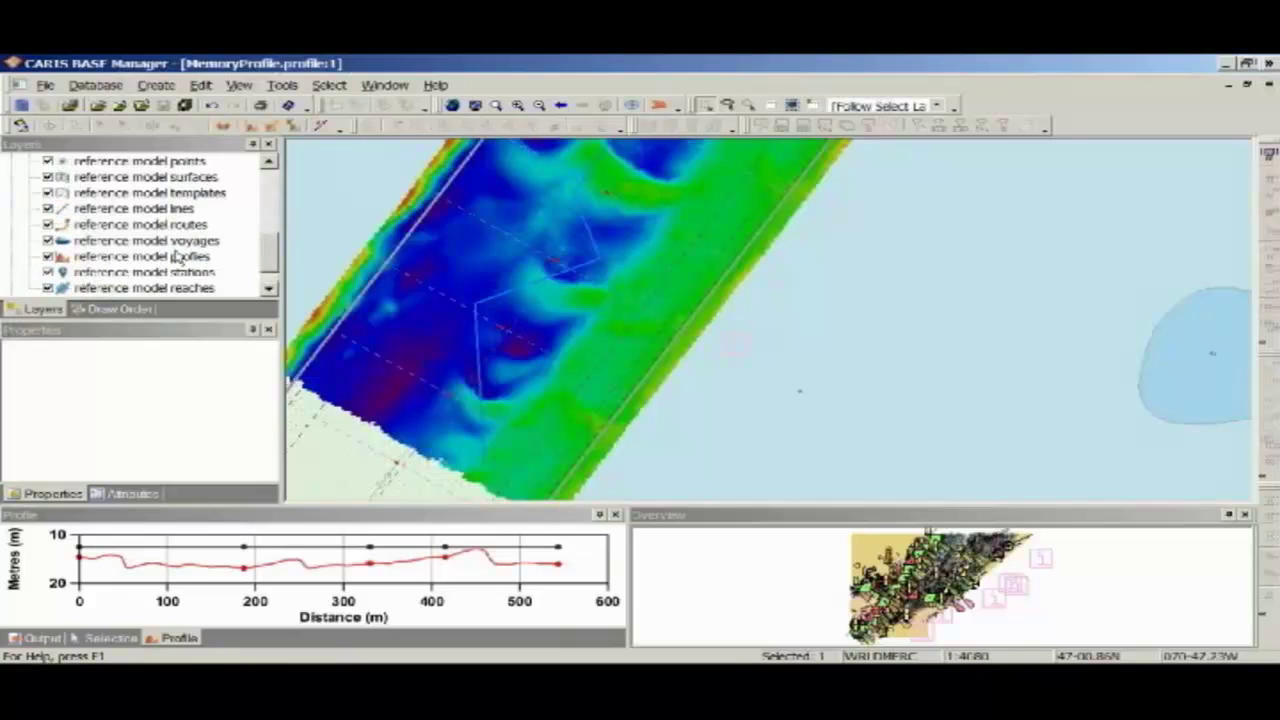
click(472, 418)
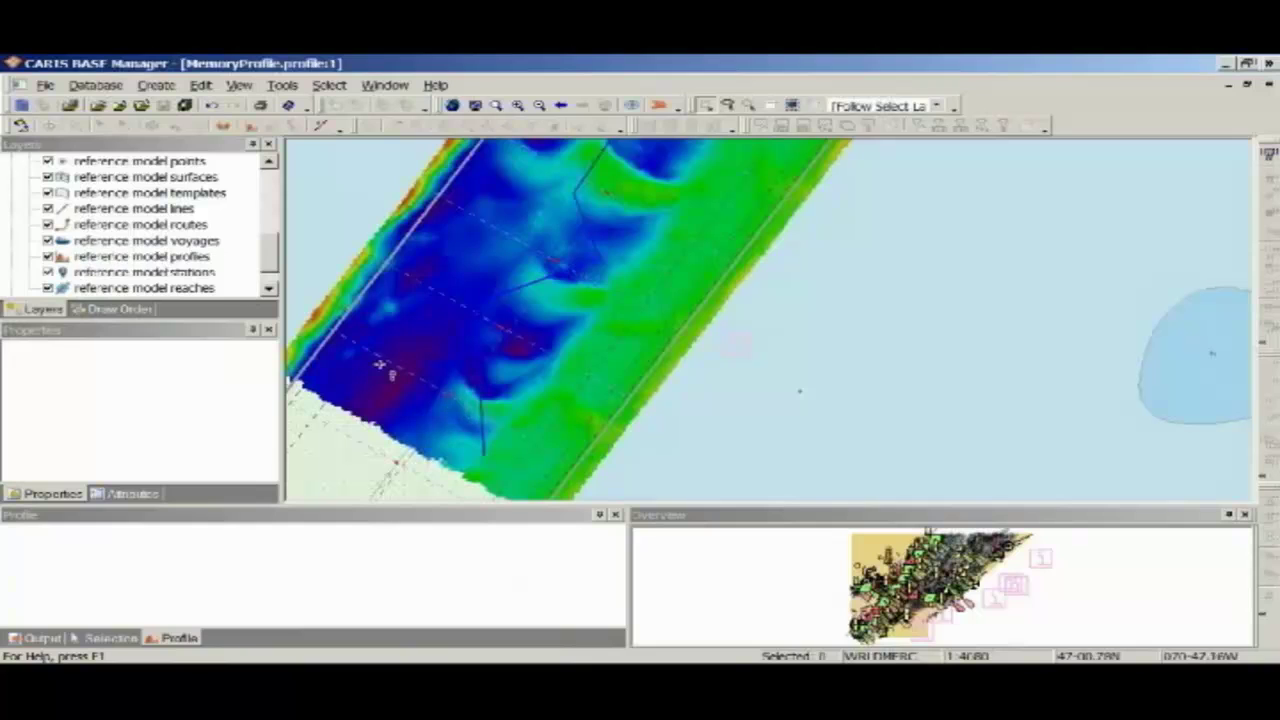
click(180, 260)
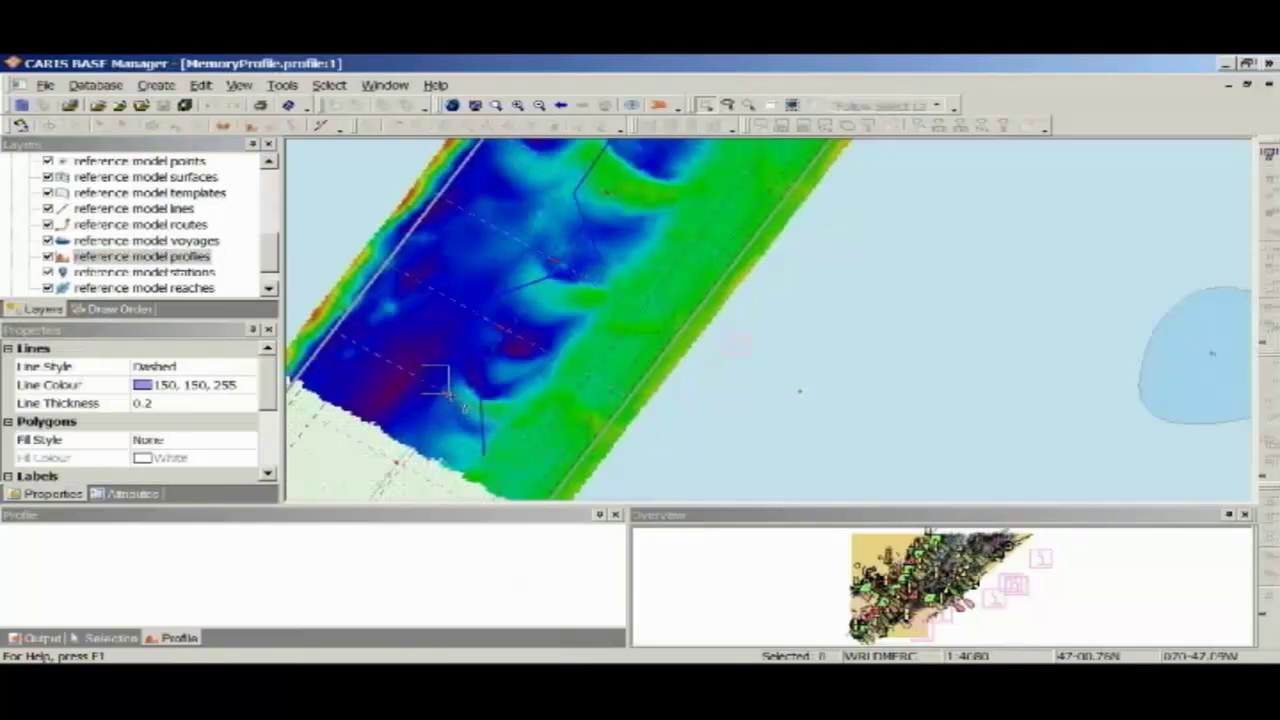
click(282, 85)
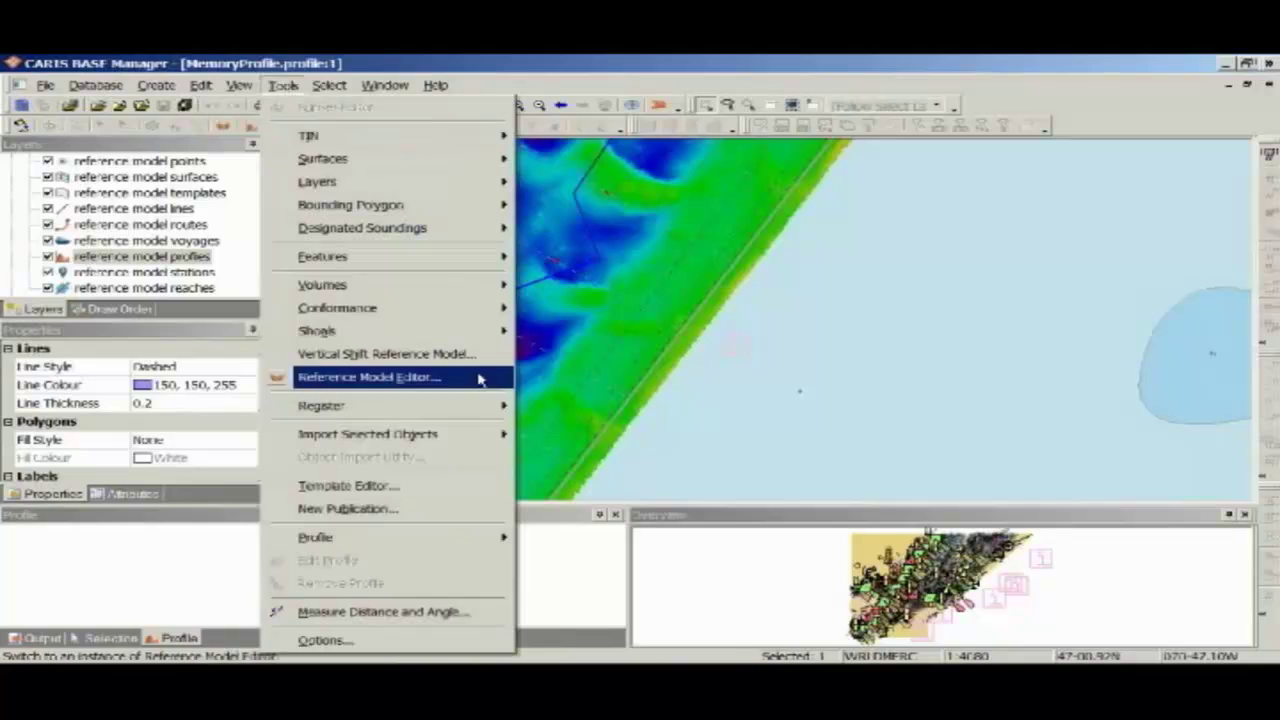
Profile the selected line with Secteur G and Shoal_Survey Depth in red as height sources
mouse_move(497, 545)
click(595, 562)
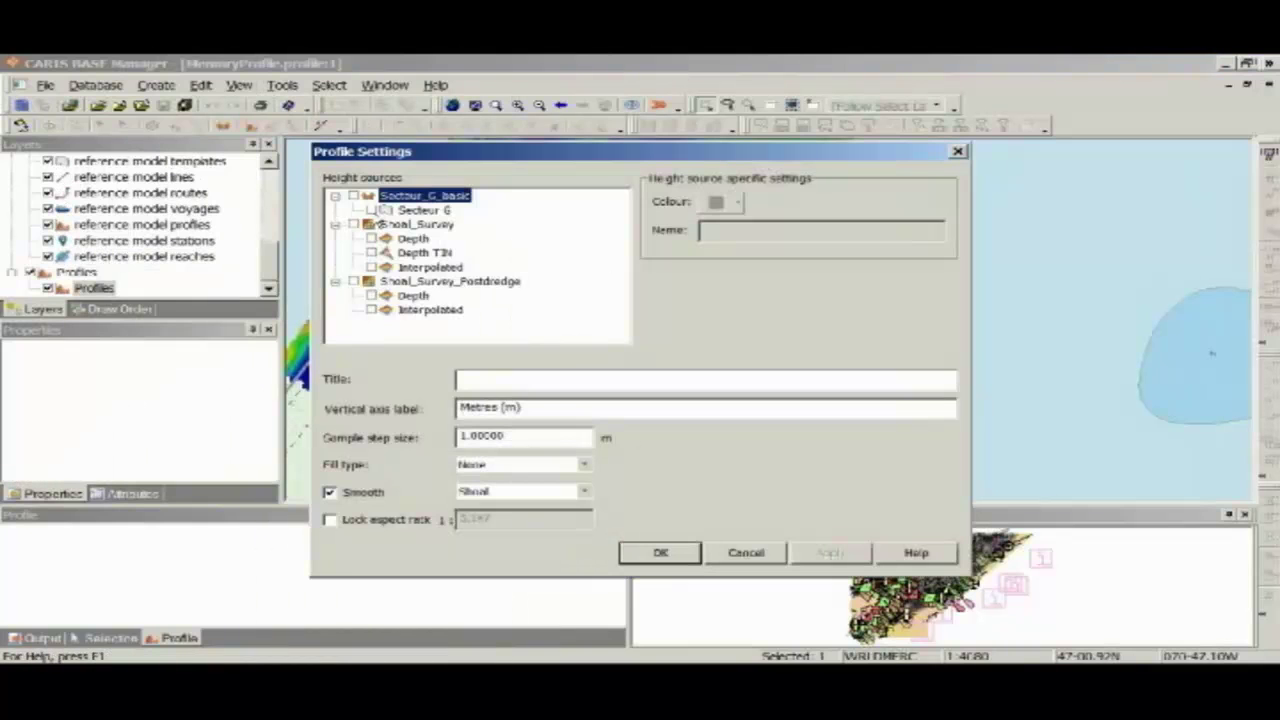
click(372, 210)
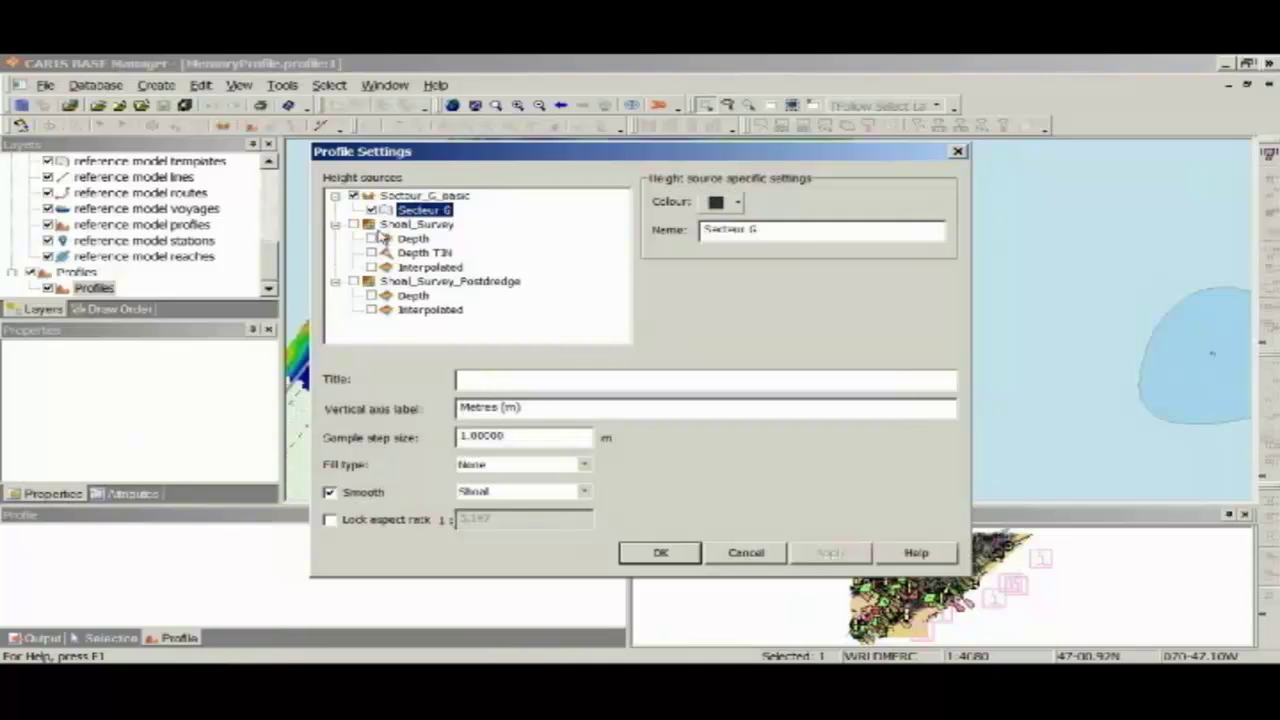
click(374, 239)
click(733, 203)
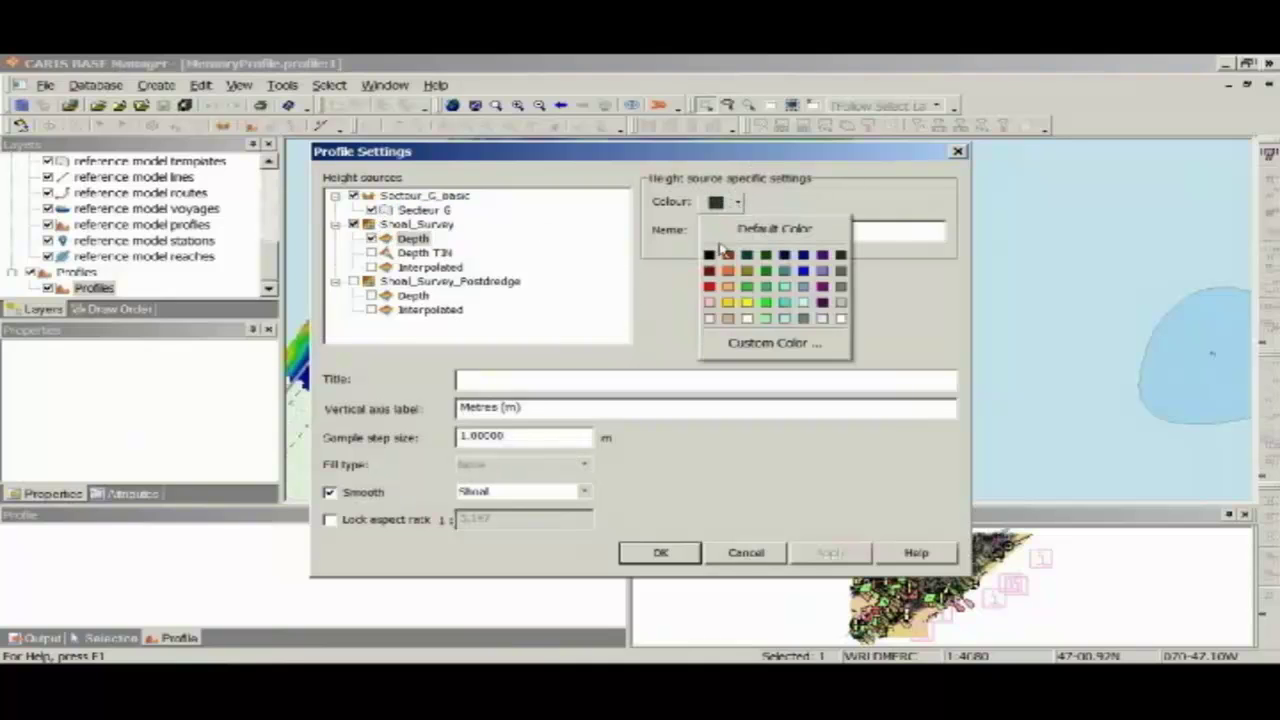
click(710, 286)
Add the Shoal_Survey_Postdredge Depth in blue and plot the Survey comparison profile
click(446, 284)
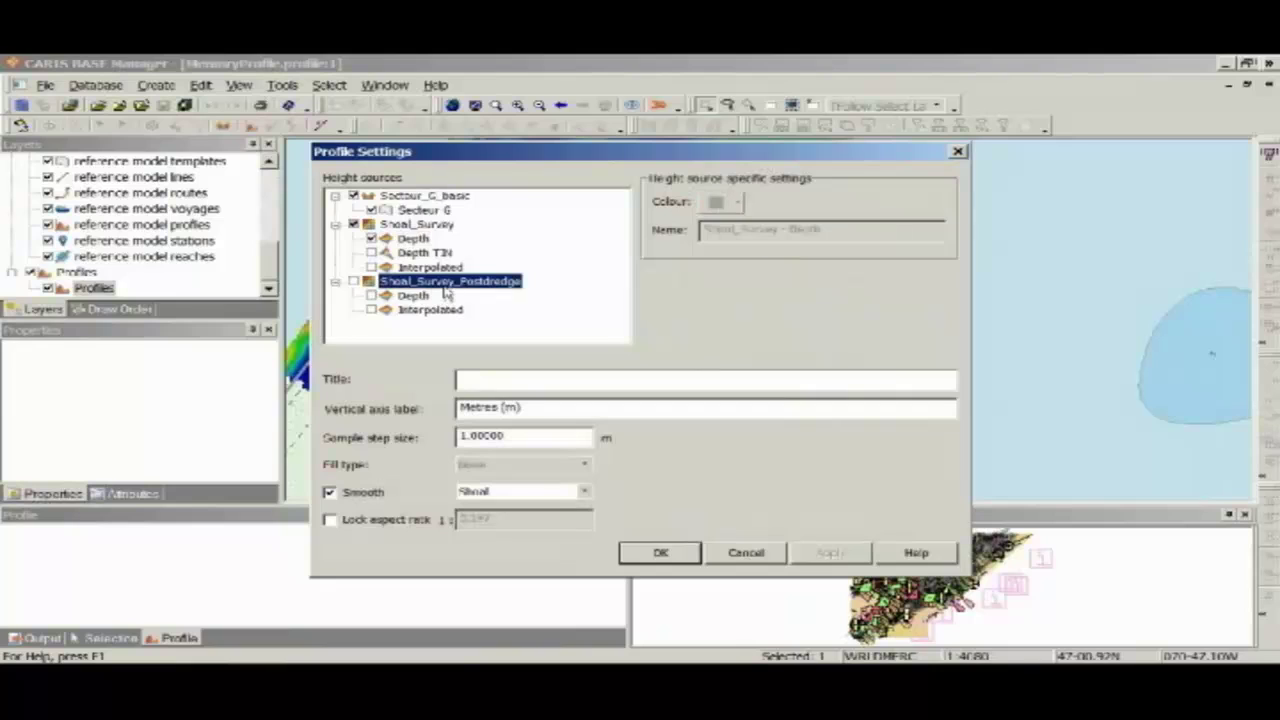
click(372, 296)
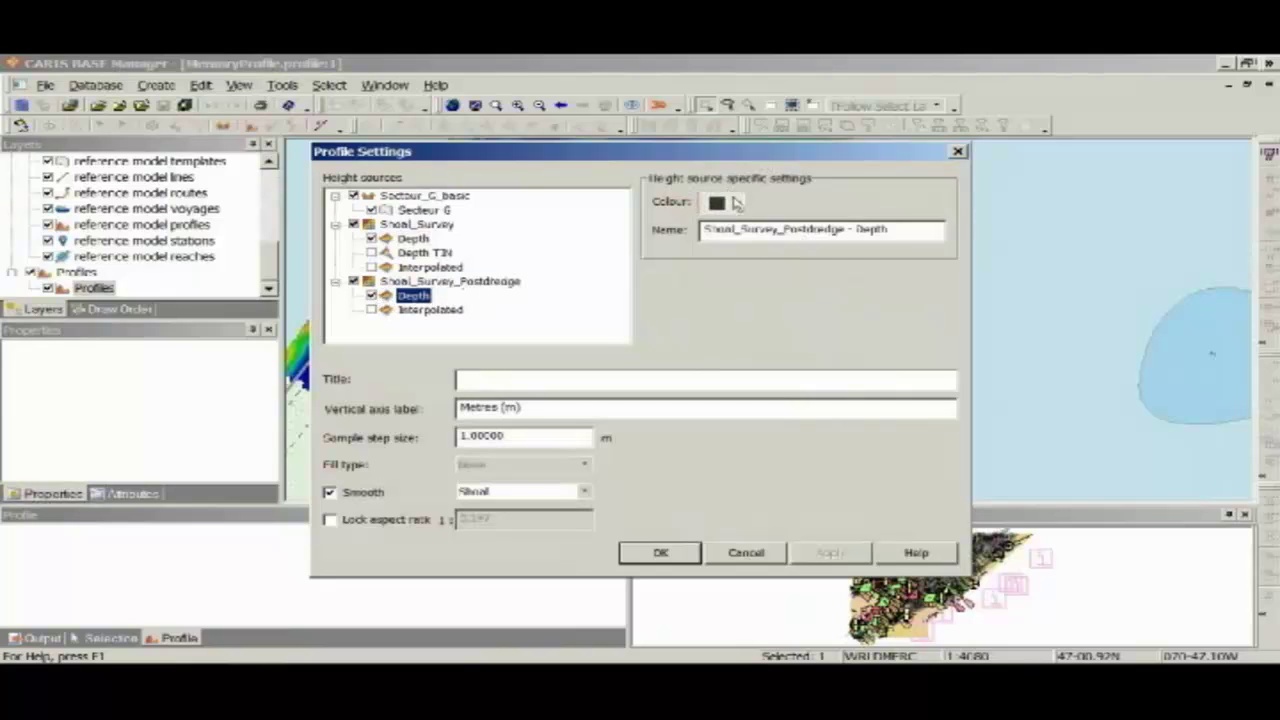
click(733, 202)
click(803, 270)
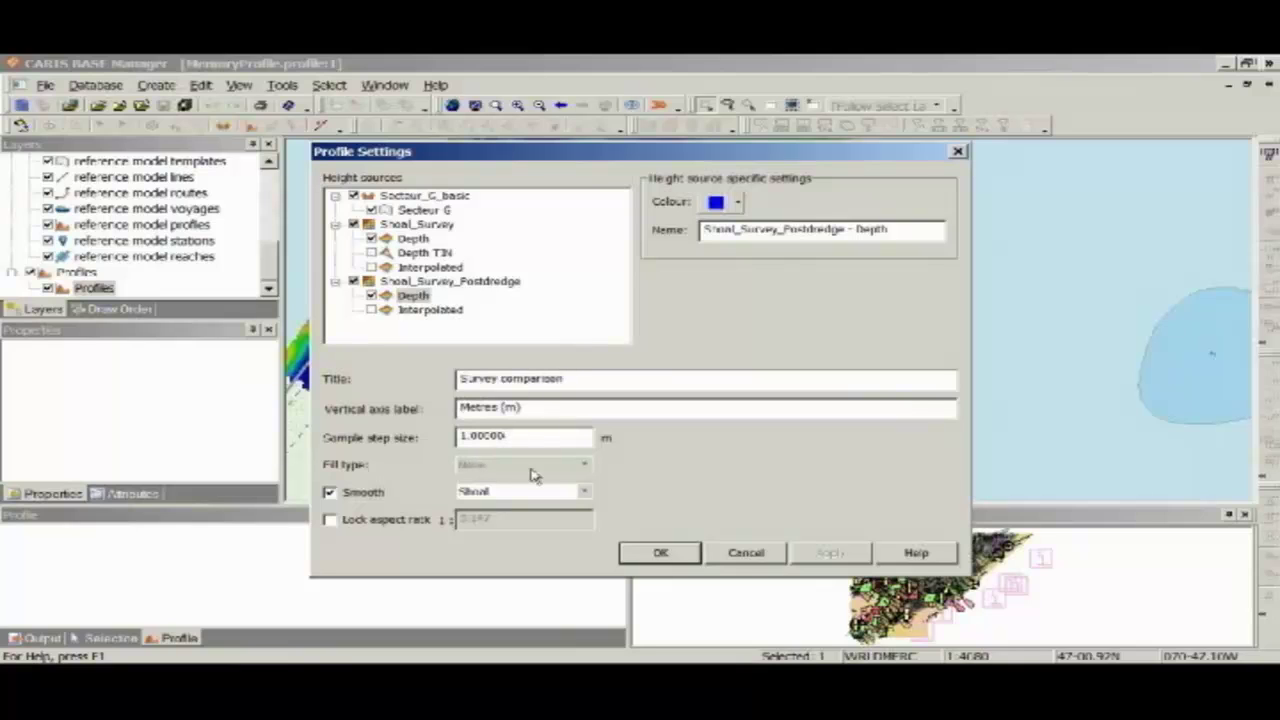
click(662, 552)
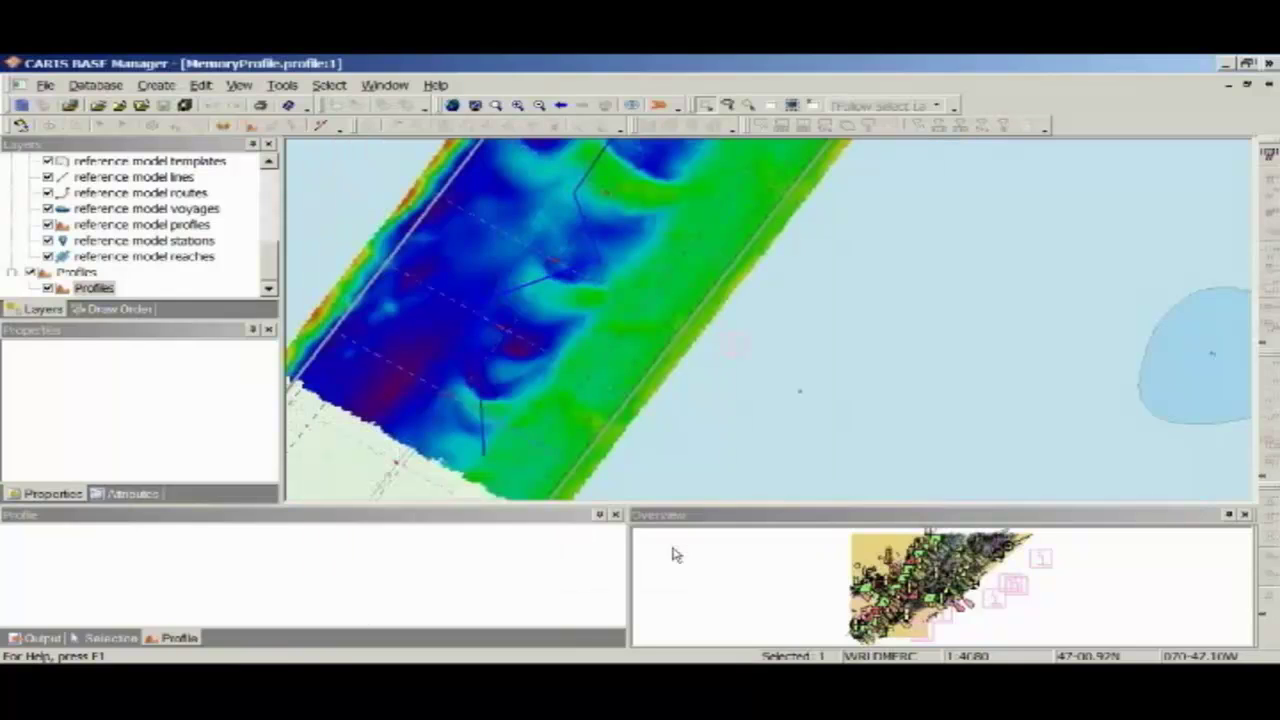
Undock the Survey comparison profile into a large floating window and bring up its chart options
drag(380, 522, 365, 123)
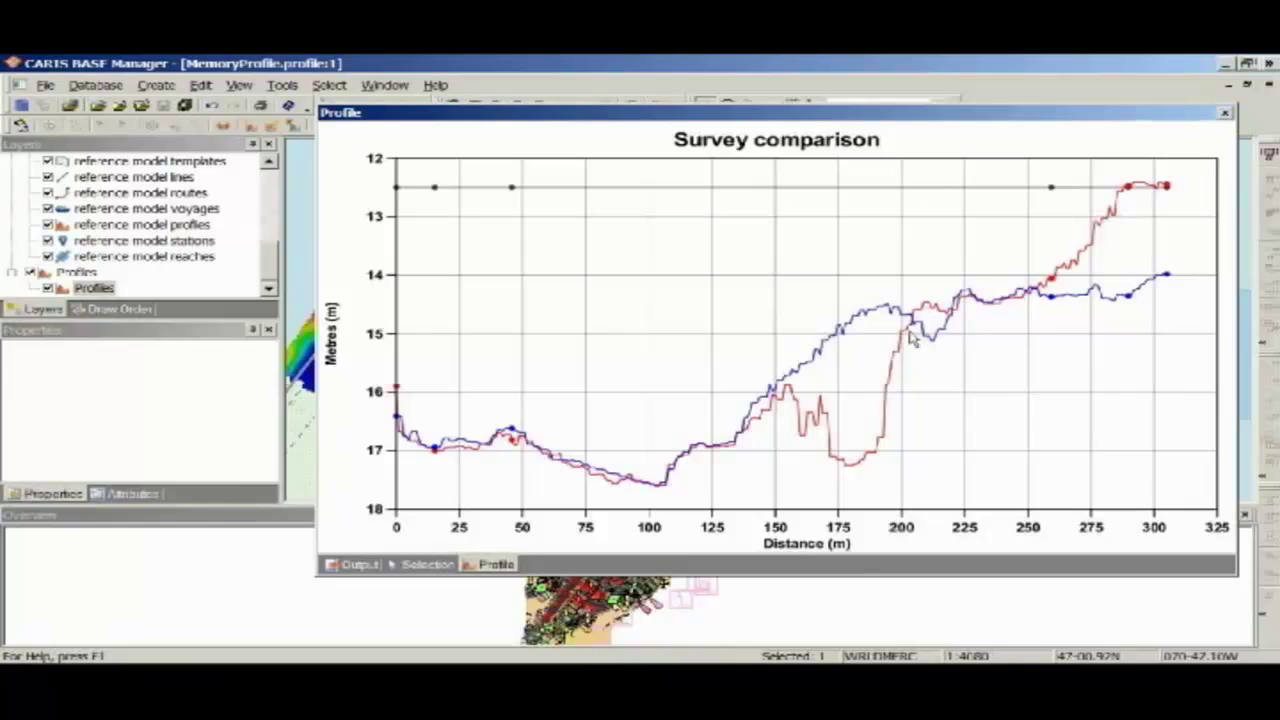
right_click(699, 295)
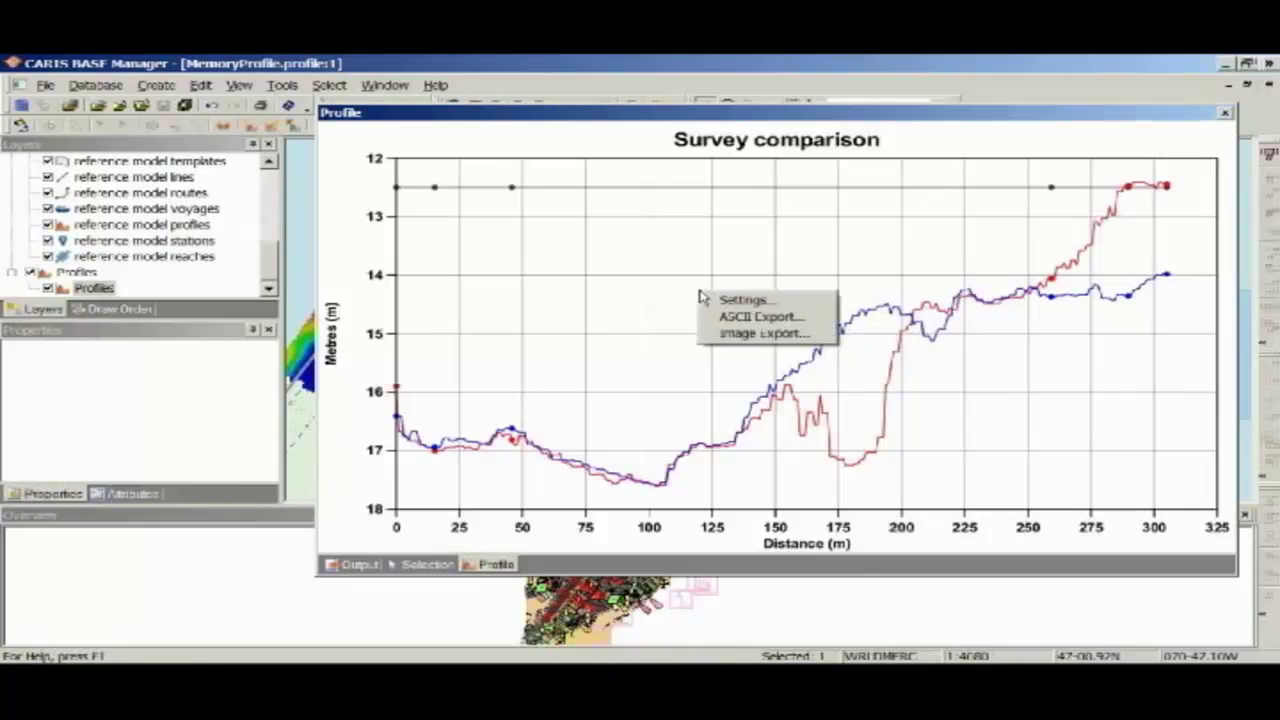
Resample the Survey comparison profile at a 5 m step with Shoal smoothing, then redock it under the map
click(725, 300)
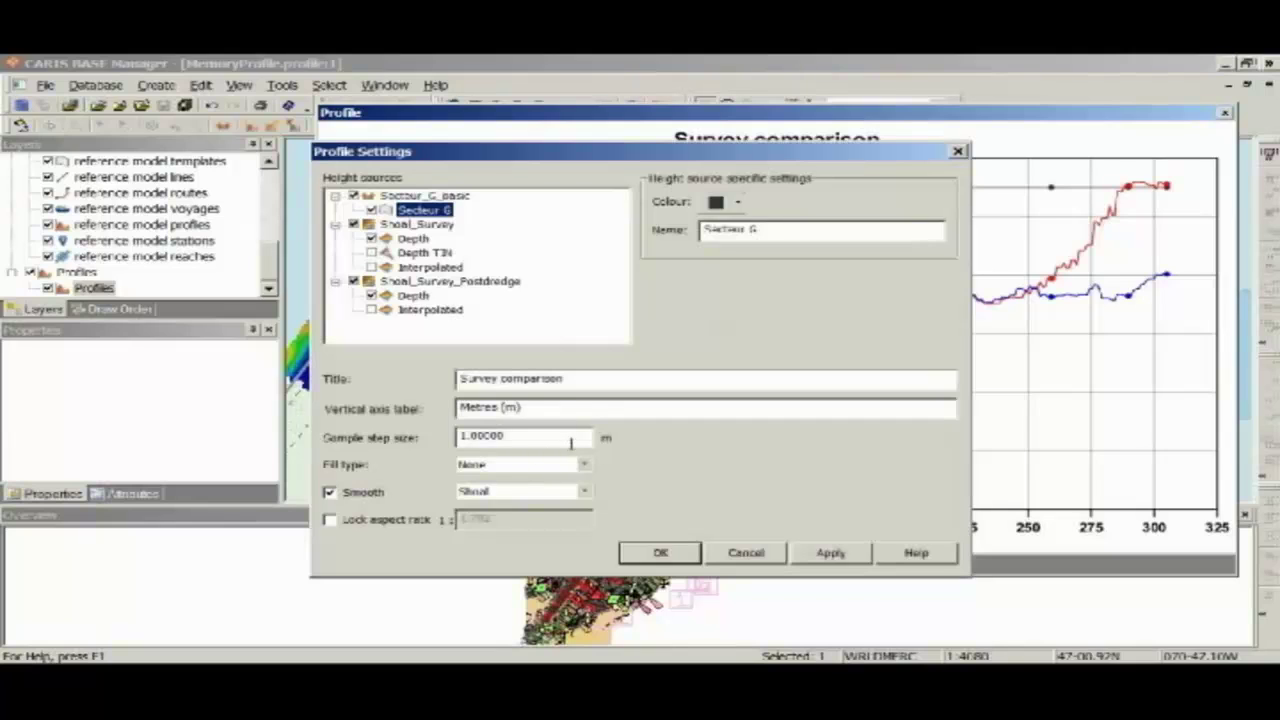
drag(569, 433, 338, 437)
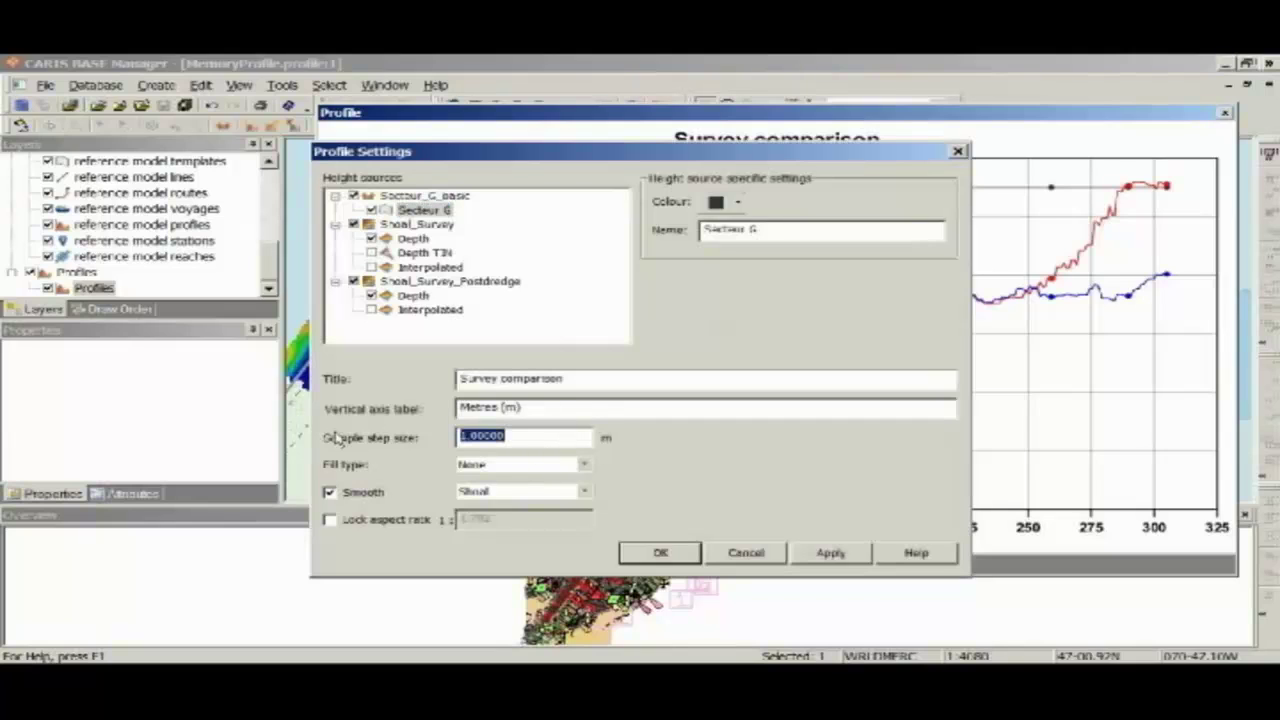
text(5)
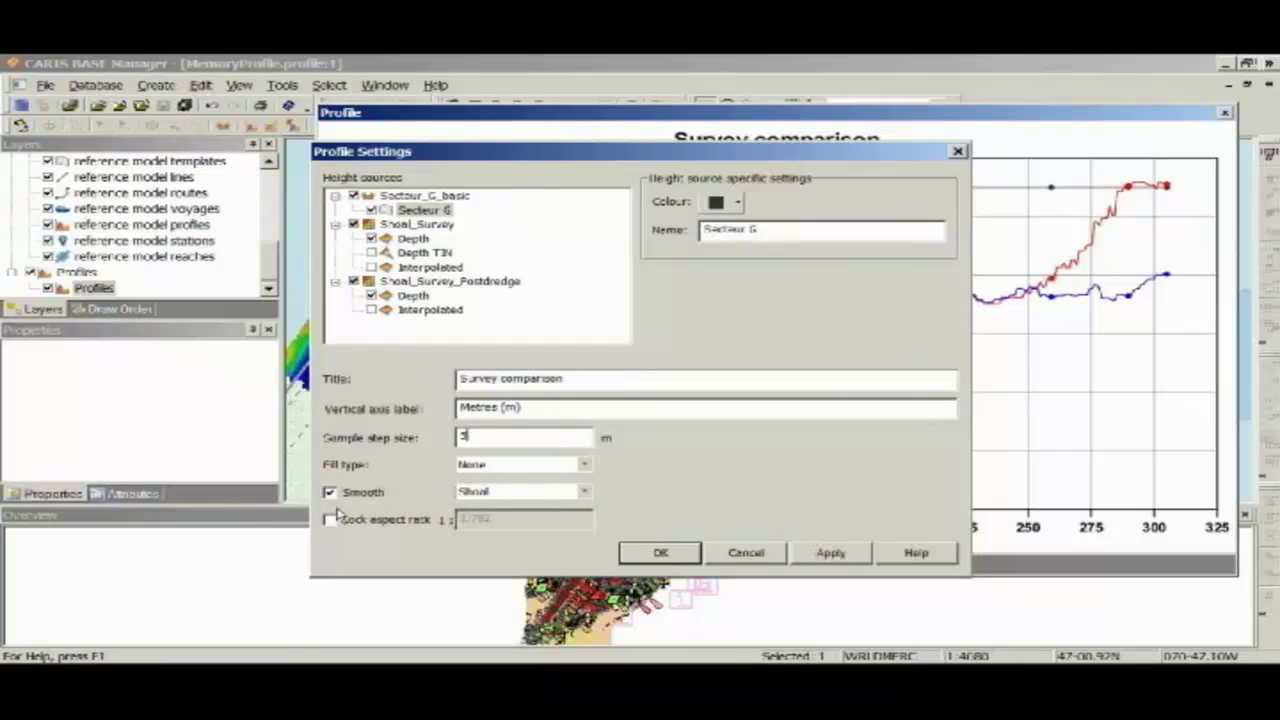
click(536, 492)
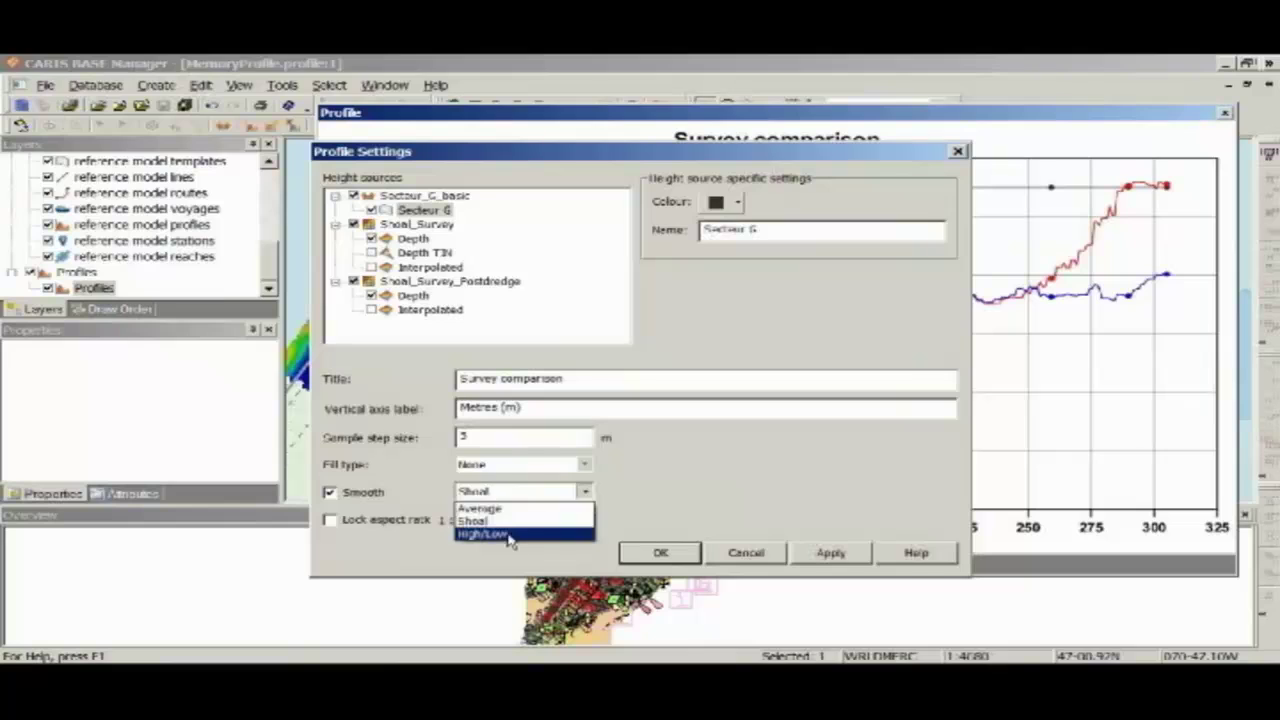
click(512, 521)
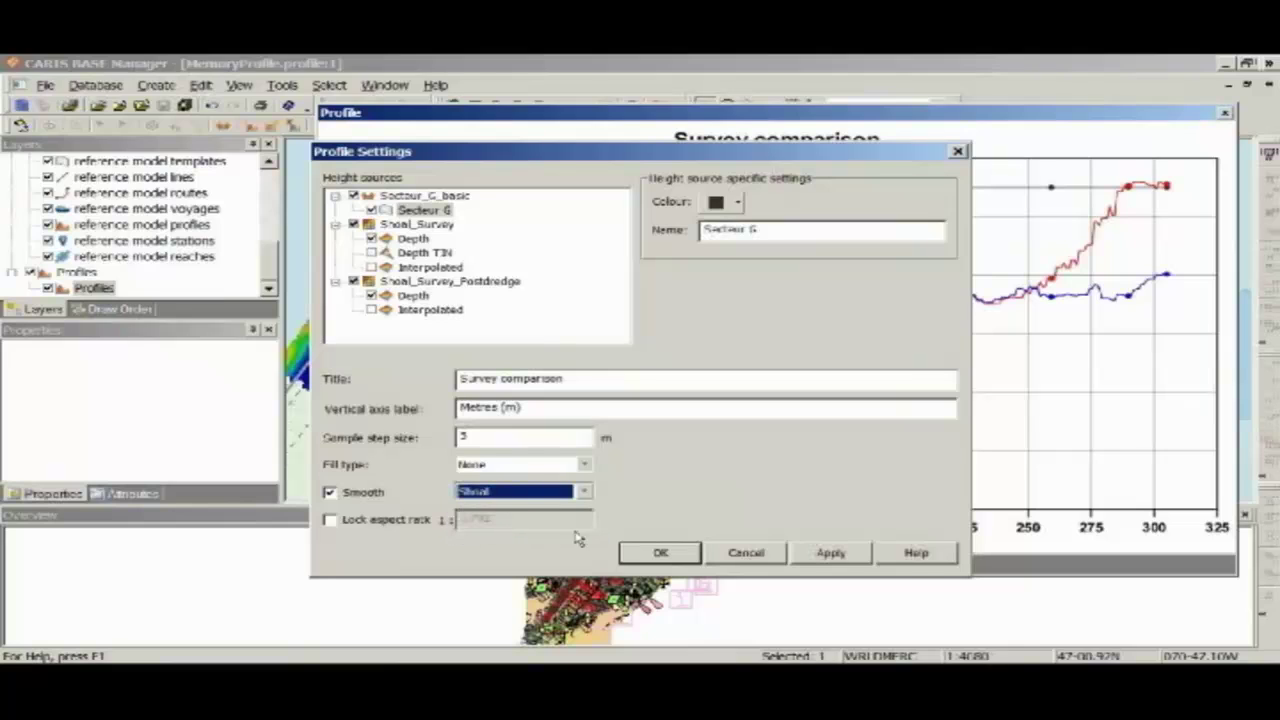
click(829, 552)
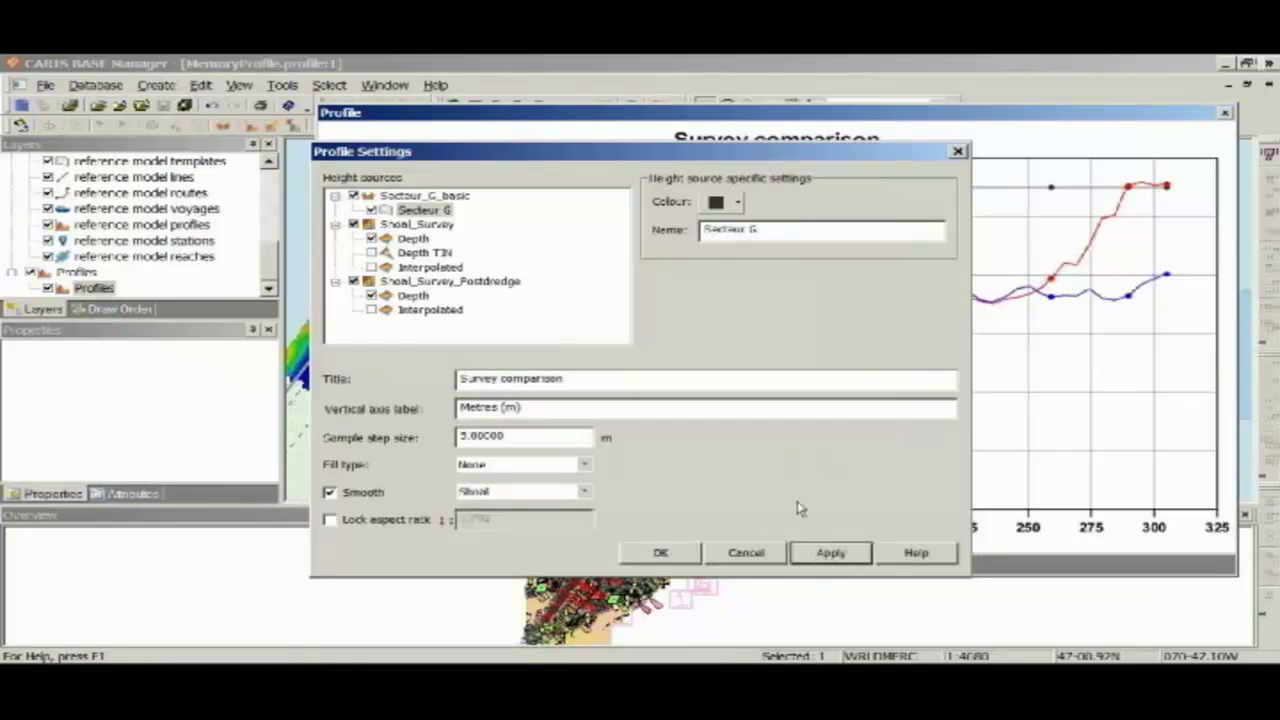
click(731, 557)
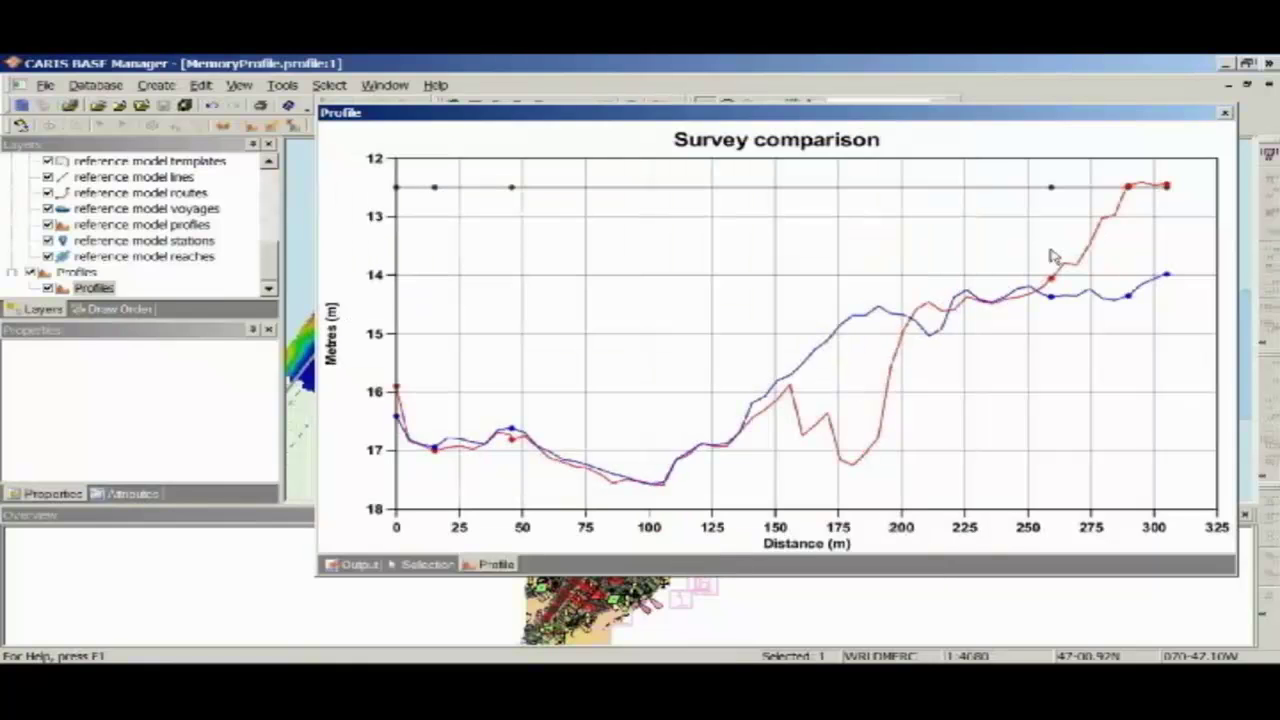
right_click(835, 325)
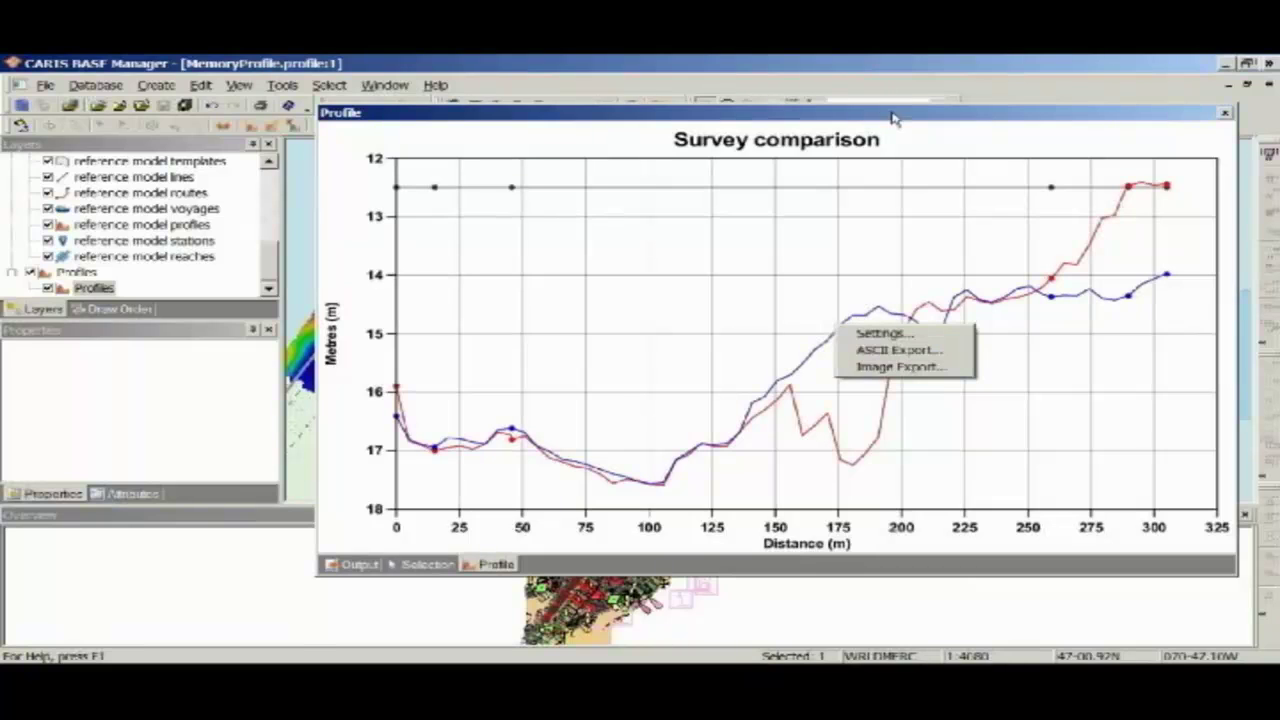
drag(894, 114, 604, 580)
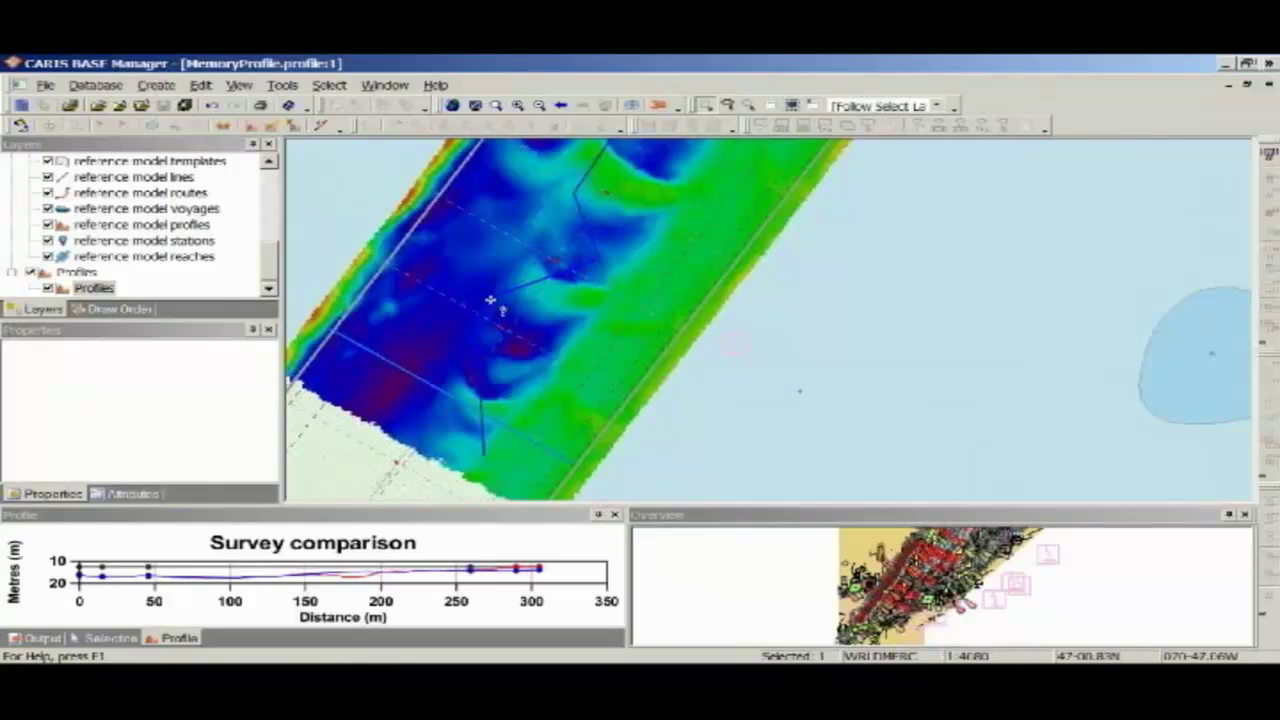
mouse_move(492, 299)
mouse_down()
mouse_move(440, 336)
mouse_move(431, 379)
mouse_move(420, 377)
mouse_up()
double_click(491, 292)
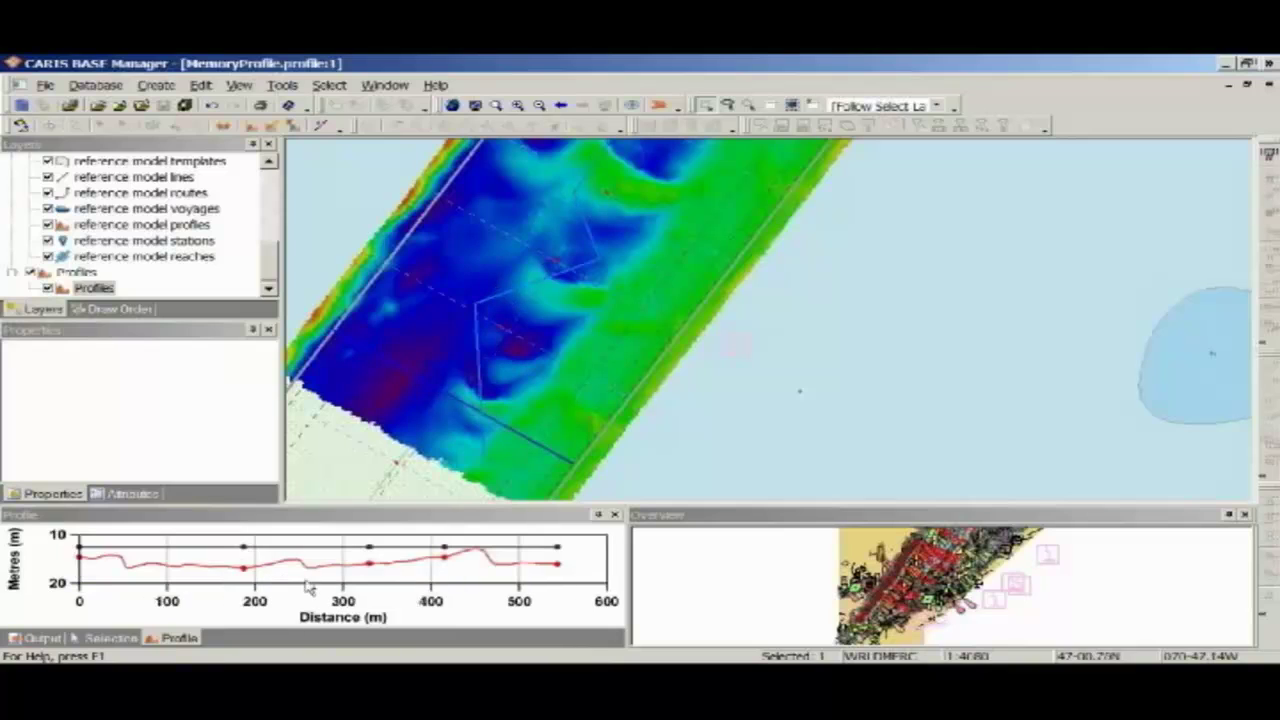
click(510, 413)
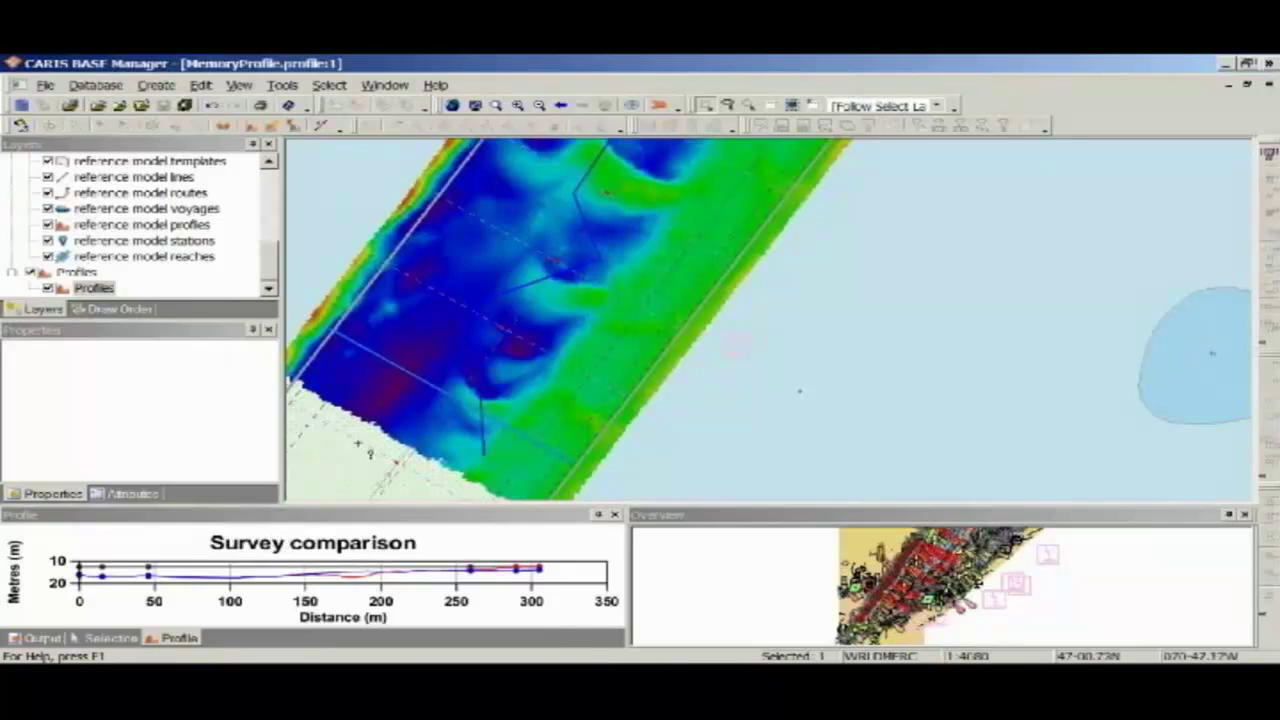
Select the Shoal_Survey Depth layer in the Layers panel
click(283, 85)
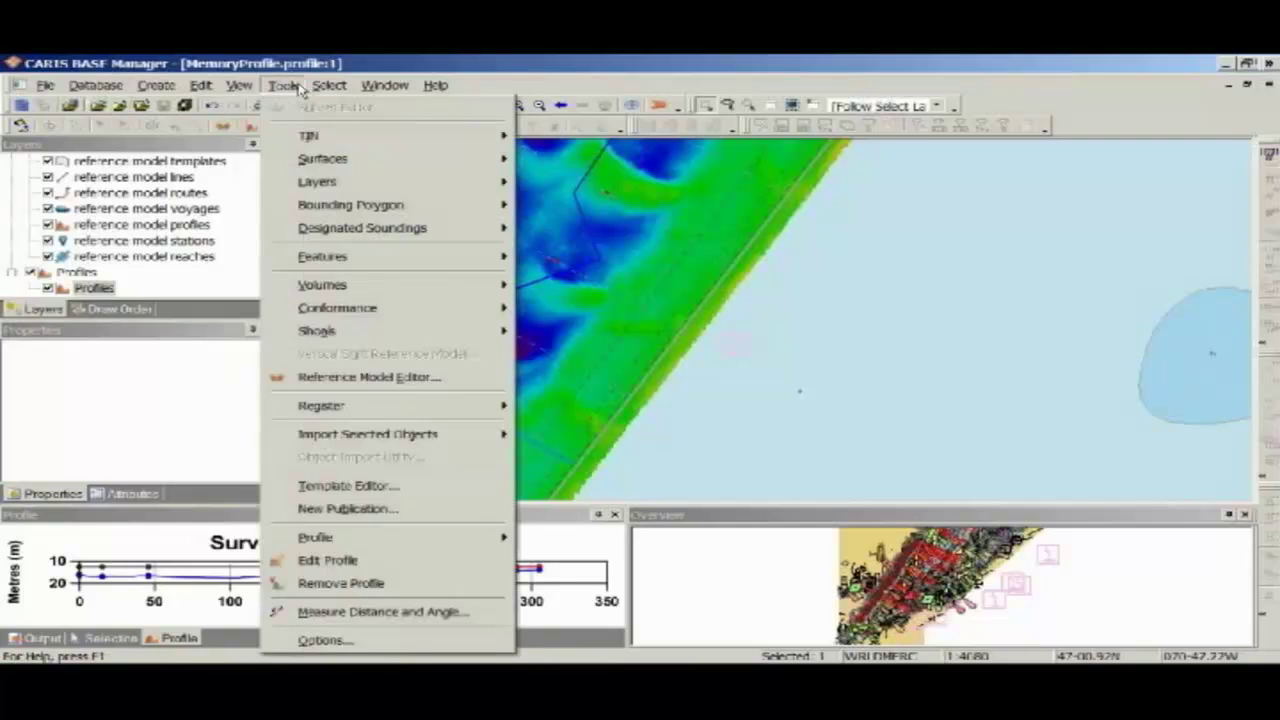
mouse_move(329, 85)
click(268, 272)
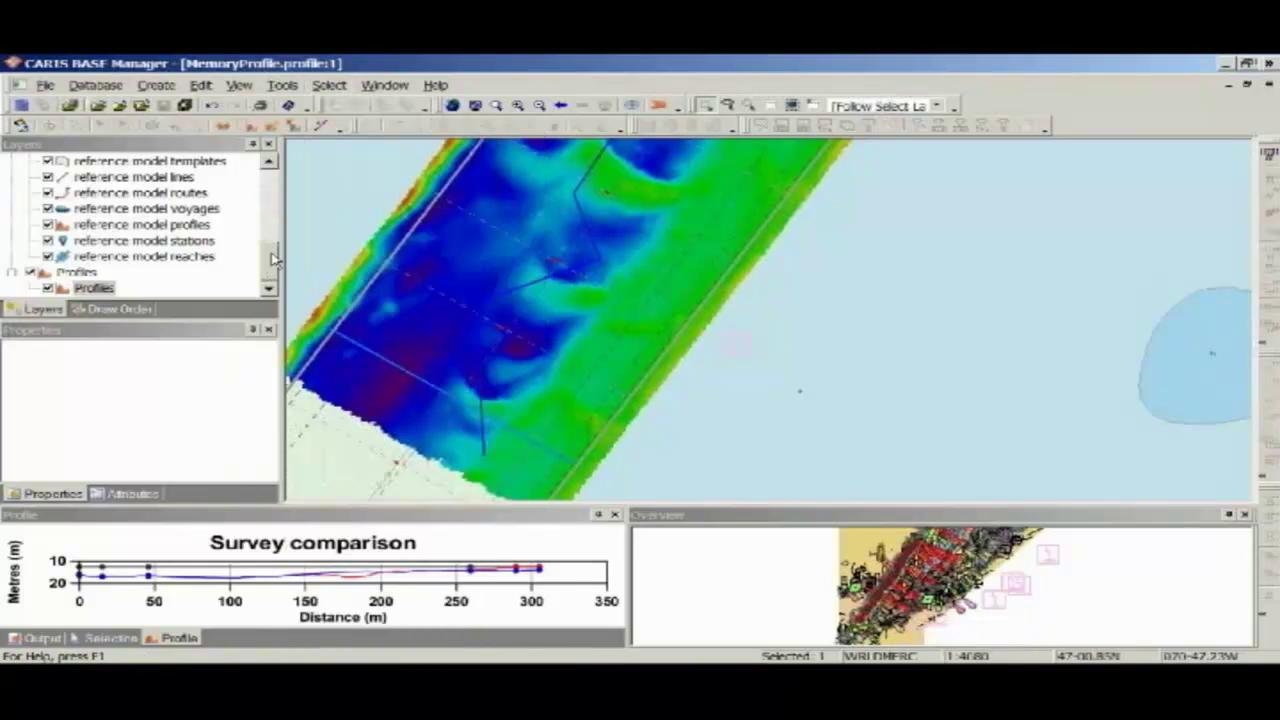
drag(272, 259, 268, 199)
click(90, 192)
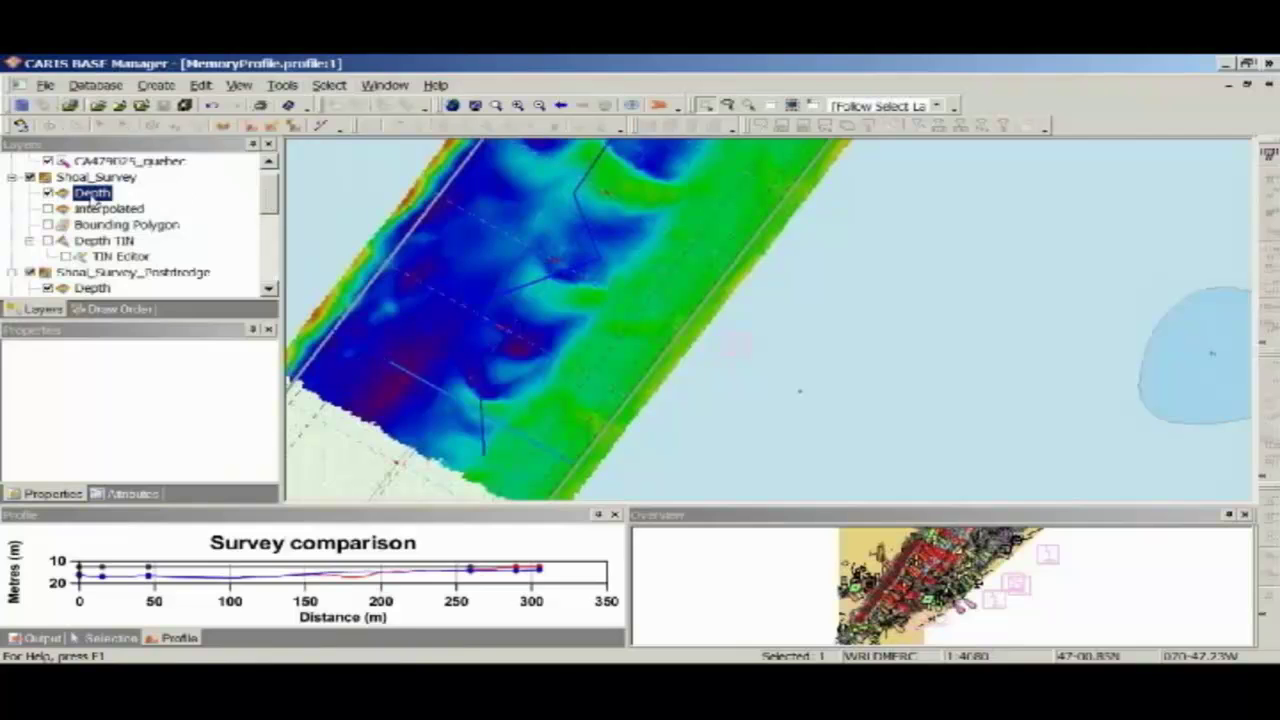
Run Analyze Conformance on it against the Secteur G template
click(283, 85)
mouse_move(451, 306)
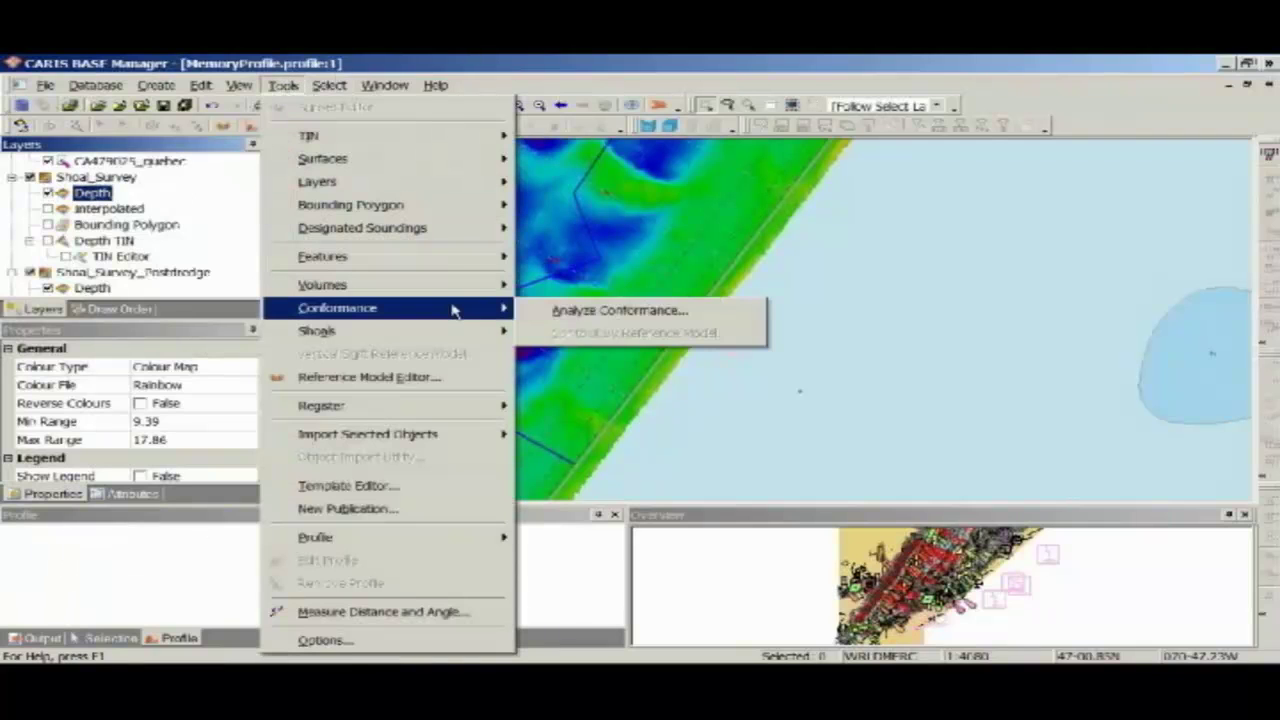
click(569, 311)
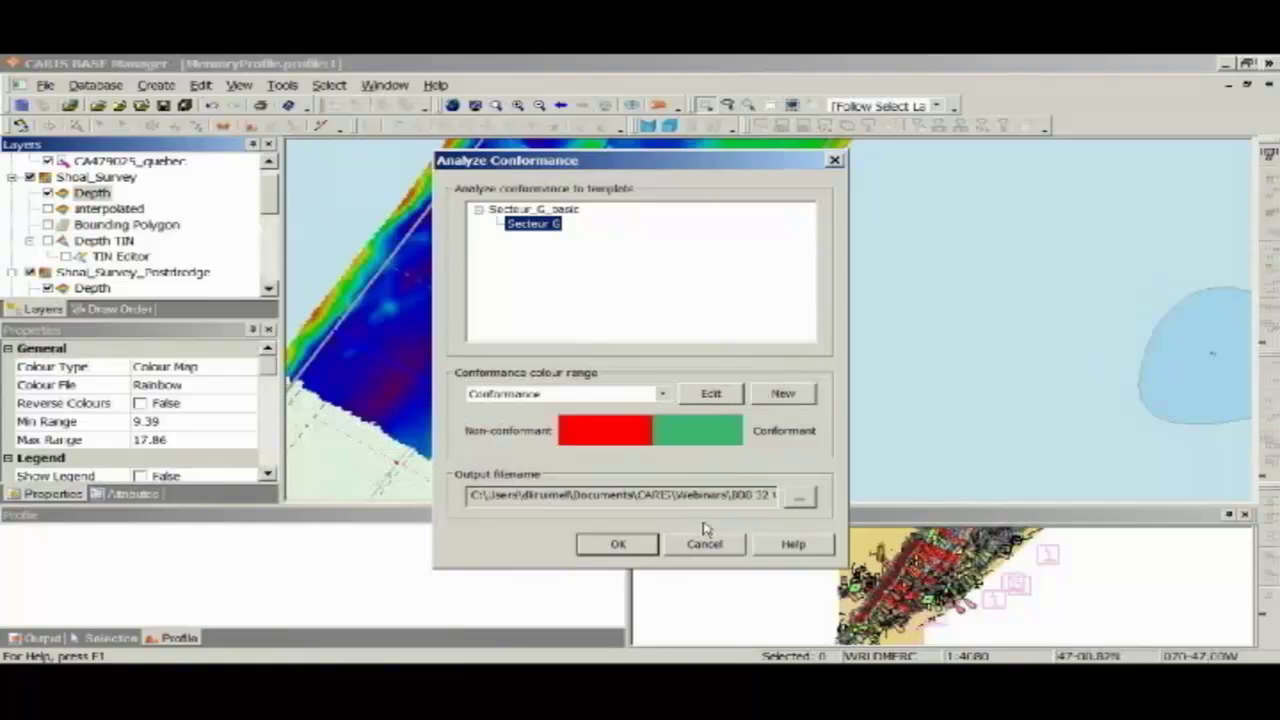
click(755, 497)
click(620, 545)
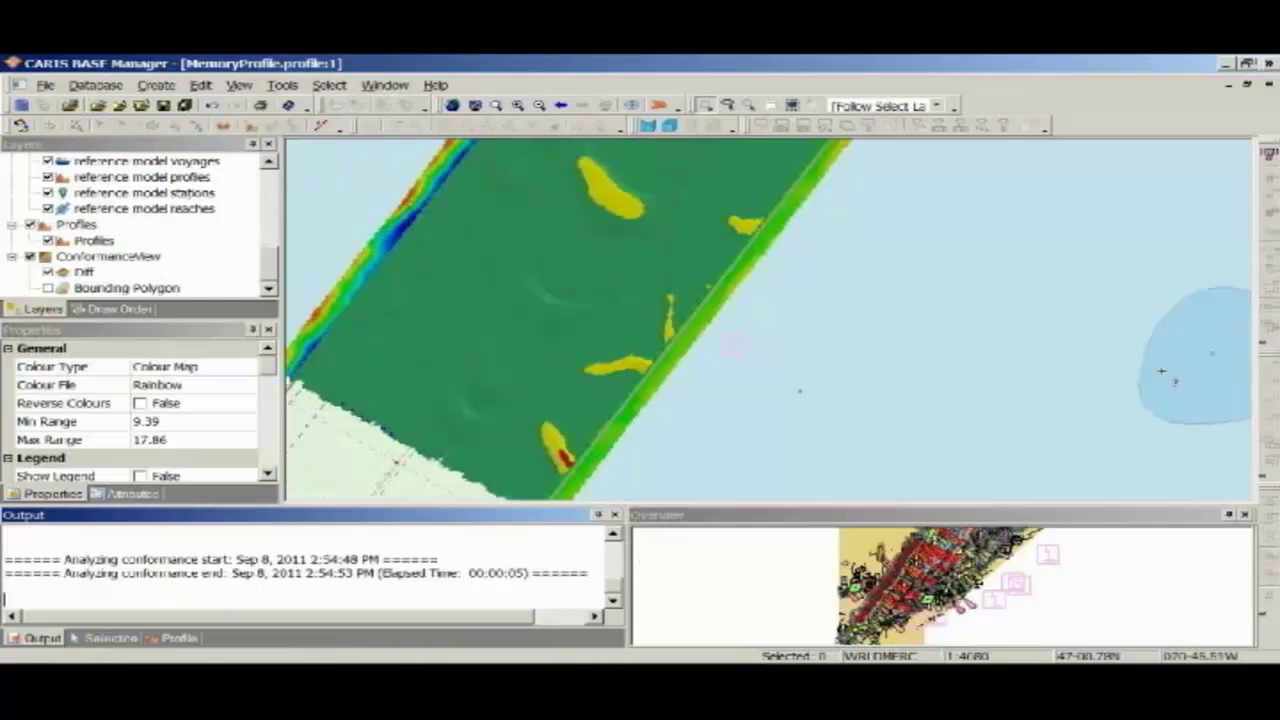
drag(812, 200, 717, 290)
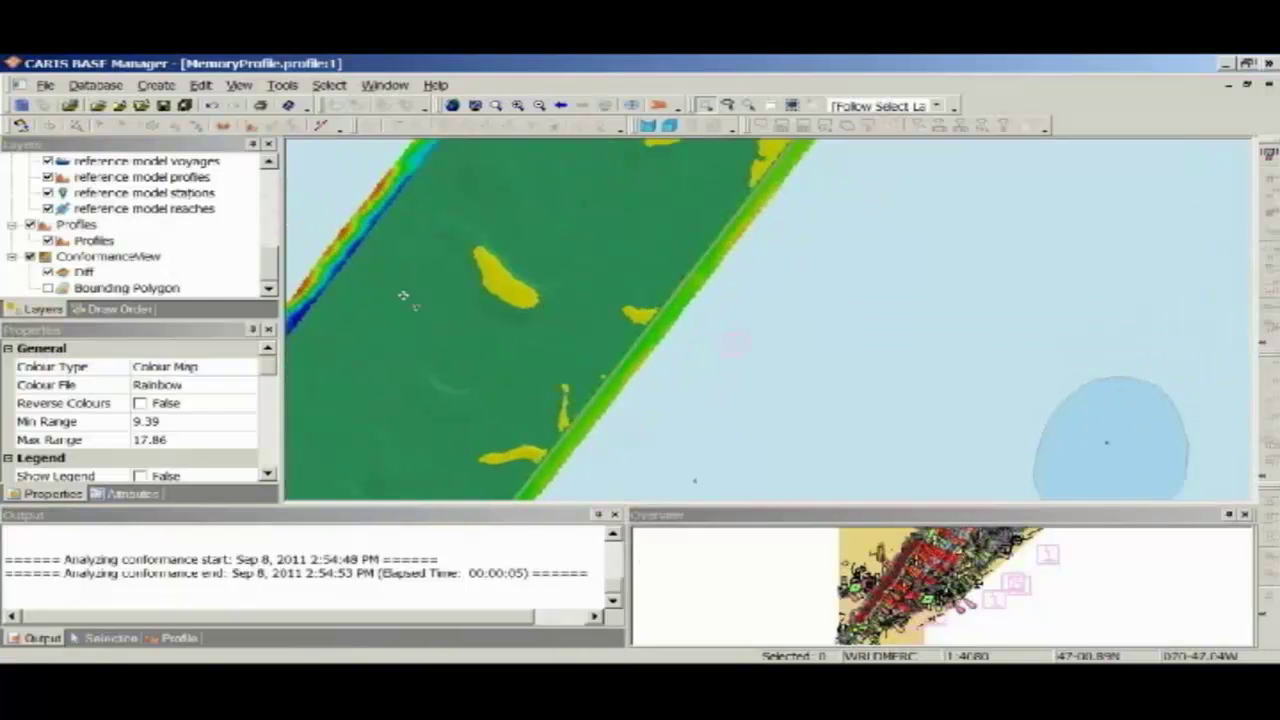
mouse_move(449, 320)
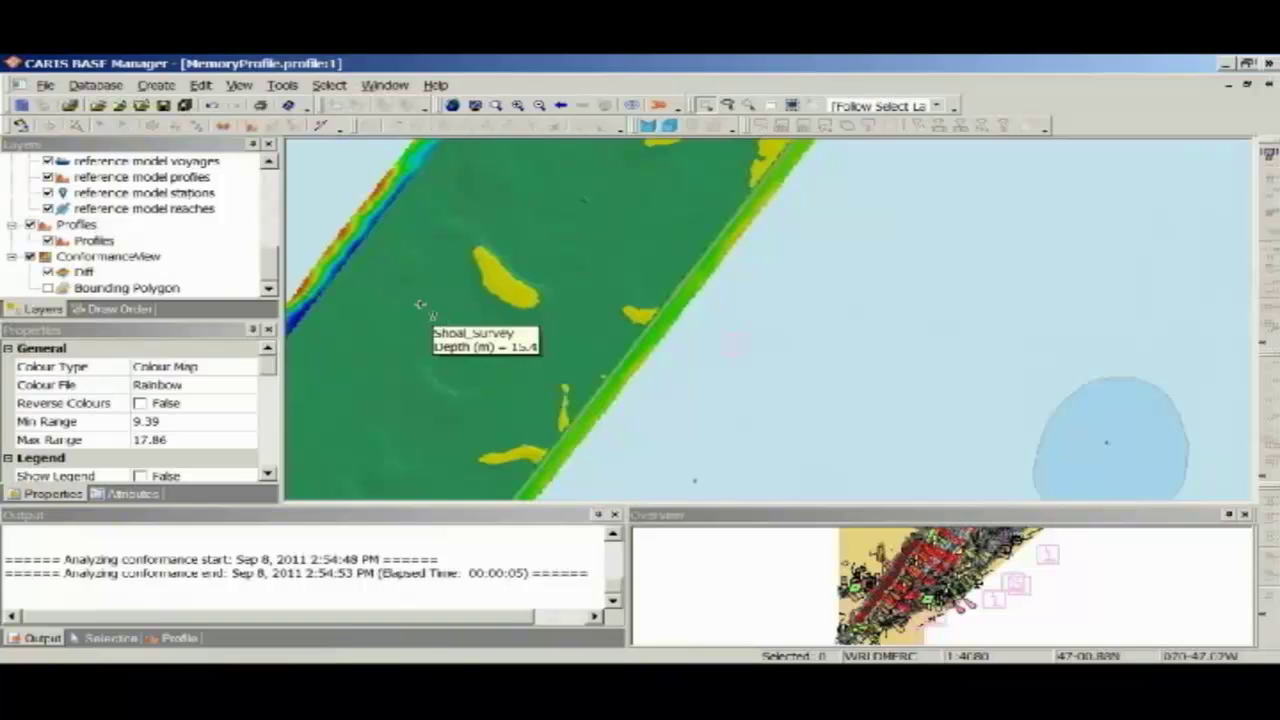
click(84, 272)
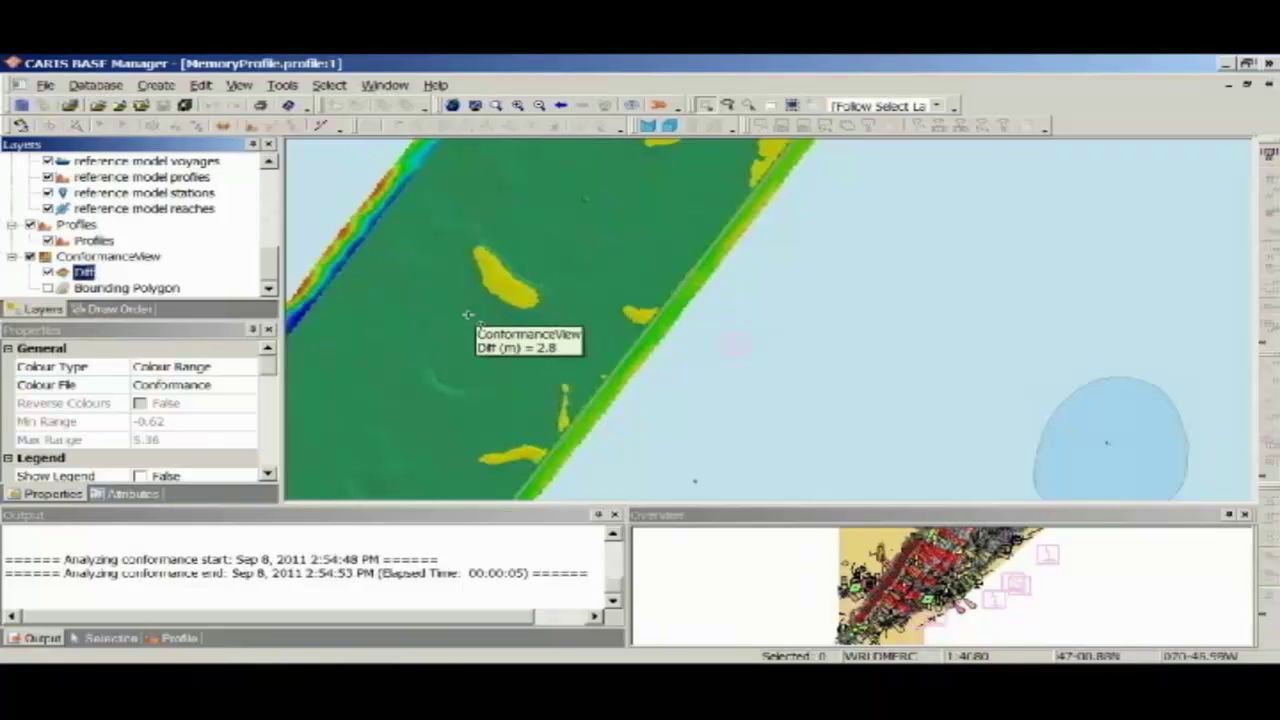
drag(449, 371, 493, 333)
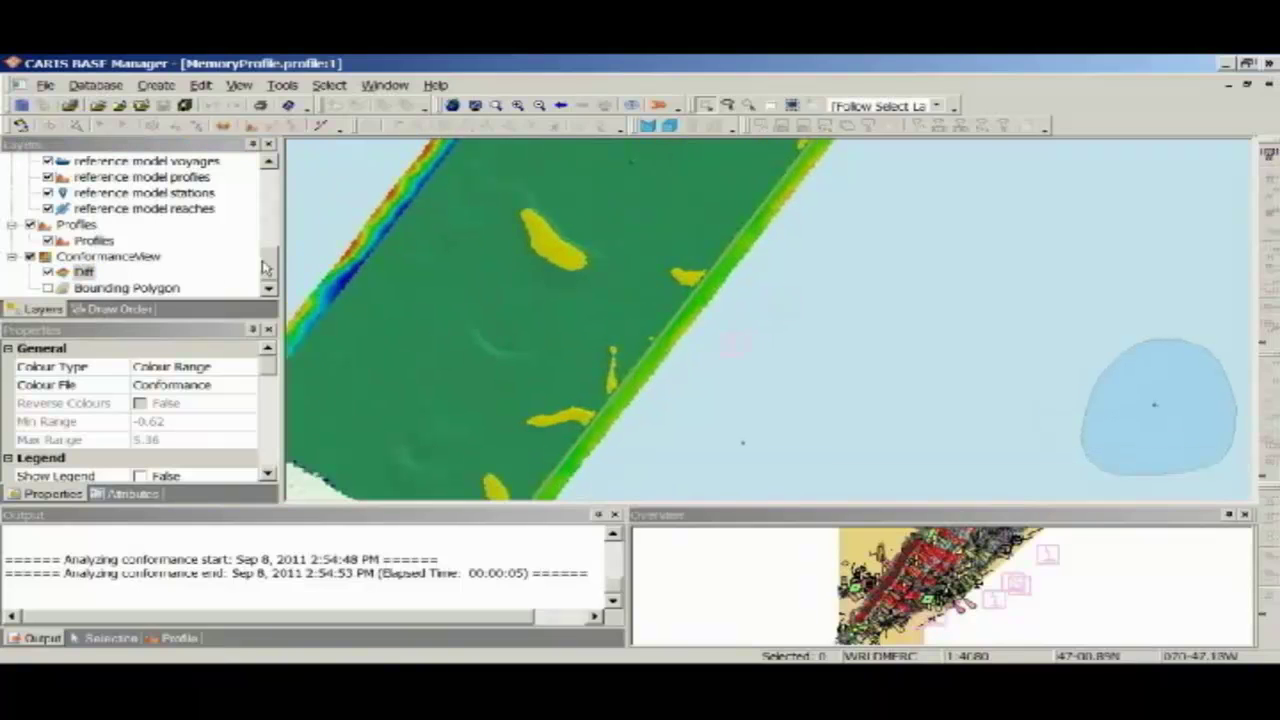
mouse_move(466, 348)
mouse_move(556, 250)
drag(558, 253, 483, 403)
scroll(668, 249, down, 3)
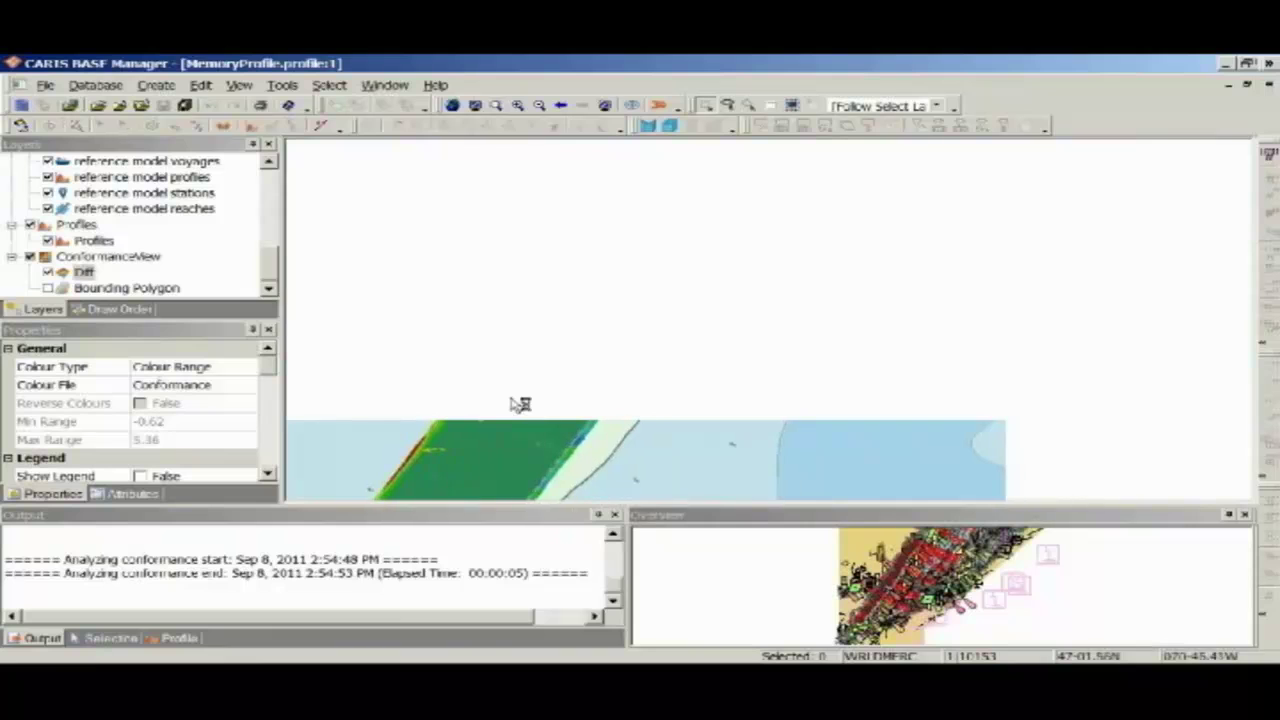
scroll(634, 235, up, 3)
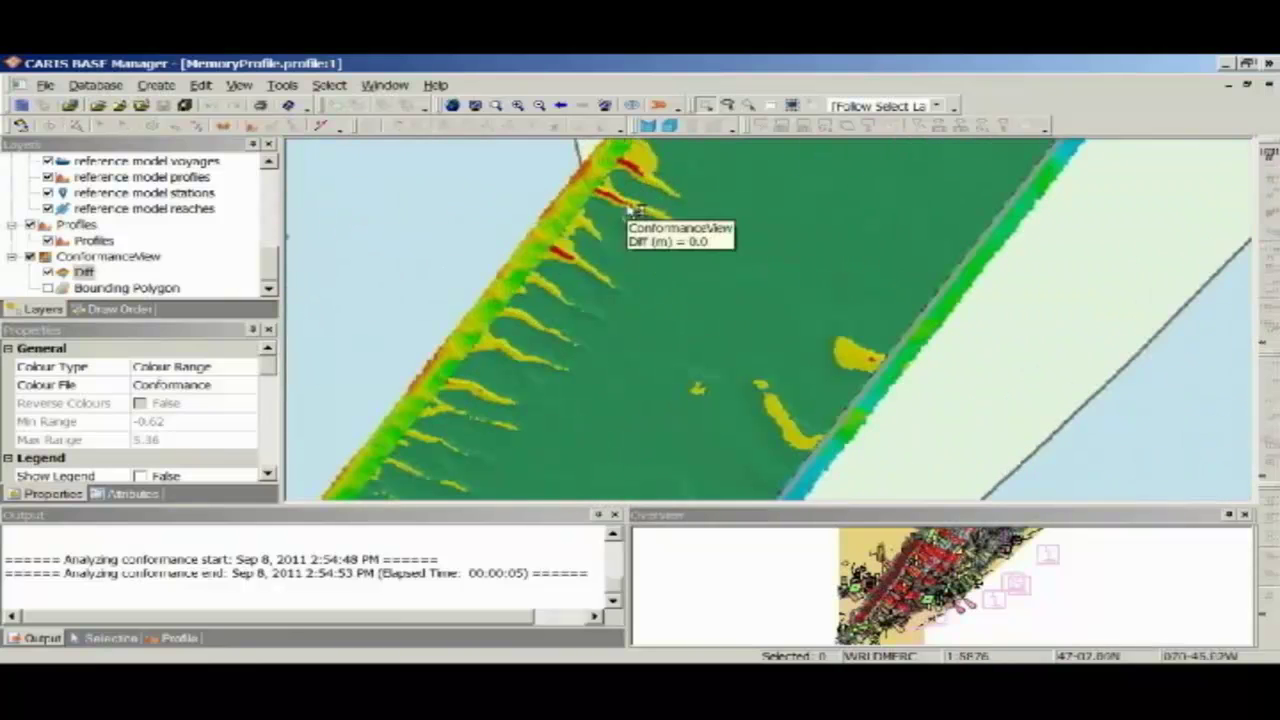
scroll(600, 330, down, 6)
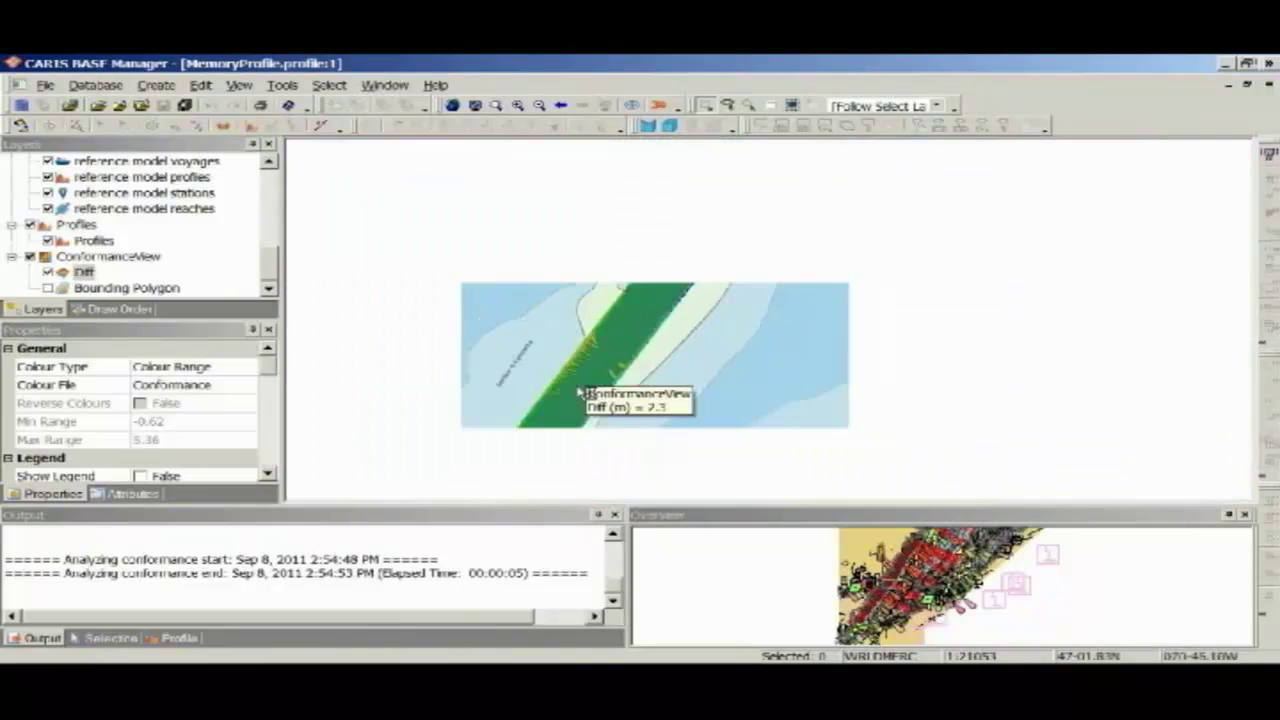
scroll(272, 258, up, 2)
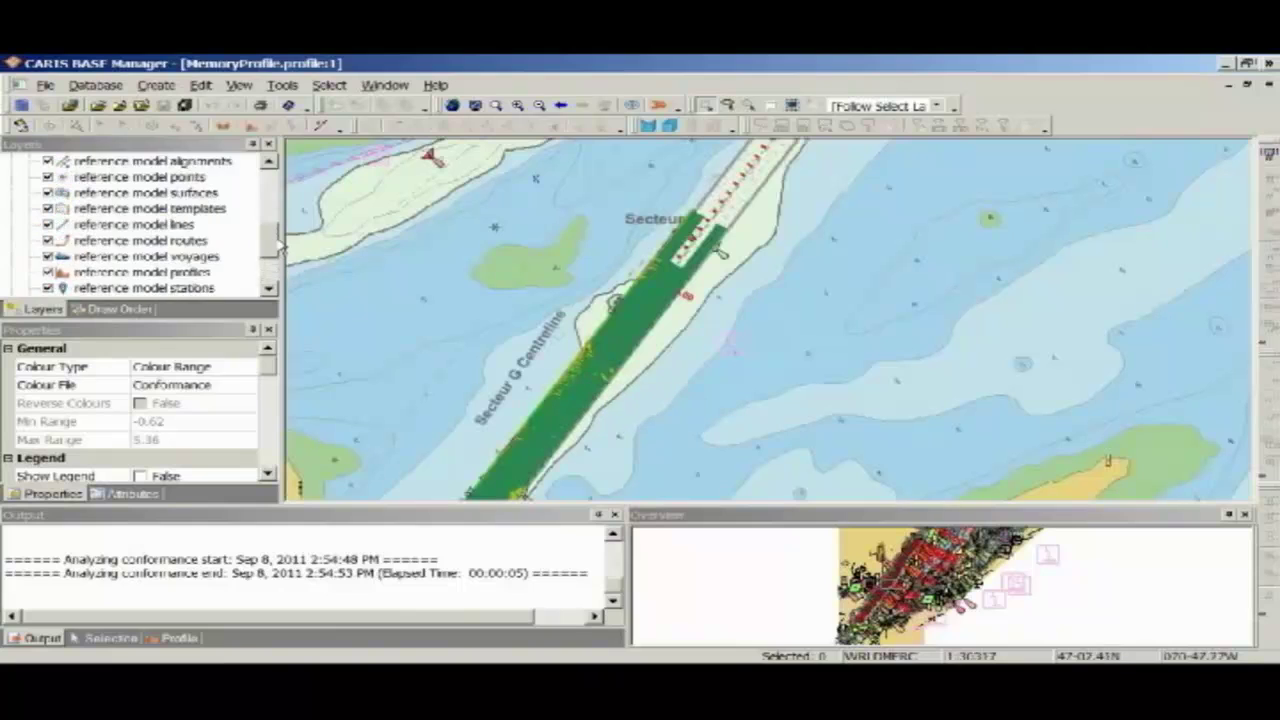
scroll(272, 258, down, 2)
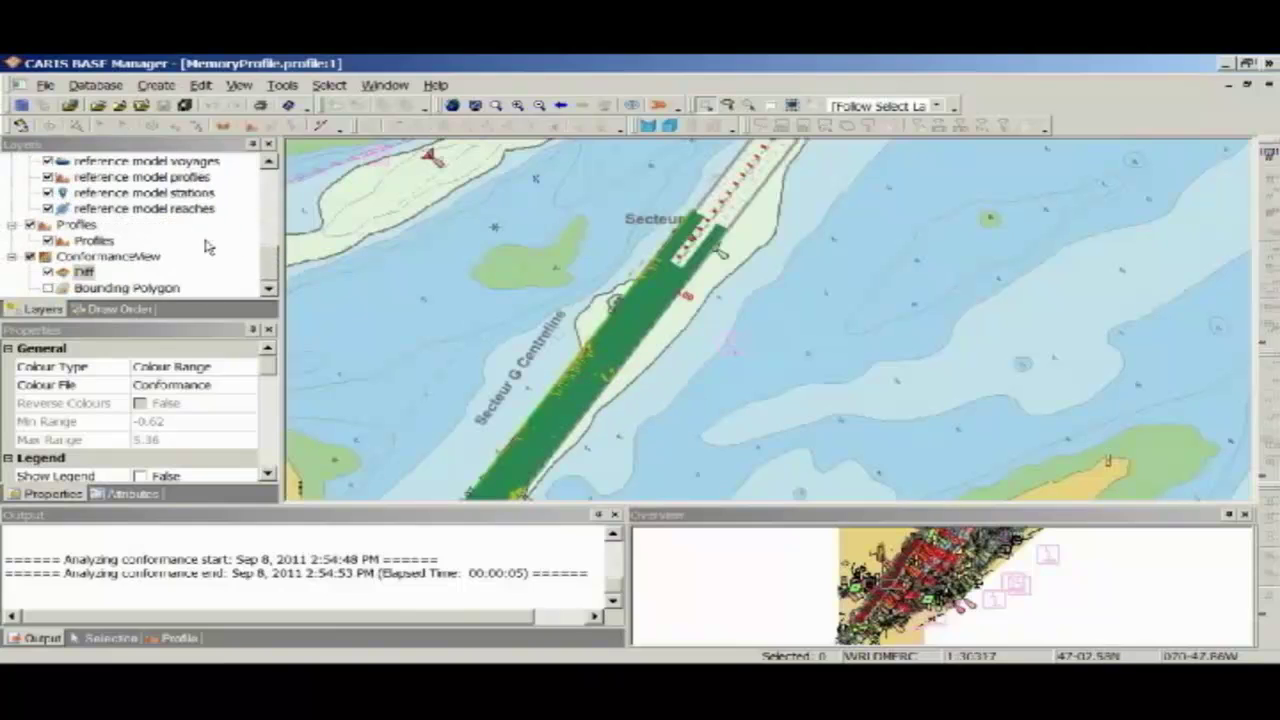
Open ConformanceView.tif from the EA Demo folder onto the channel chart
click(45, 85)
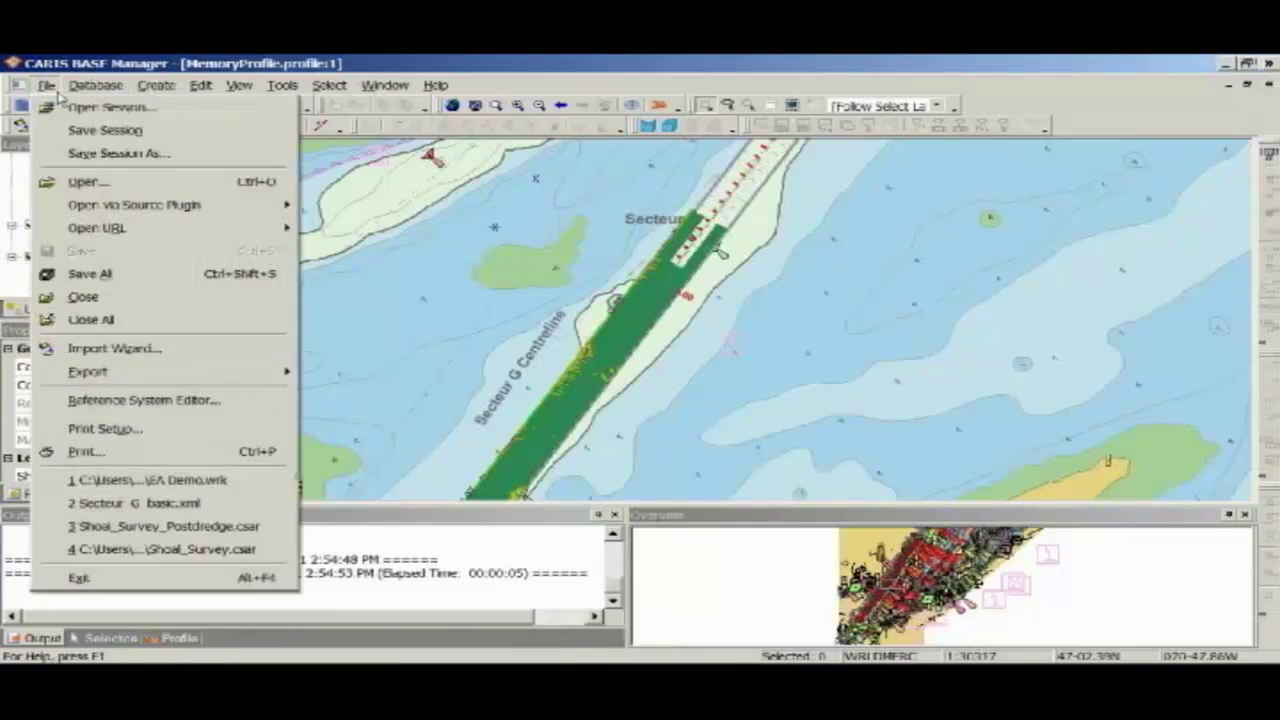
click(113, 181)
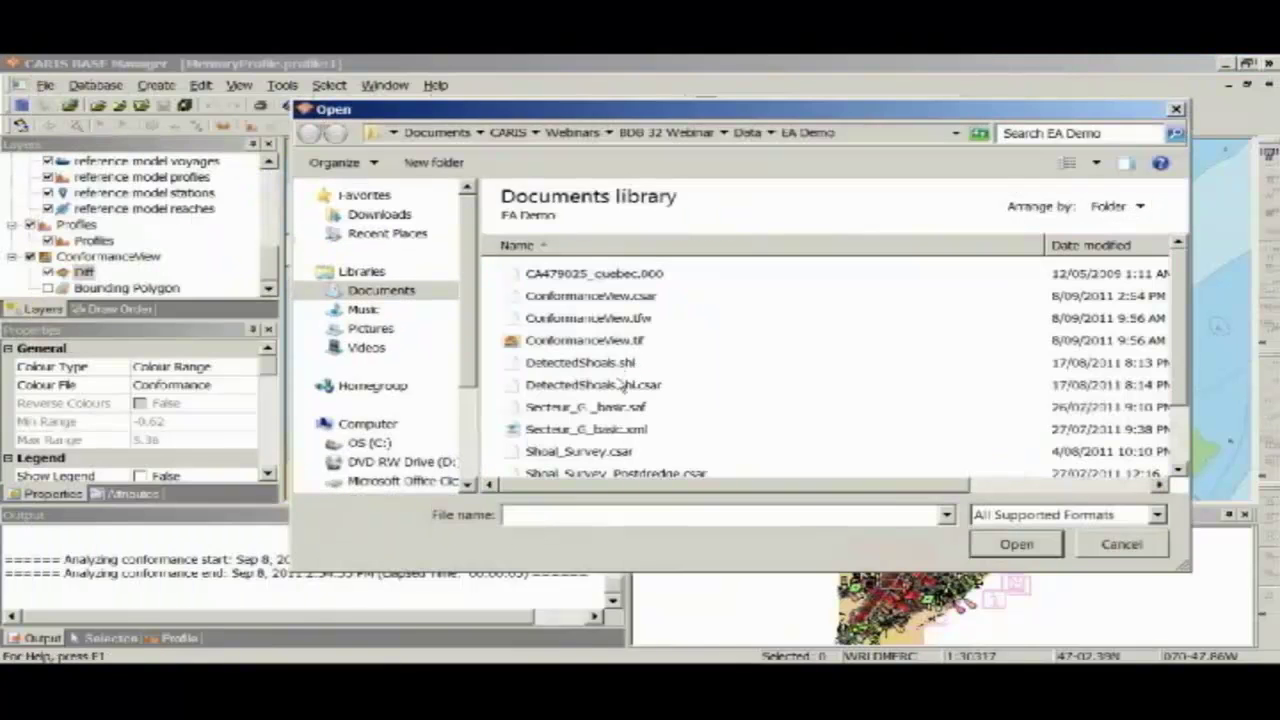
double_click(620, 339)
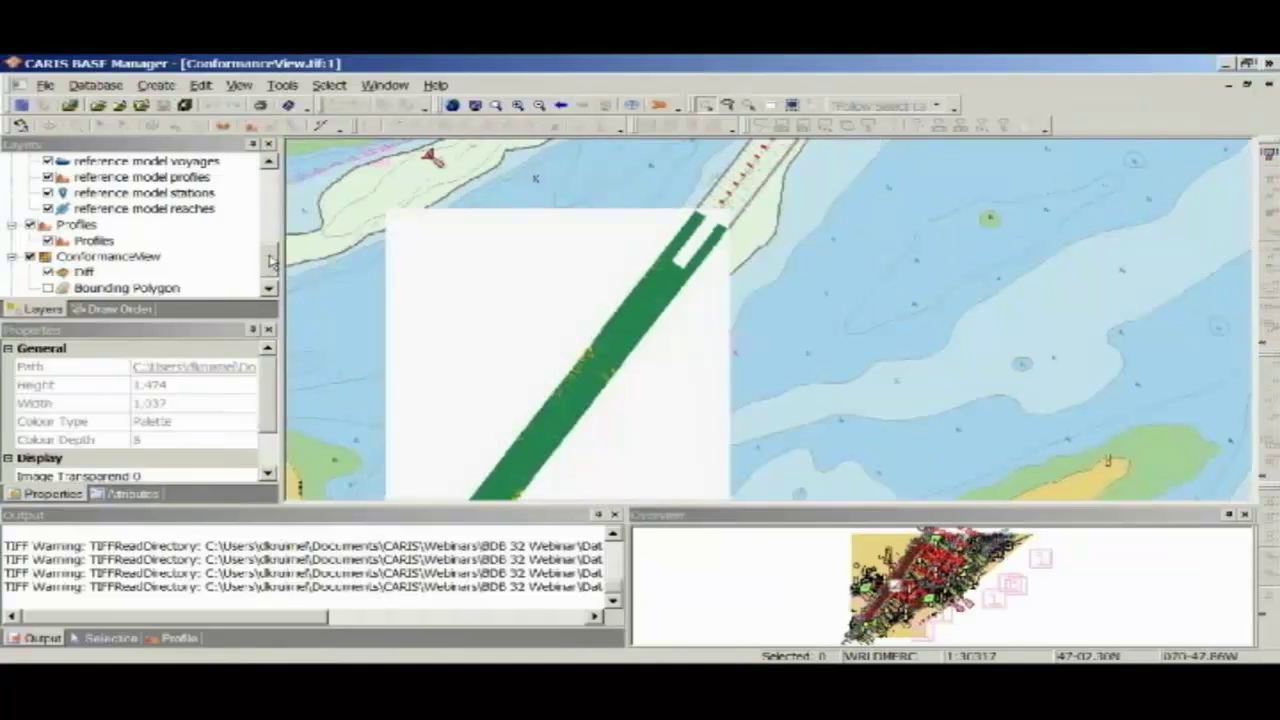
drag(271, 262, 280, 175)
Open a 3D view and drape the ConformanceView image over the Shoal_Survey Depth surface
click(659, 104)
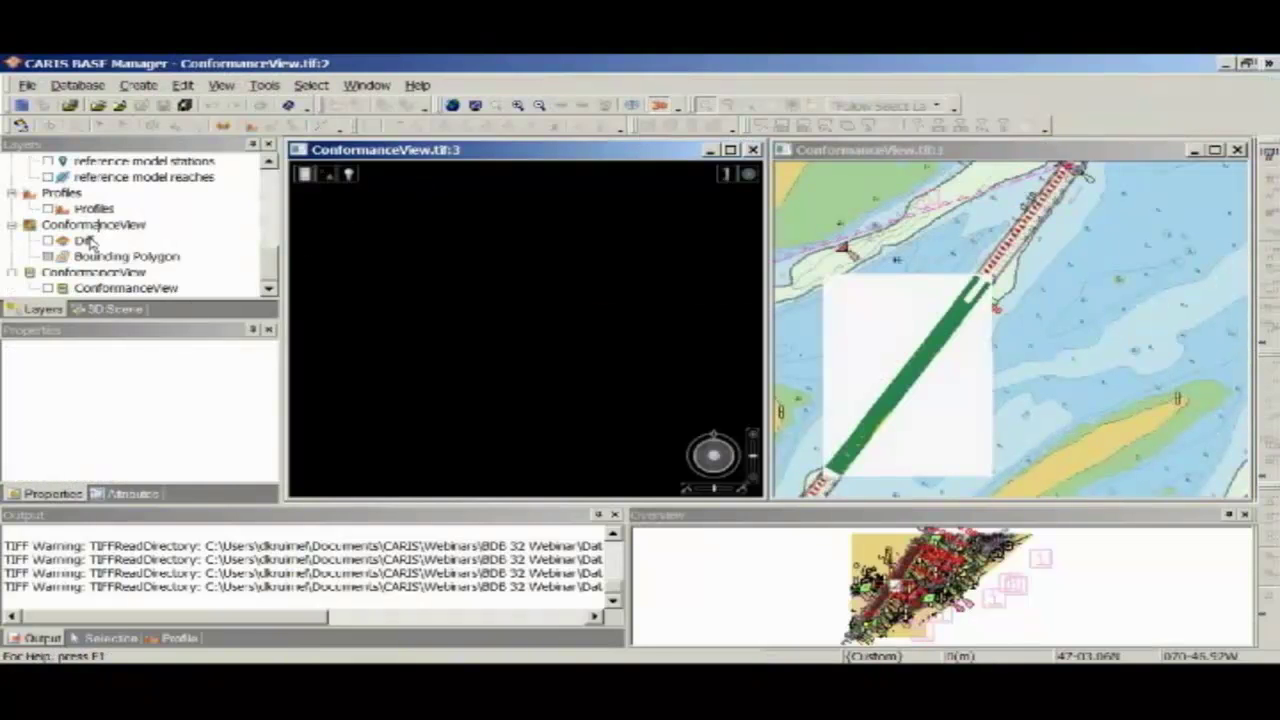
drag(278, 265, 224, 204)
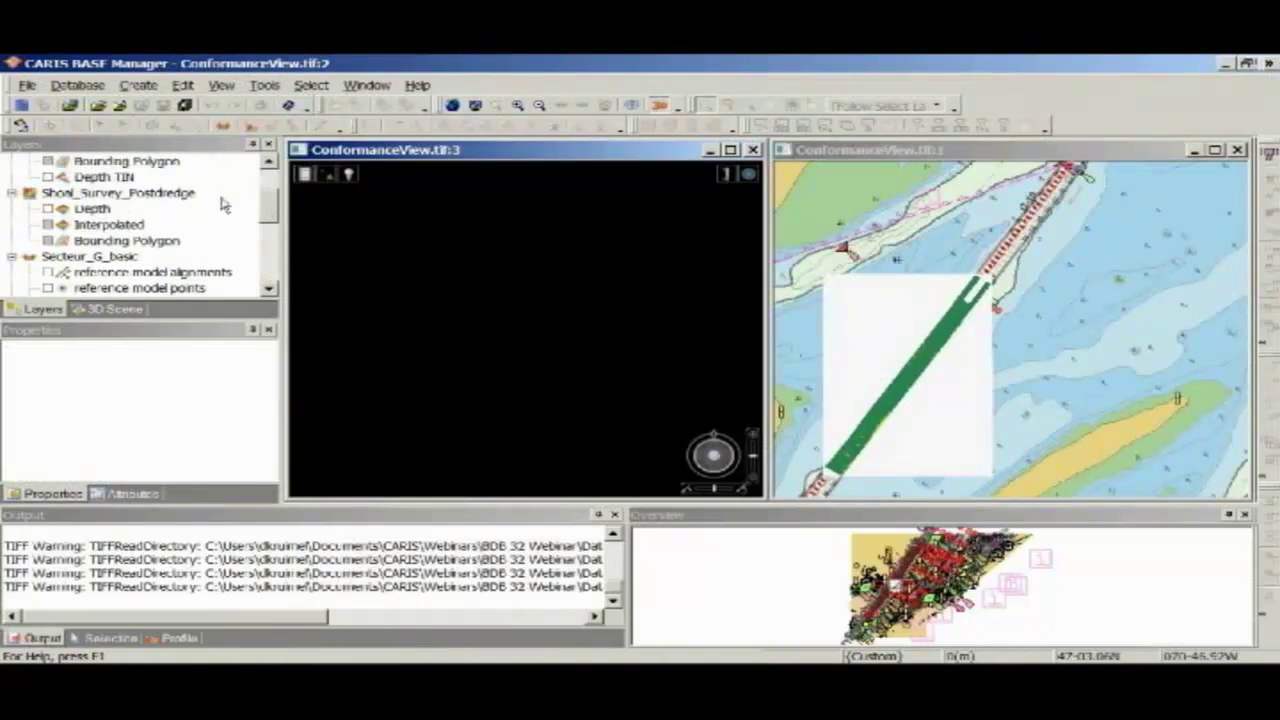
scroll(270, 204, up, 2)
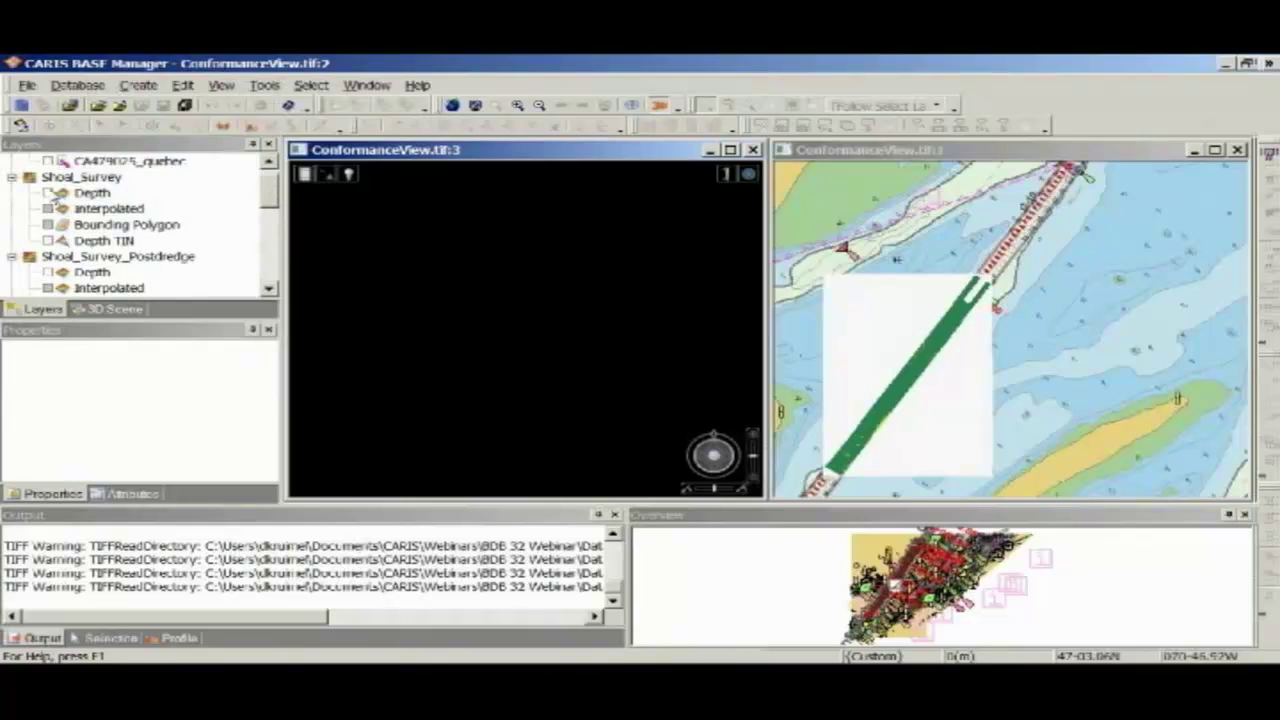
click(50, 193)
right_click(92, 192)
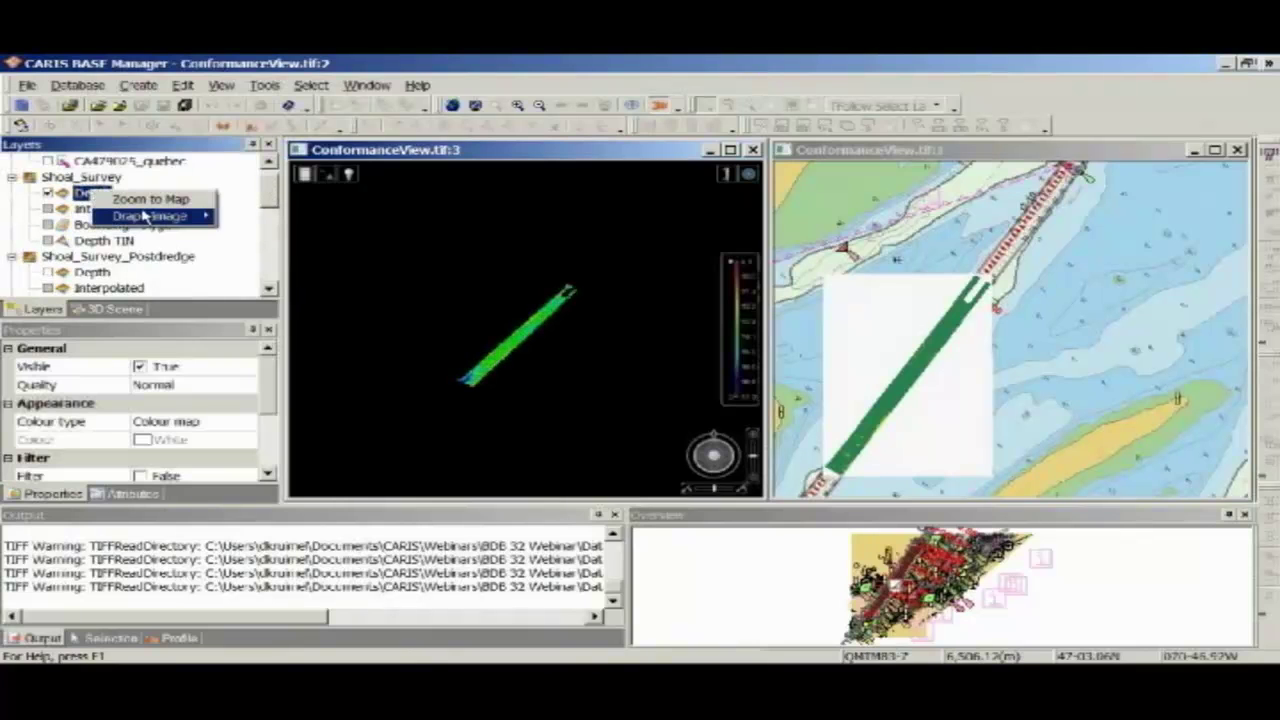
mouse_move(145, 216)
click(250, 216)
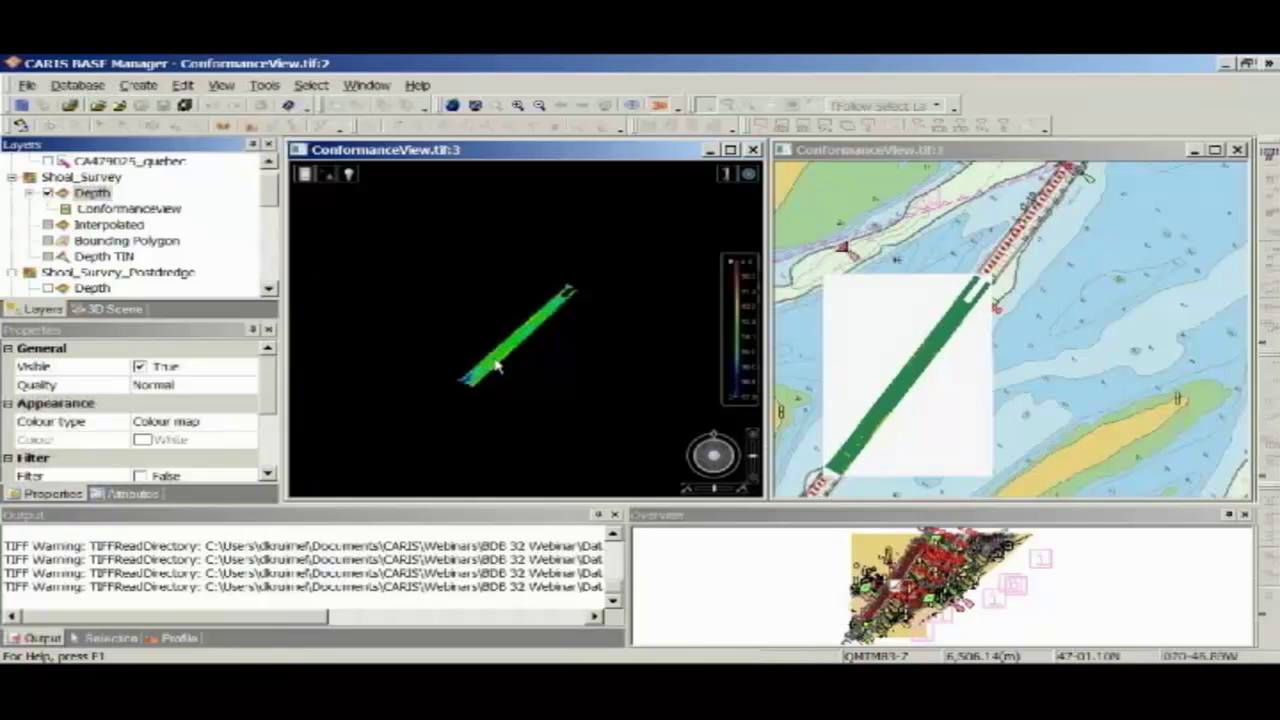
Zoom and tilt the 3D scene into perspective and adjust its vertical scaling
scroll(492, 366, up, 1)
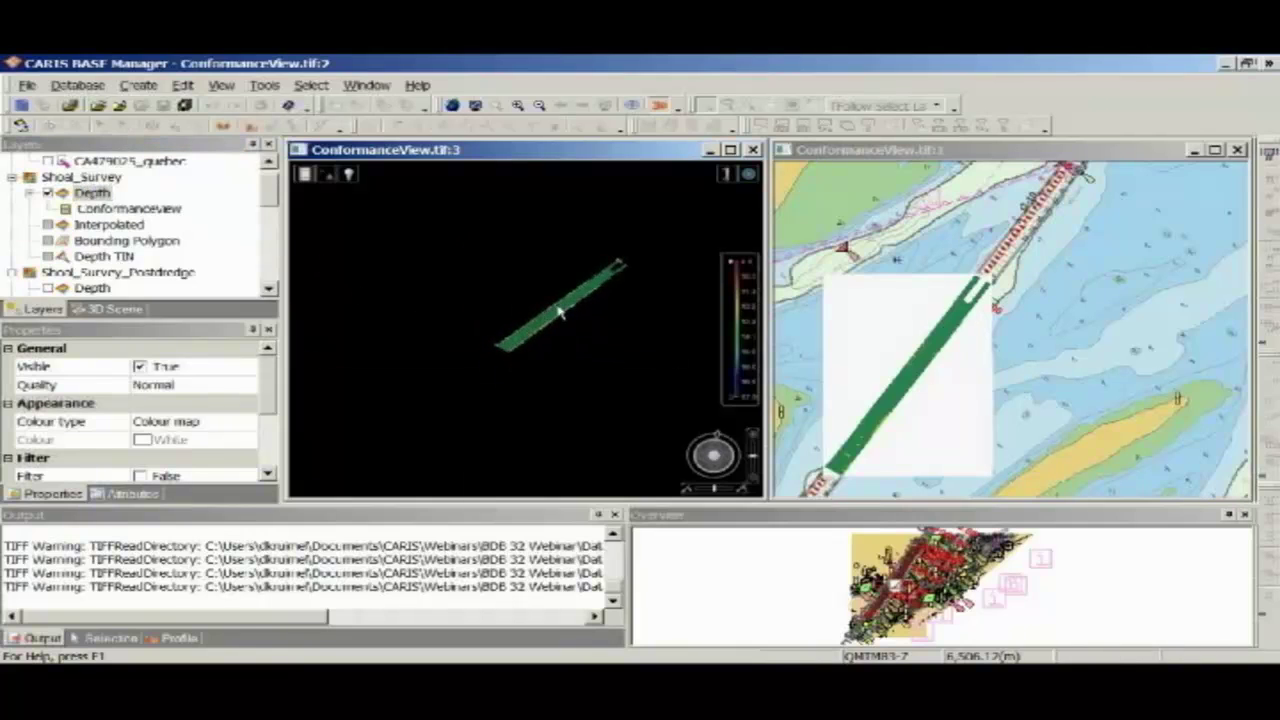
scroll(513, 347, up, 2)
scroll(515, 347, up, 2)
drag(503, 366, 552, 346)
scroll(543, 358, up, 4)
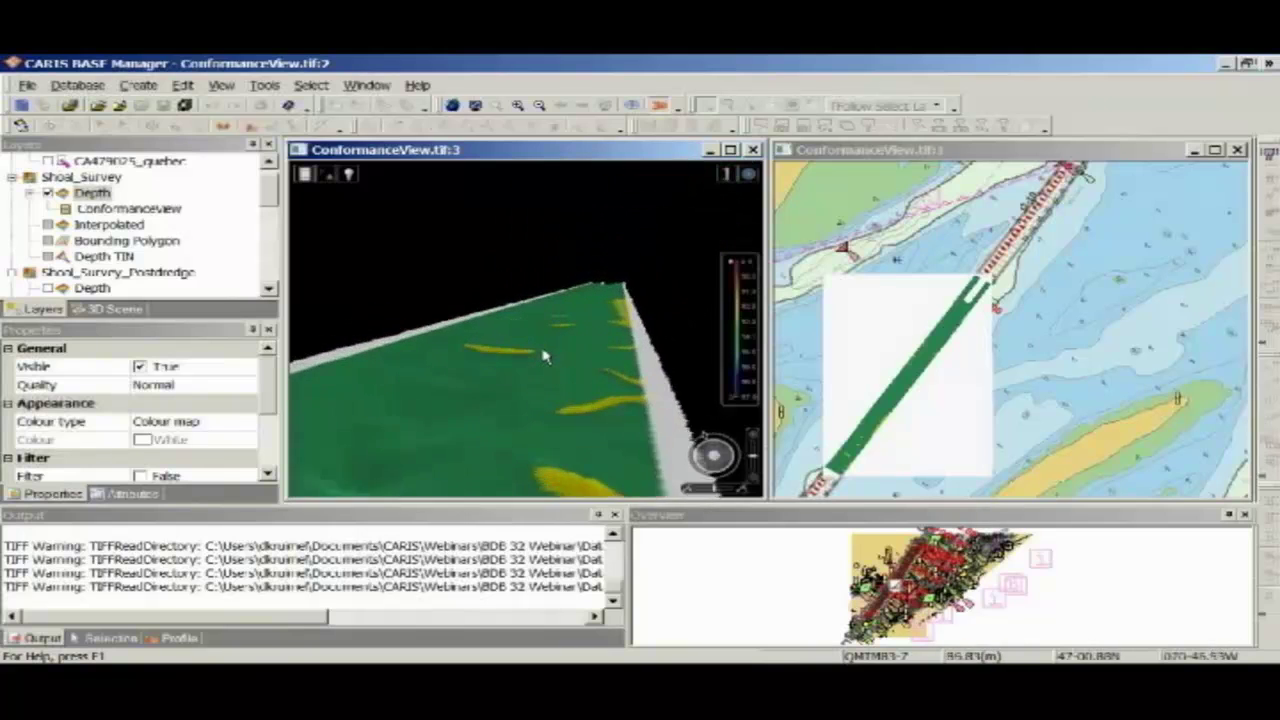
scroll(530, 348, down, 3)
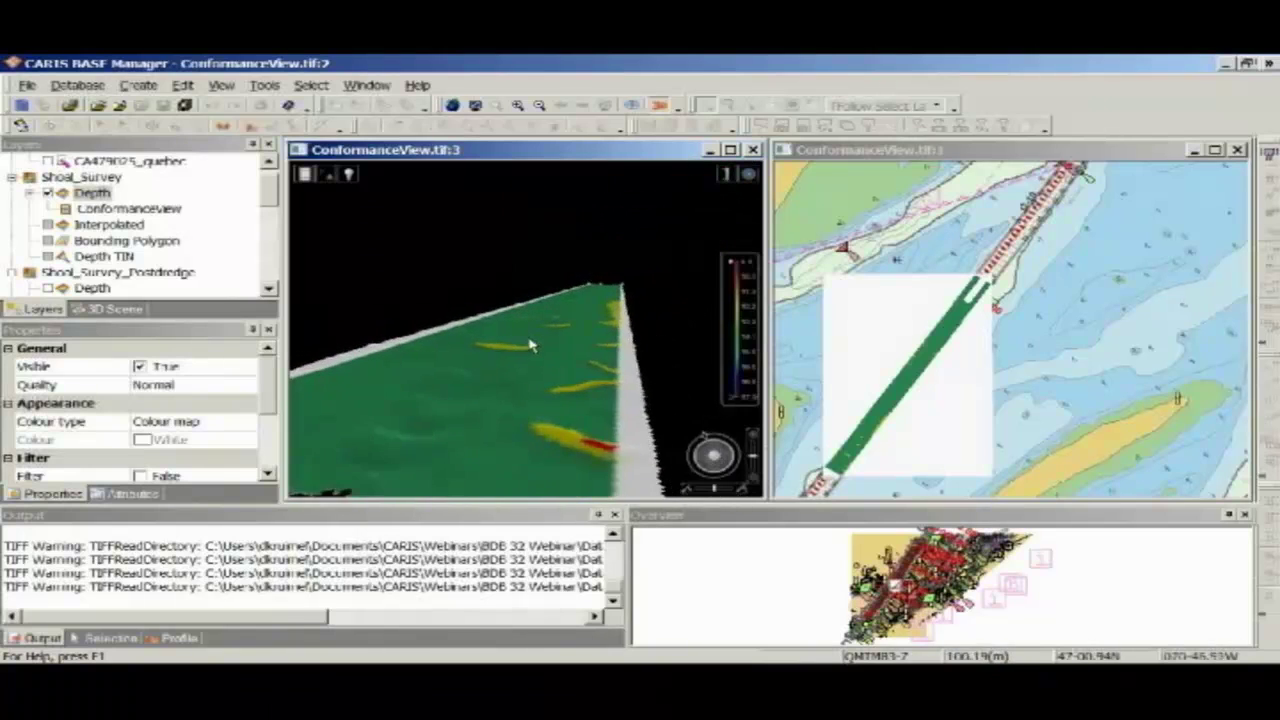
click(333, 177)
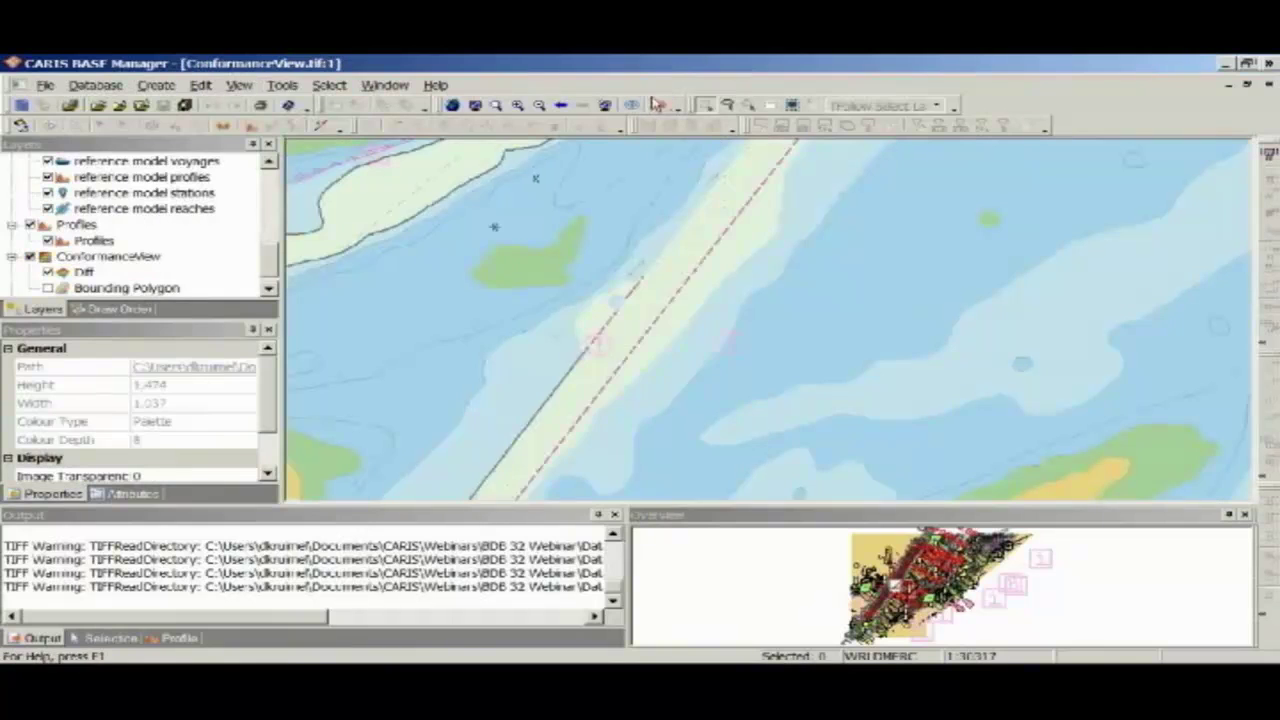
Return to the 2D chart, hide the Diff and Profiles layers, and select Shoal_Survey Depth
click(657, 104)
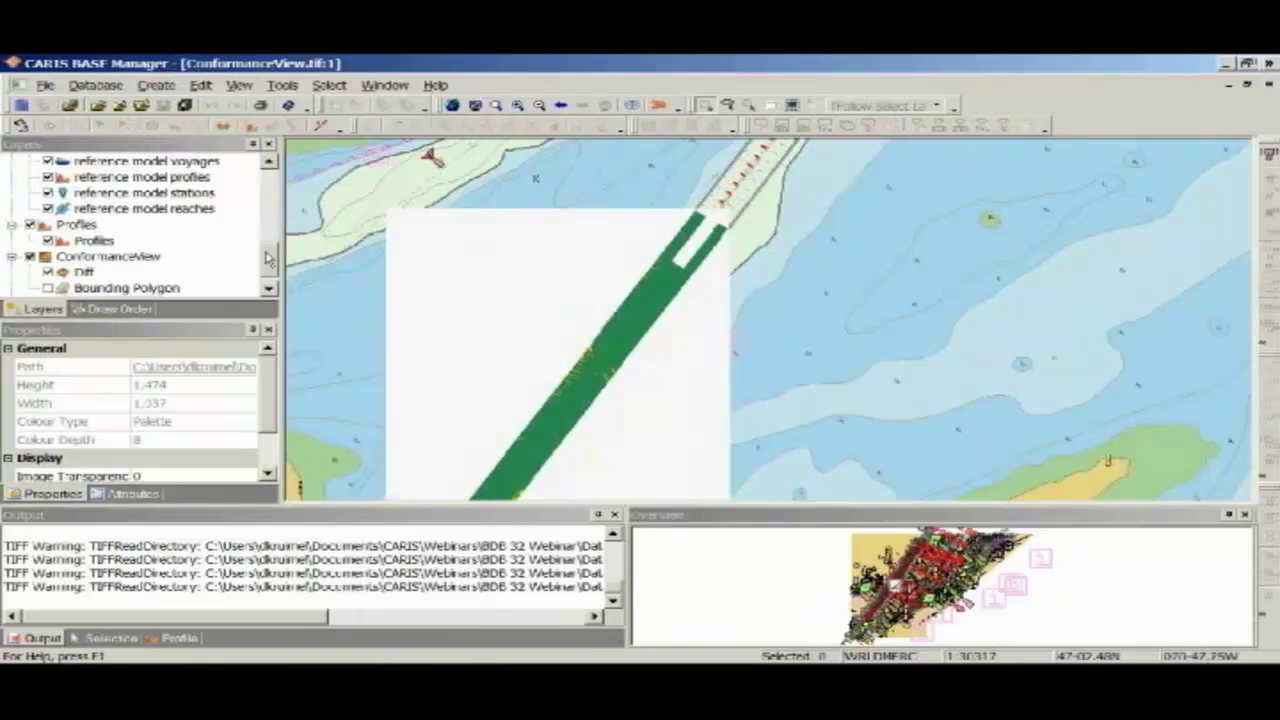
click(48, 256)
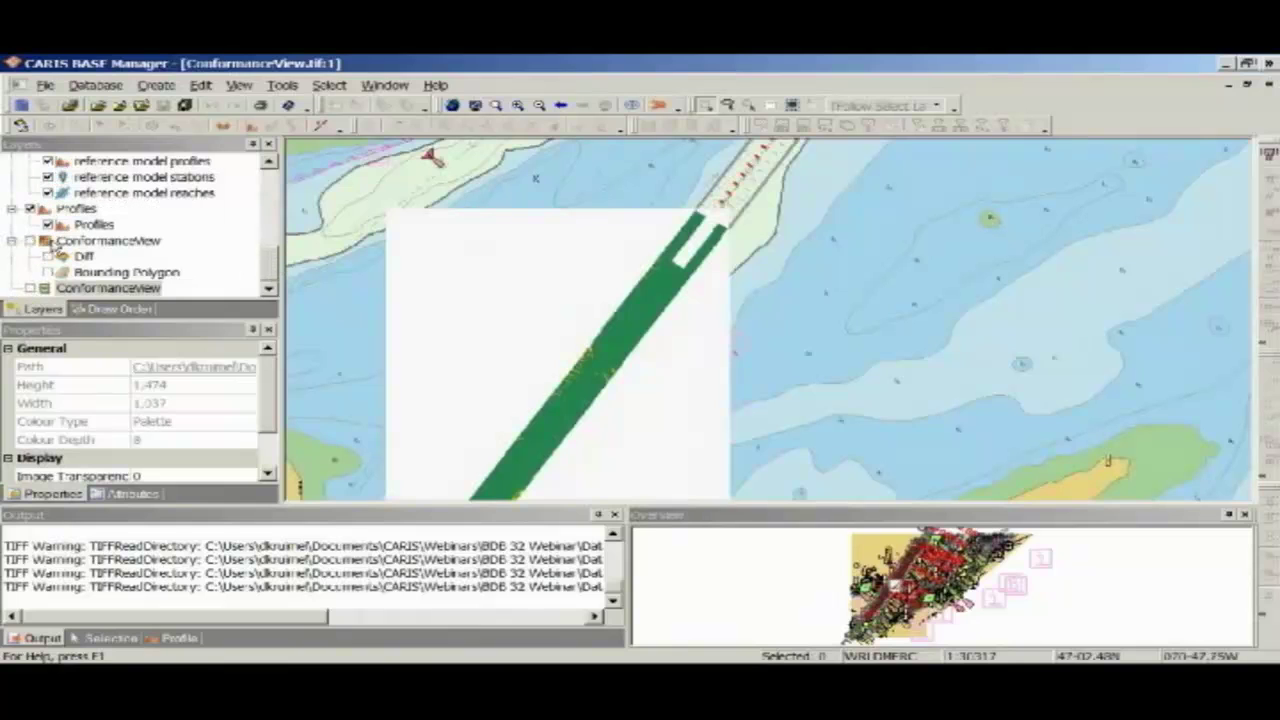
click(48, 224)
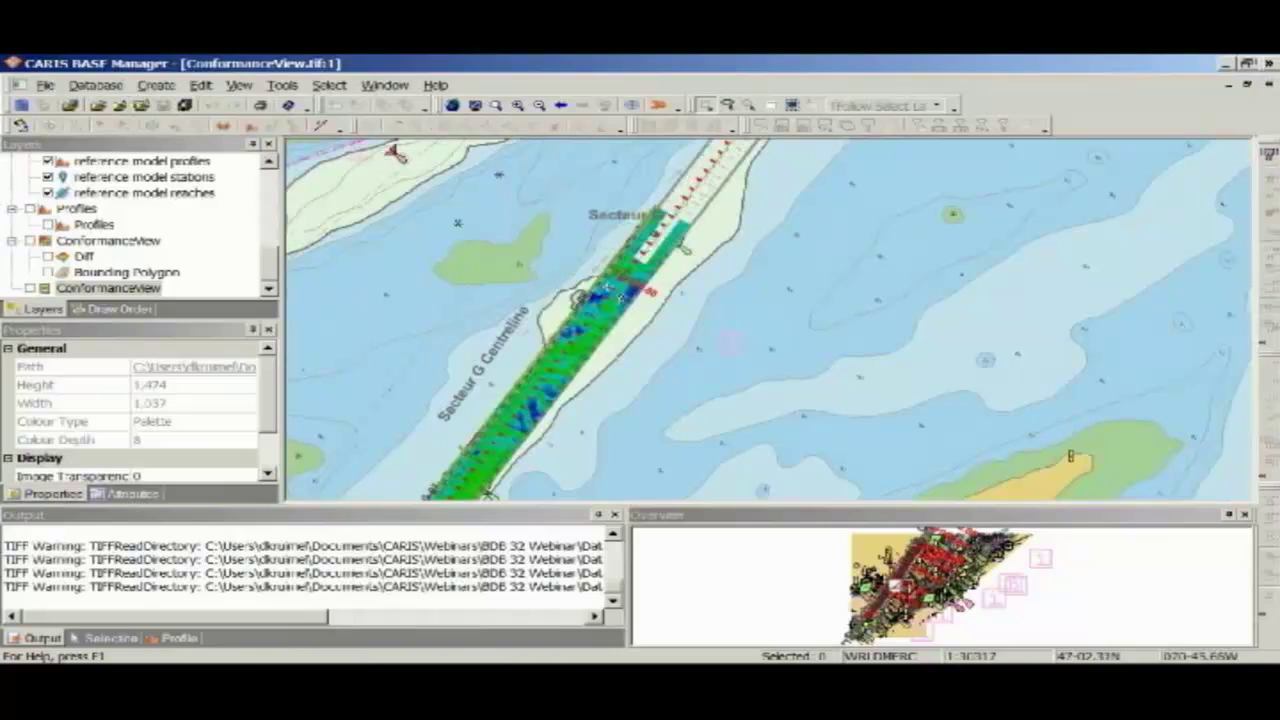
scroll(270, 272, up, 5)
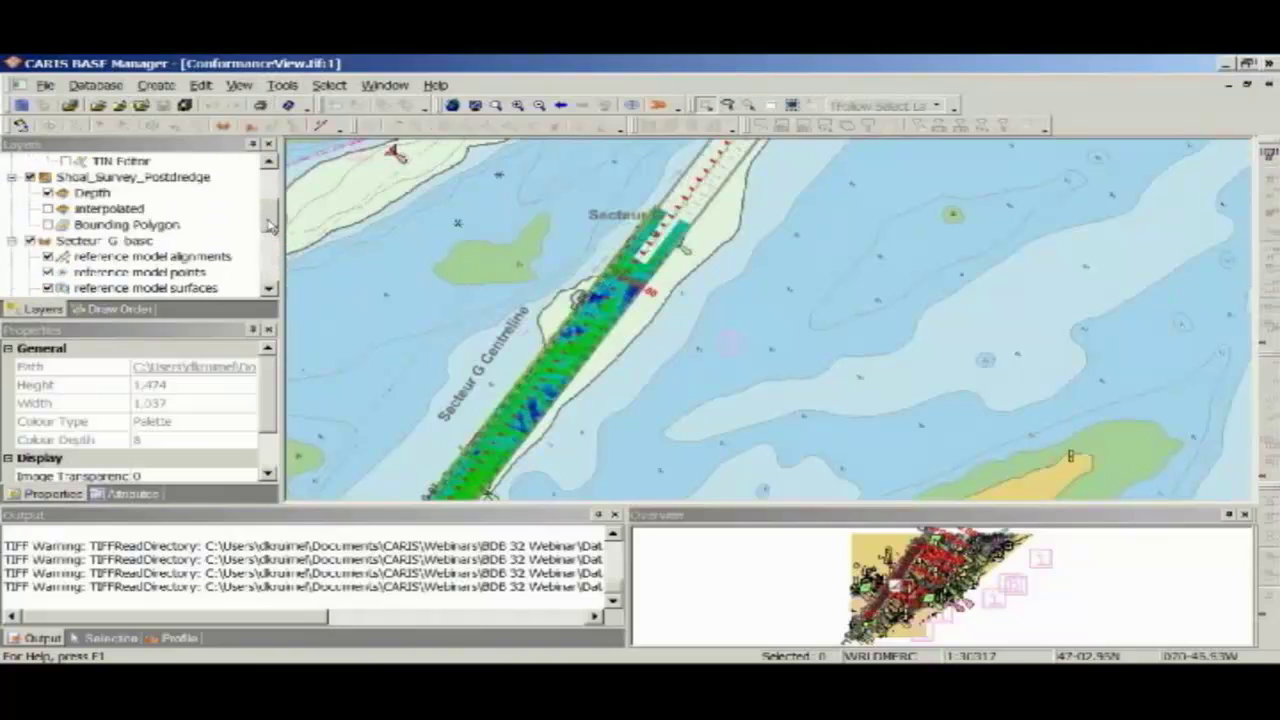
scroll(267, 204, up, 1)
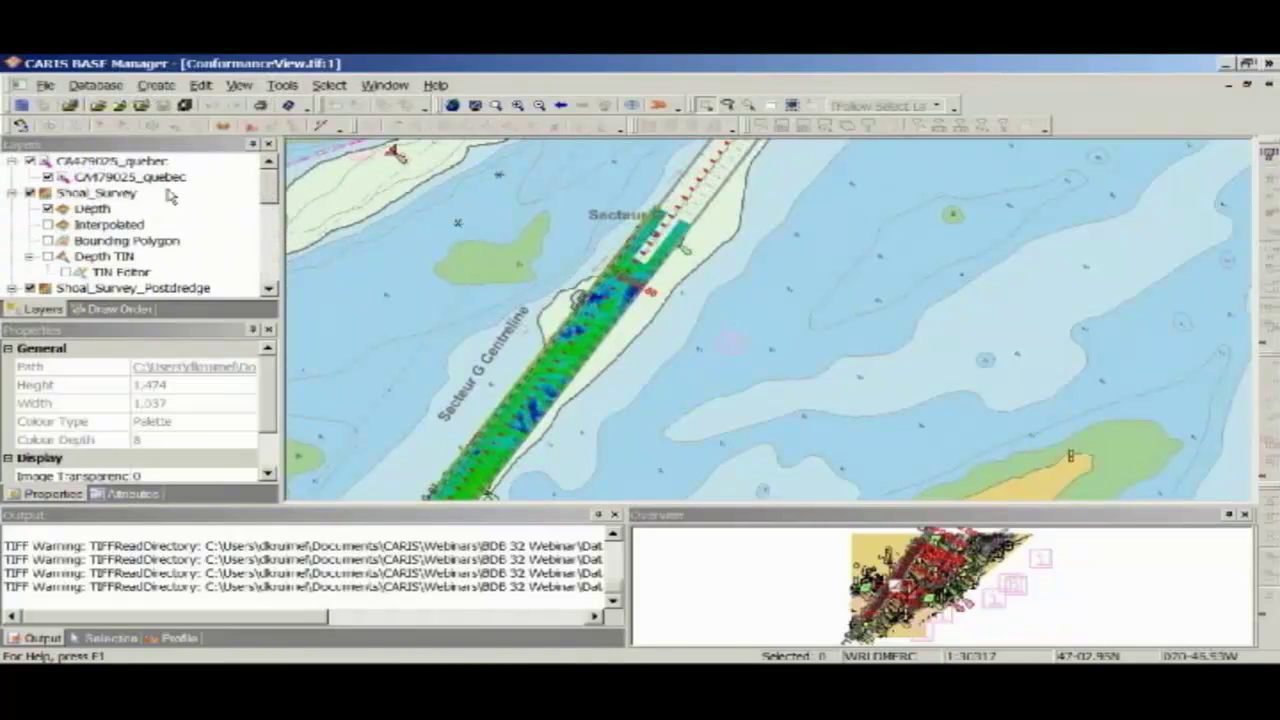
click(92, 209)
Set up Detect Shoals with Secteur G Catalogue, 20.00 m group areas and 0.20 m split boxes
click(283, 85)
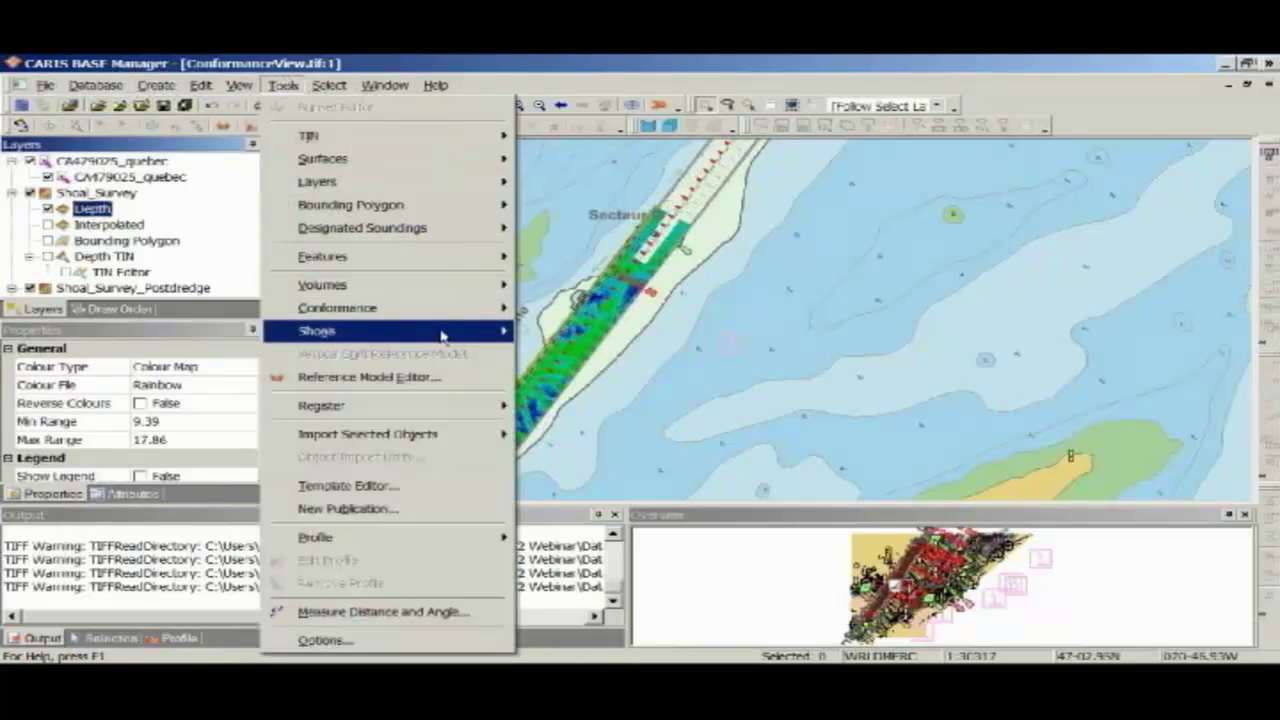
mouse_move(470, 331)
click(555, 334)
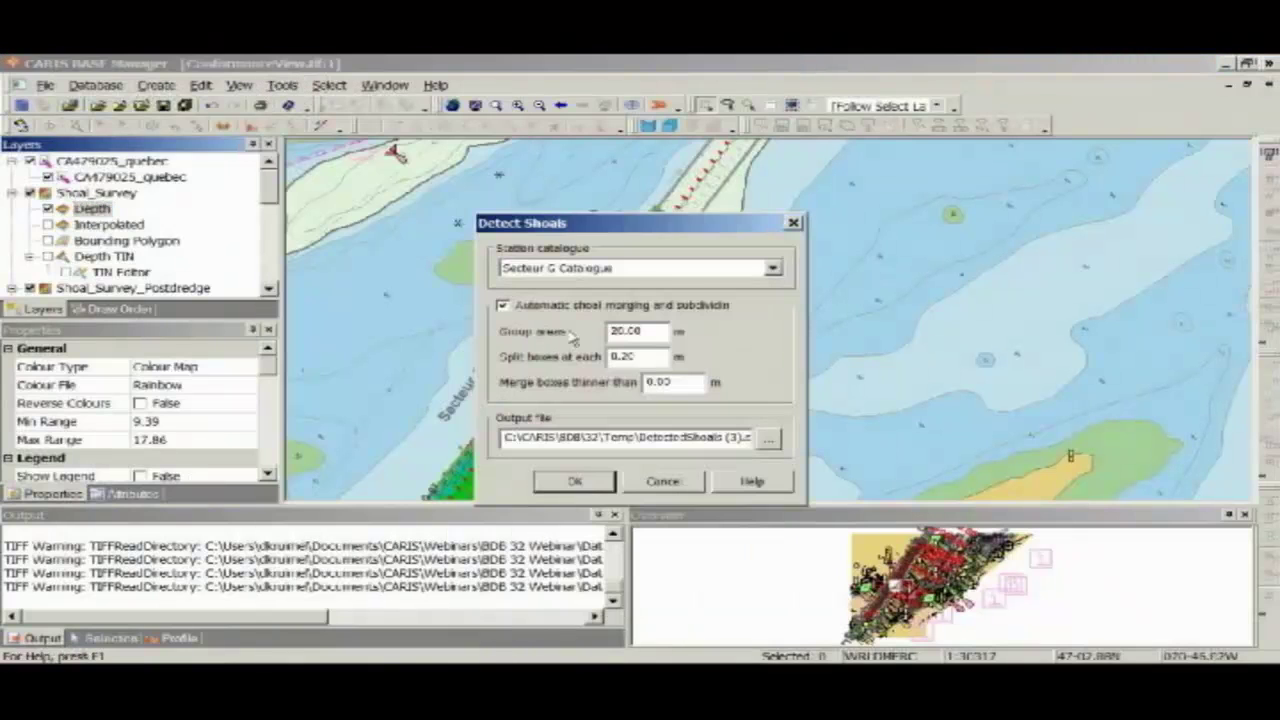
click(670, 270)
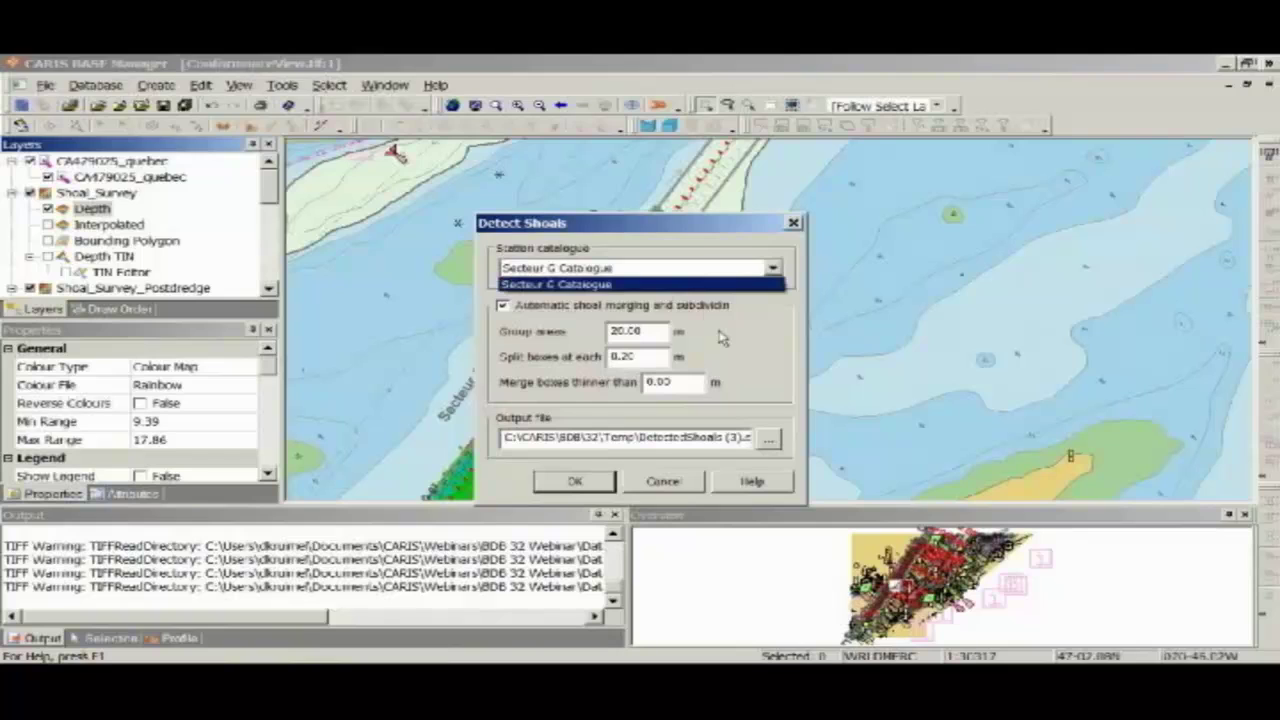
click(665, 360)
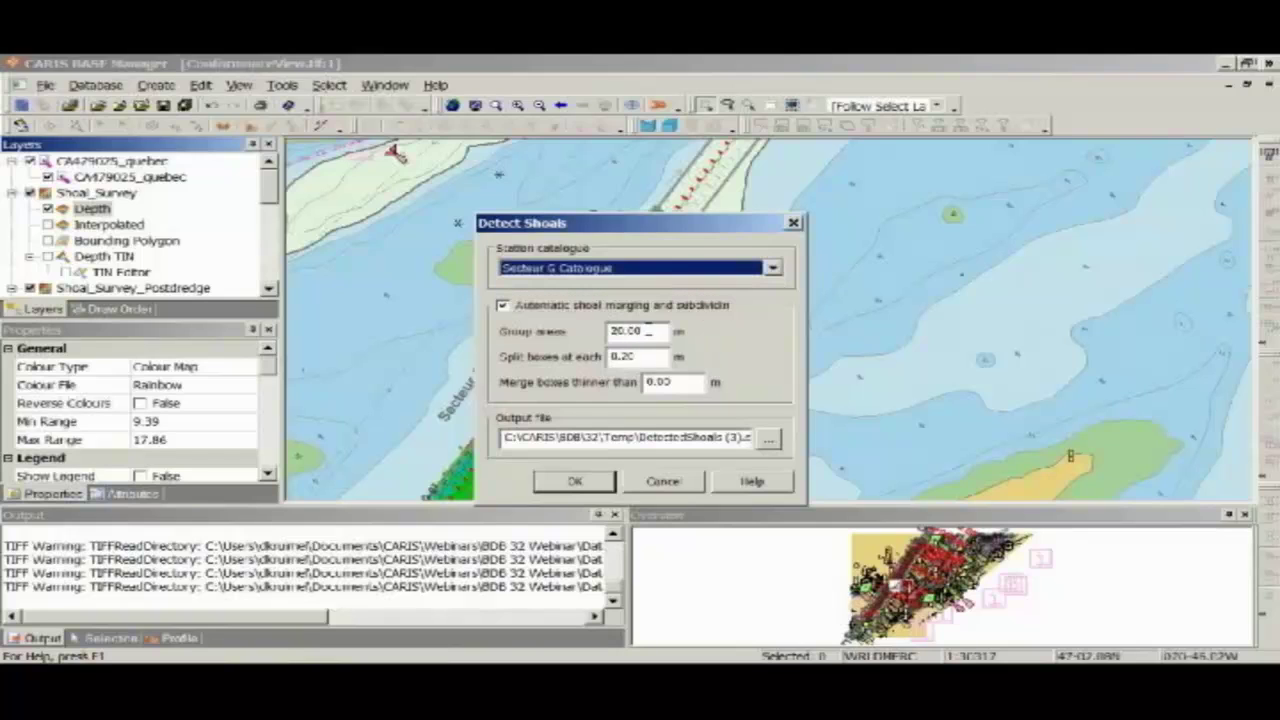
click(654, 356)
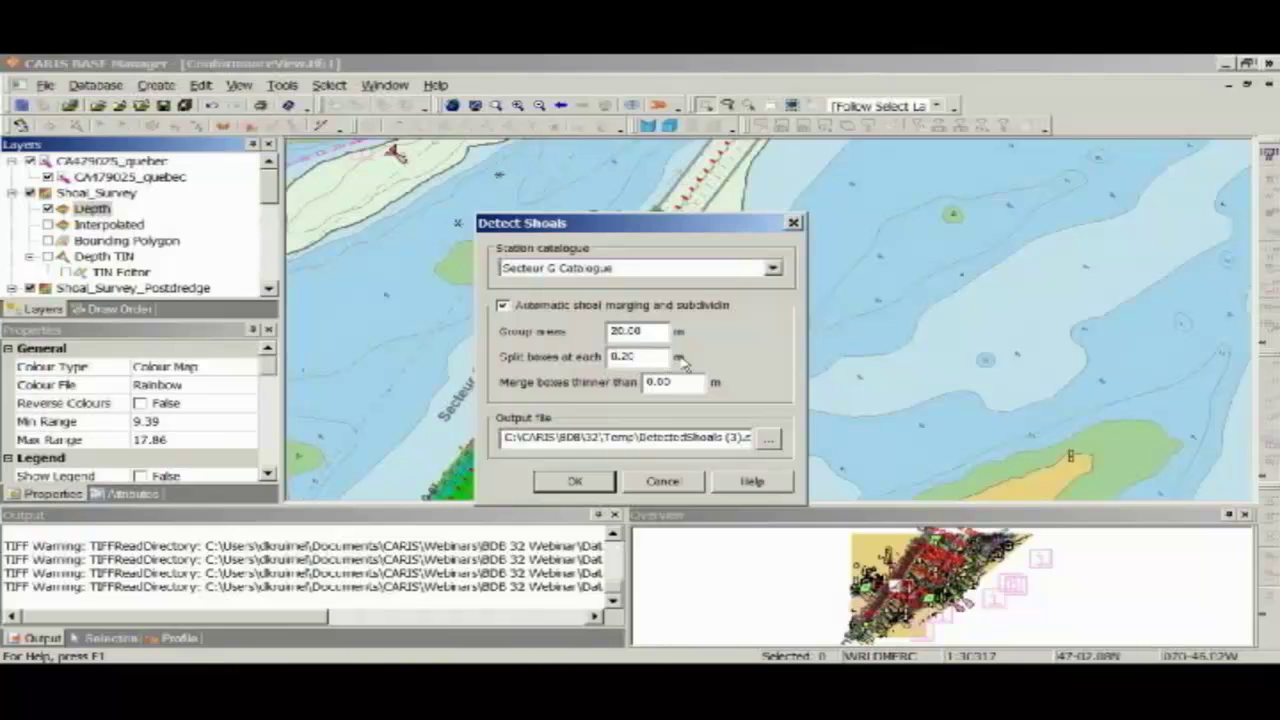
Load DetectedShoals.shl so its shoal boxes and areas outline the coloured depth surface
click(793, 224)
click(45, 85)
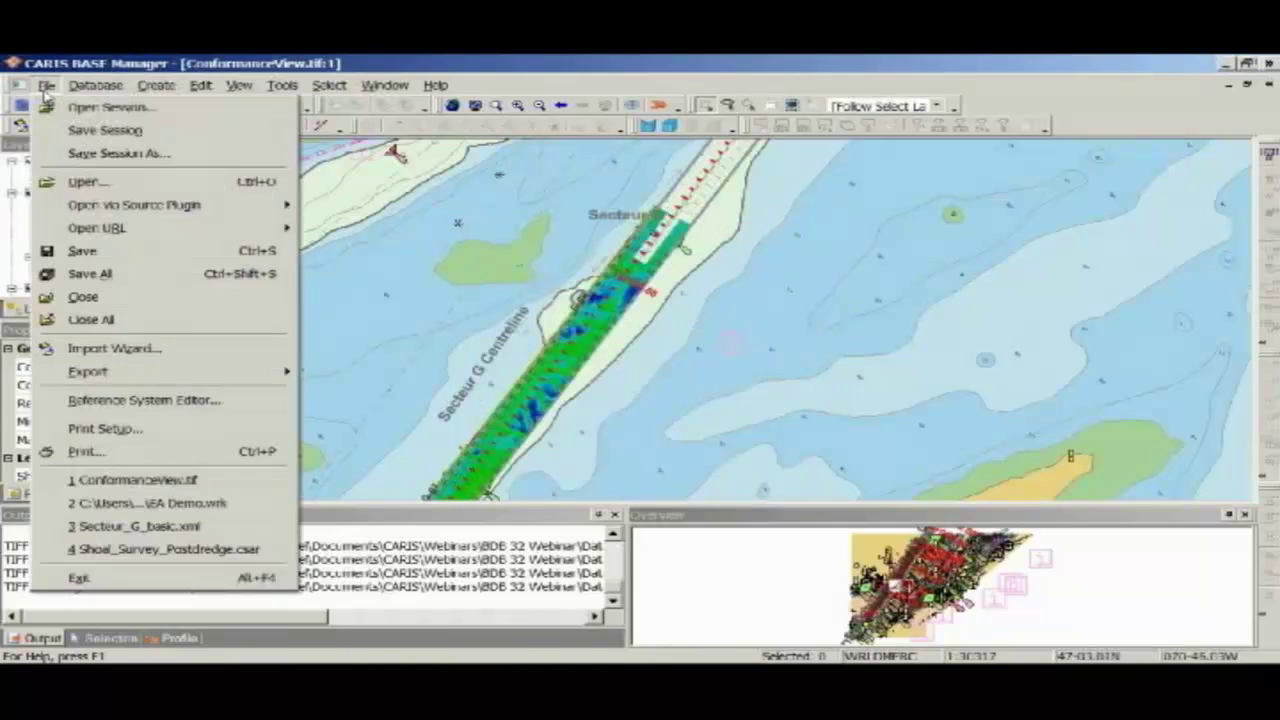
click(168, 190)
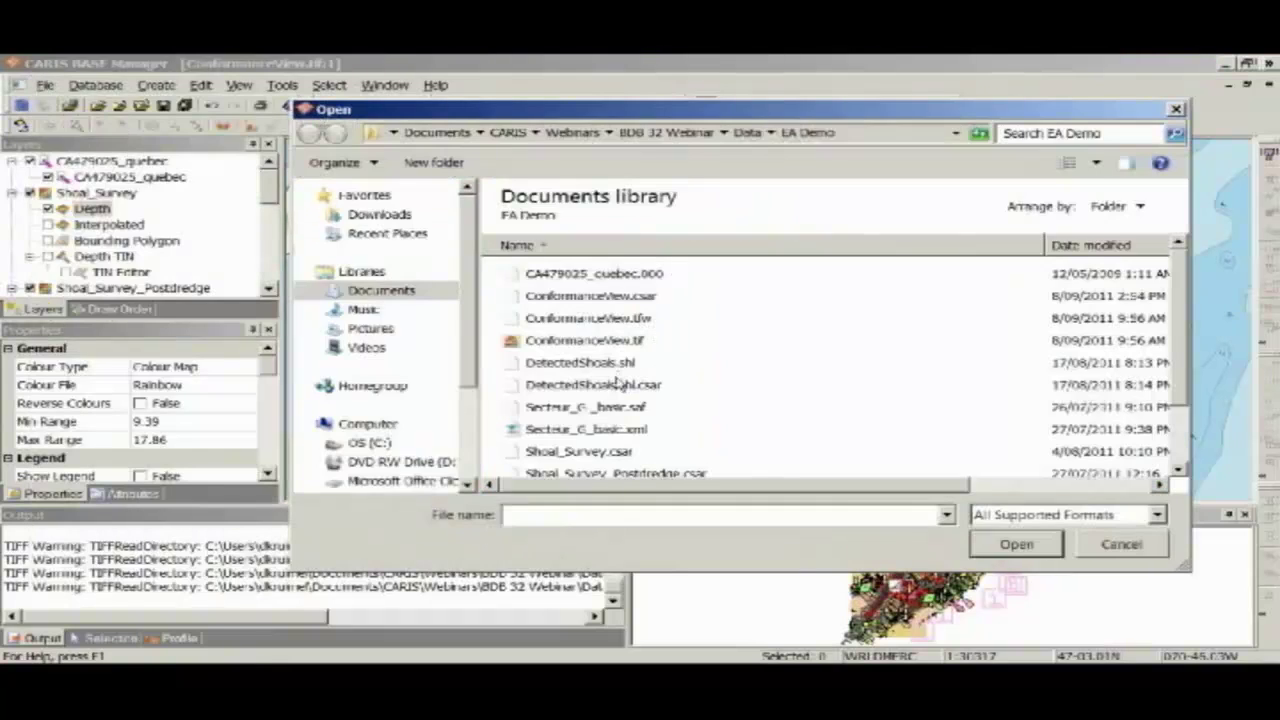
double_click(620, 363)
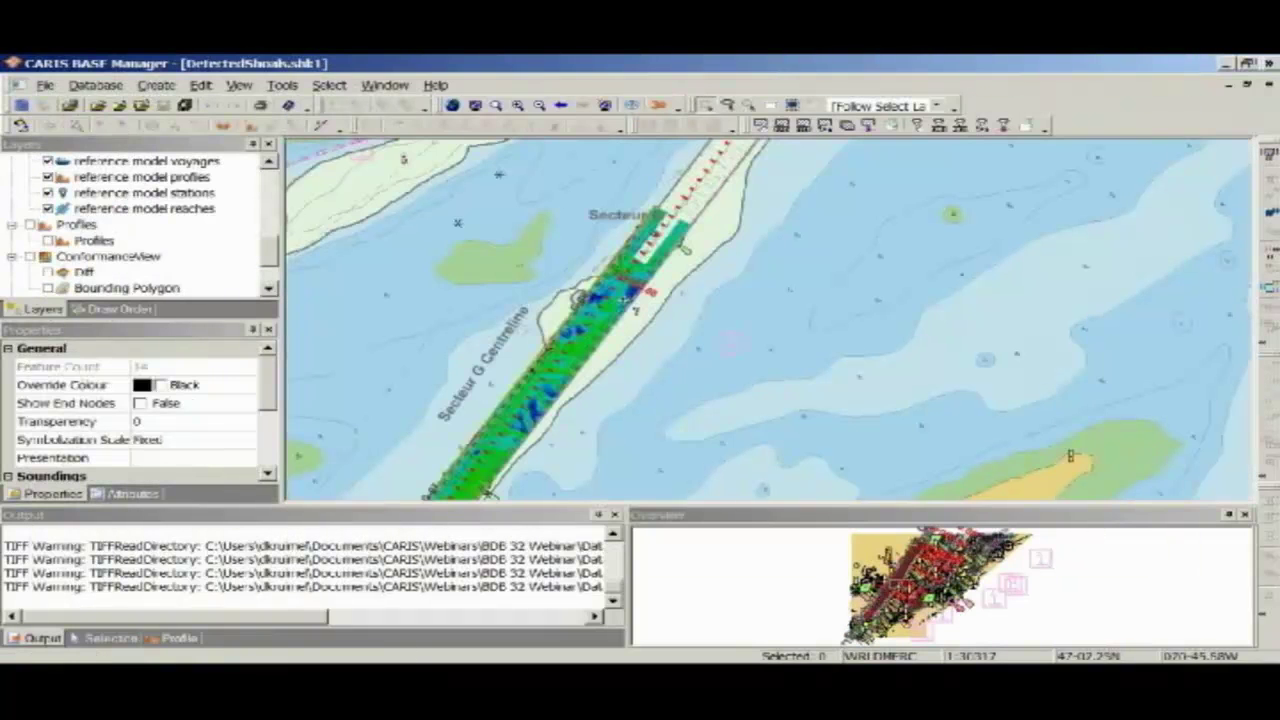
scroll(600, 300, up, 4)
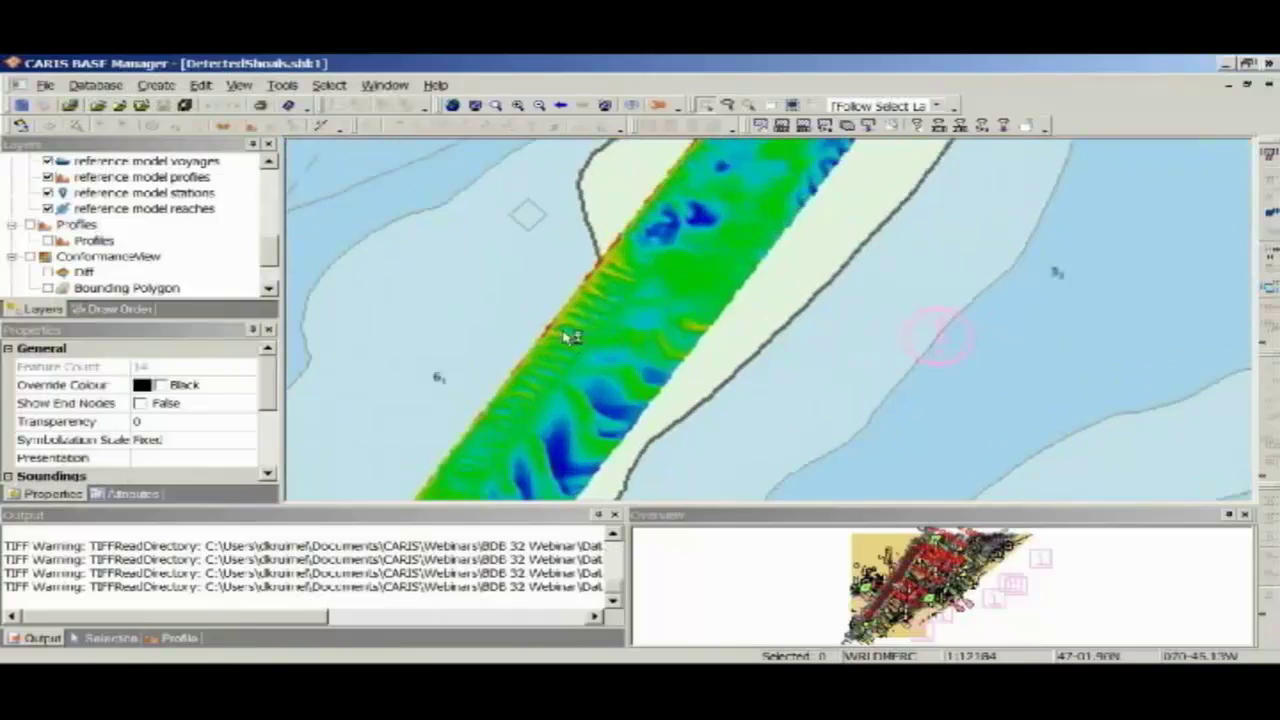
scroll(570, 337, up, 4)
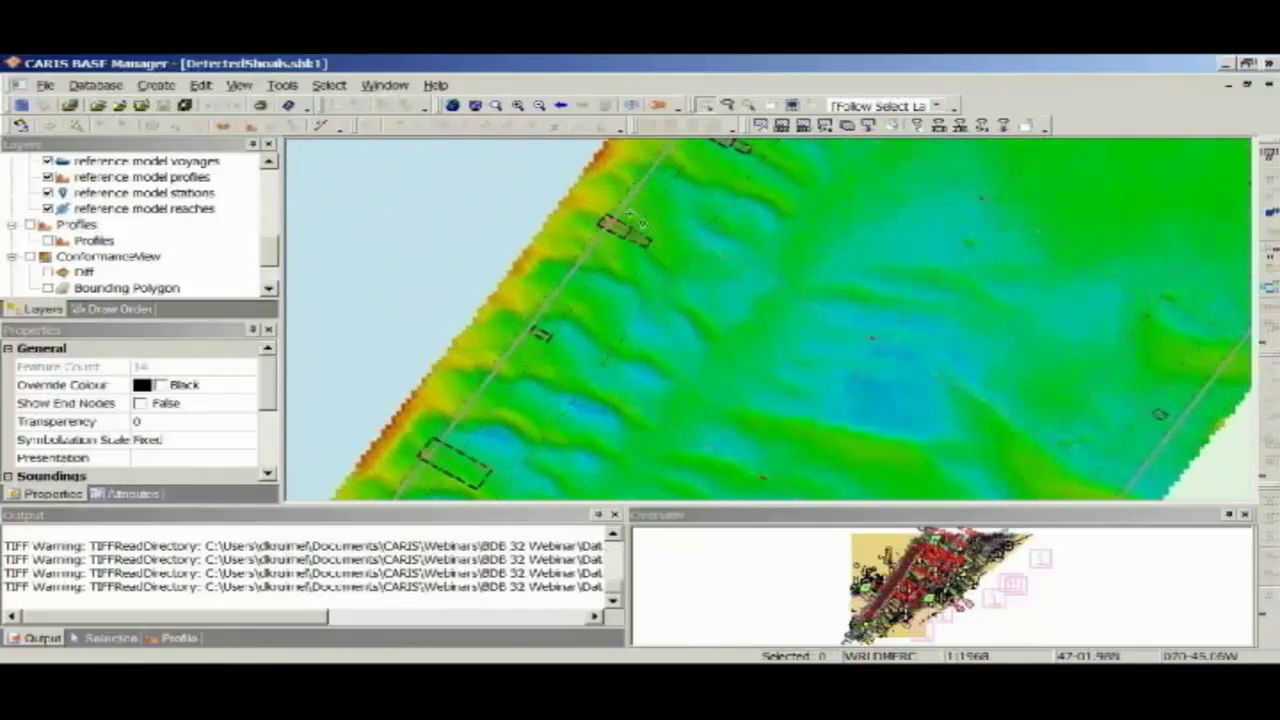
scroll(640, 222, up, 1)
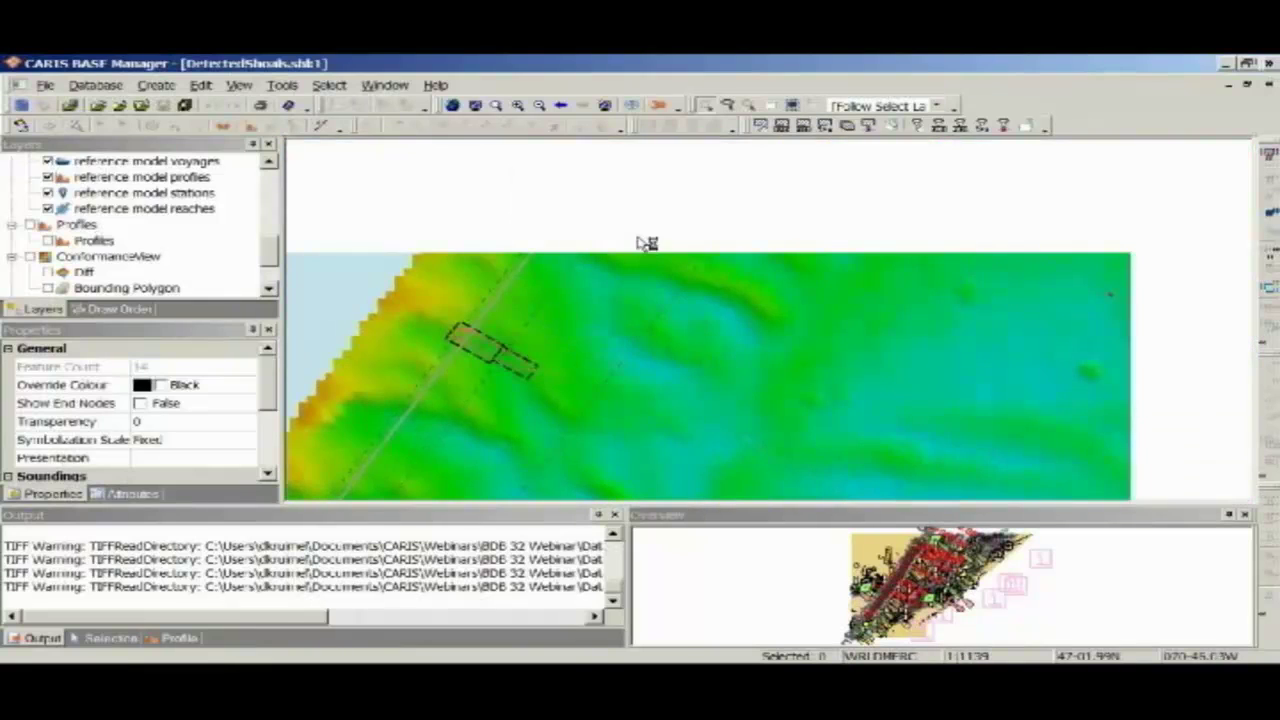
drag(275, 250, 283, 278)
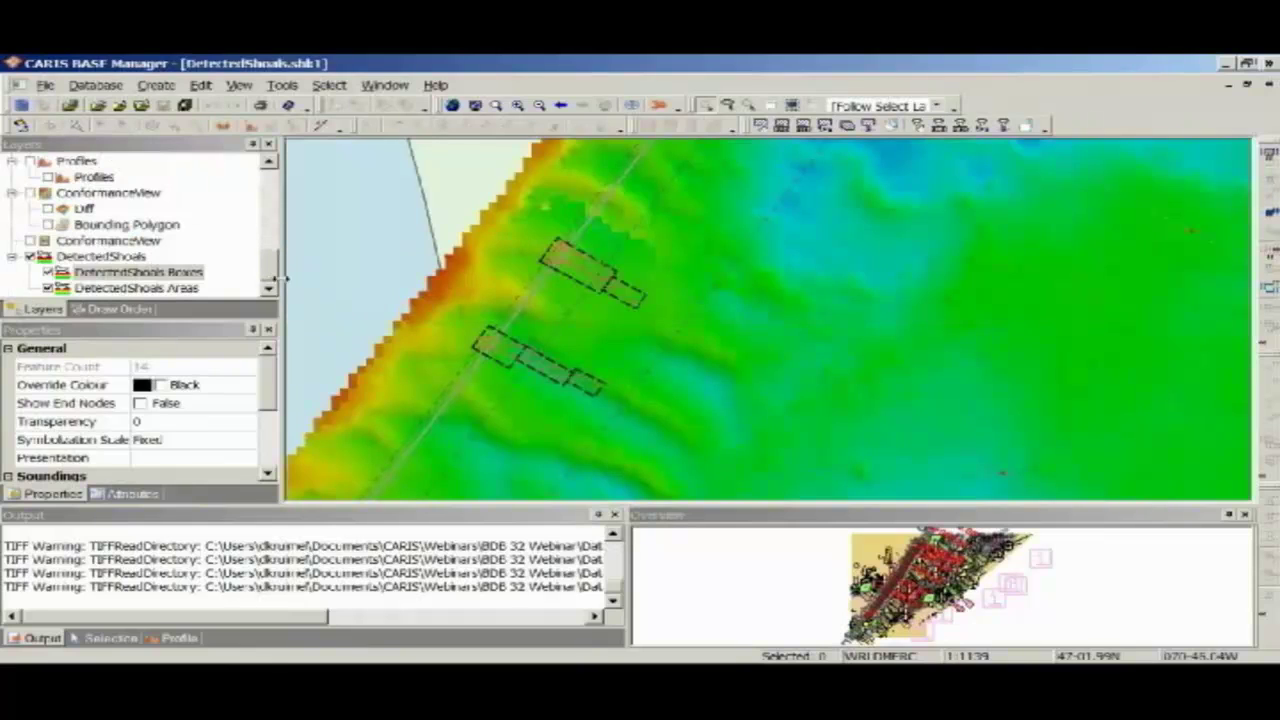
Inspect the attribute values of the three boxes in the lower shoal group
click(524, 352)
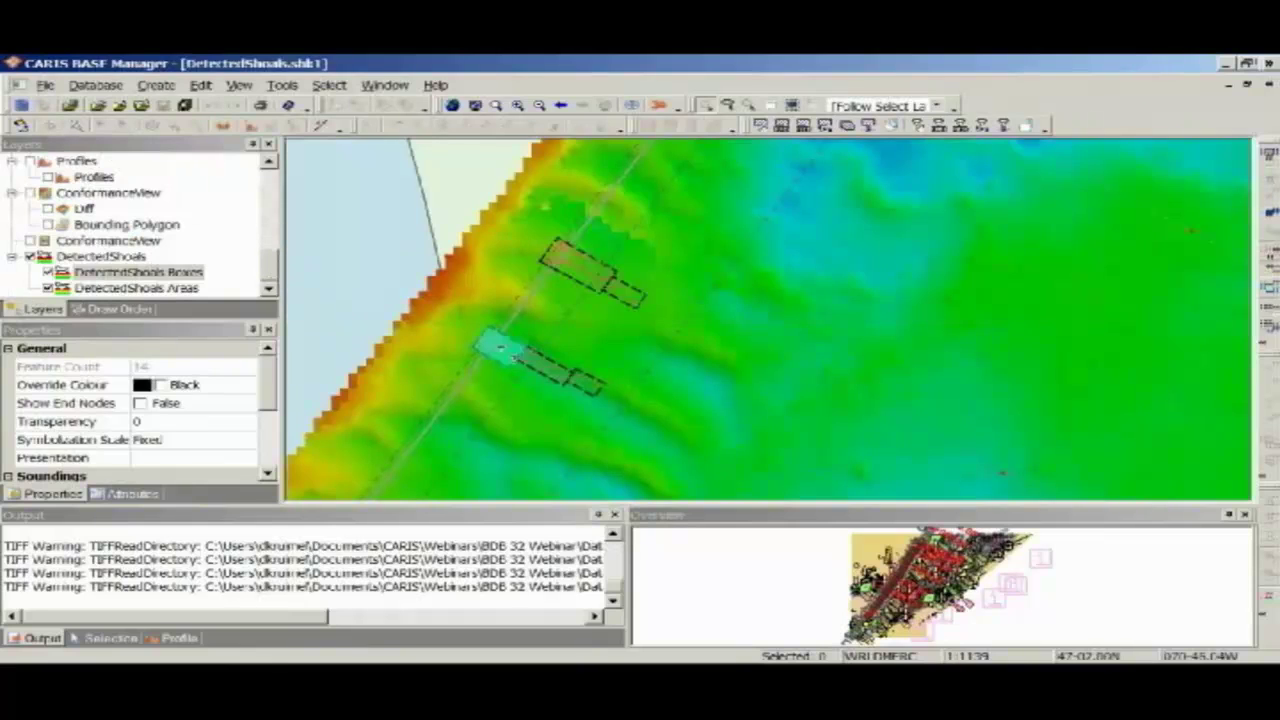
click(125, 494)
drag(270, 372, 176, 378)
drag(268, 398, 268, 427)
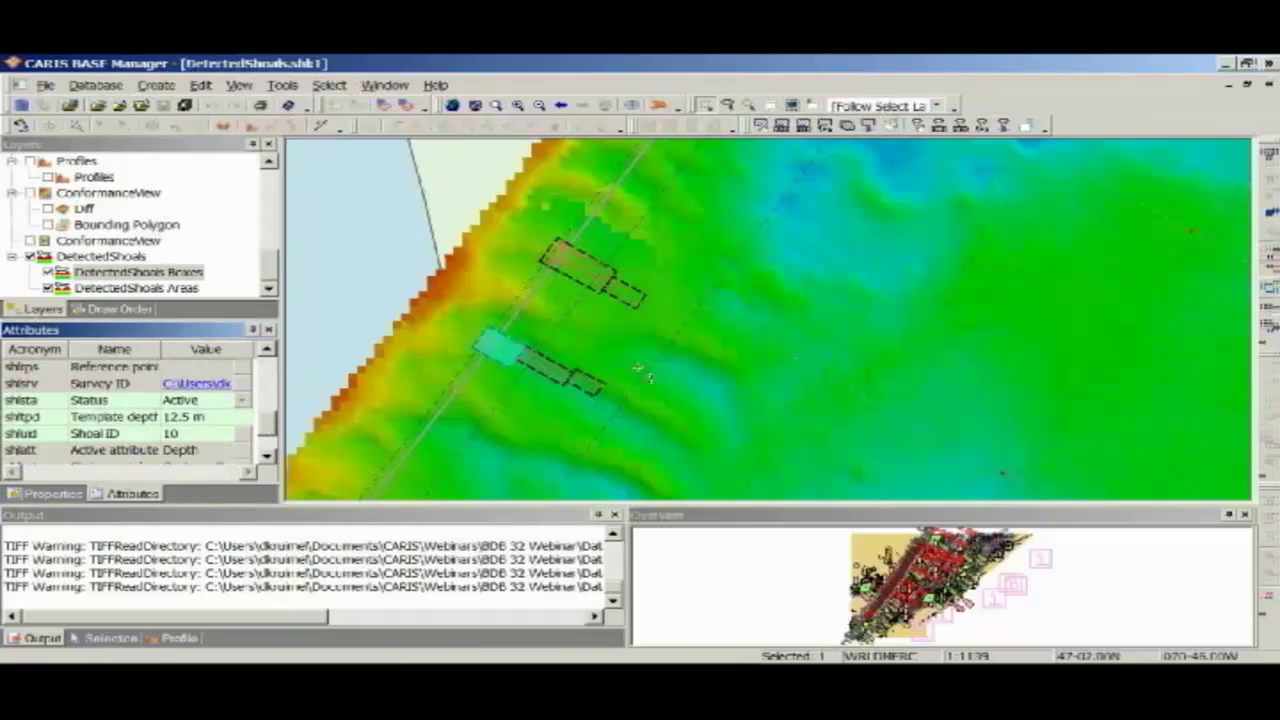
drag(268, 437, 274, 394)
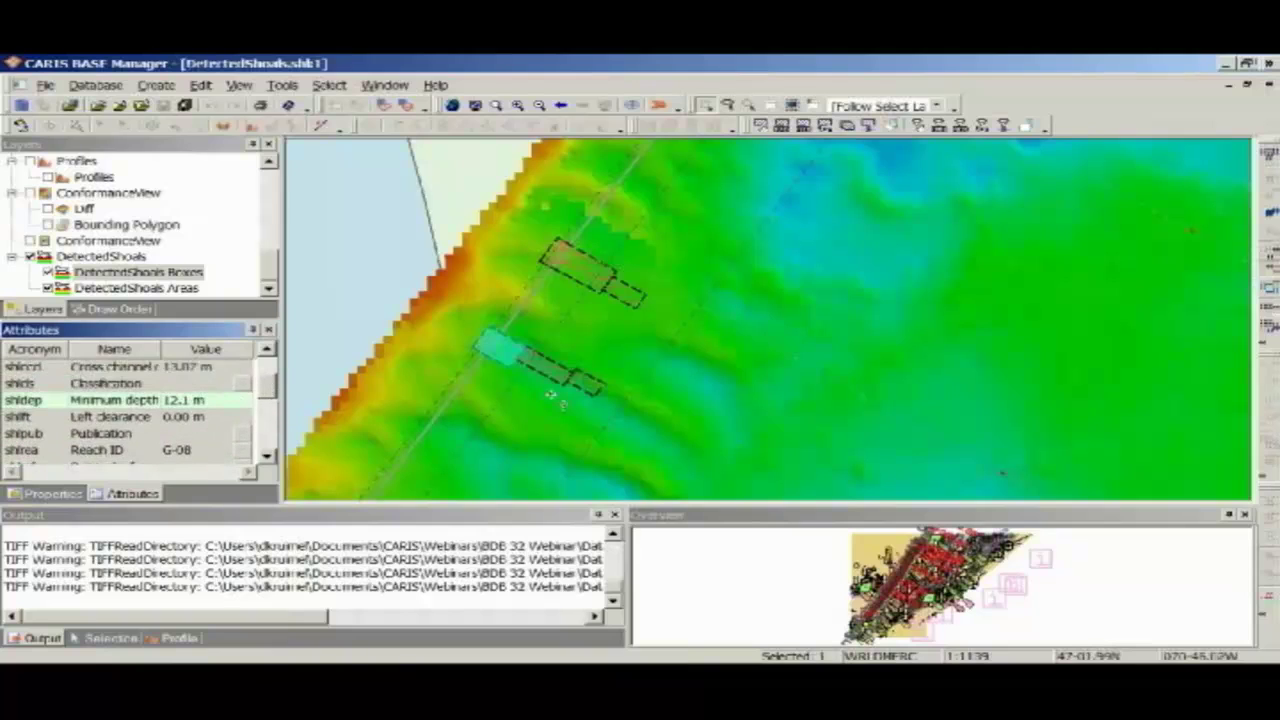
click(550, 368)
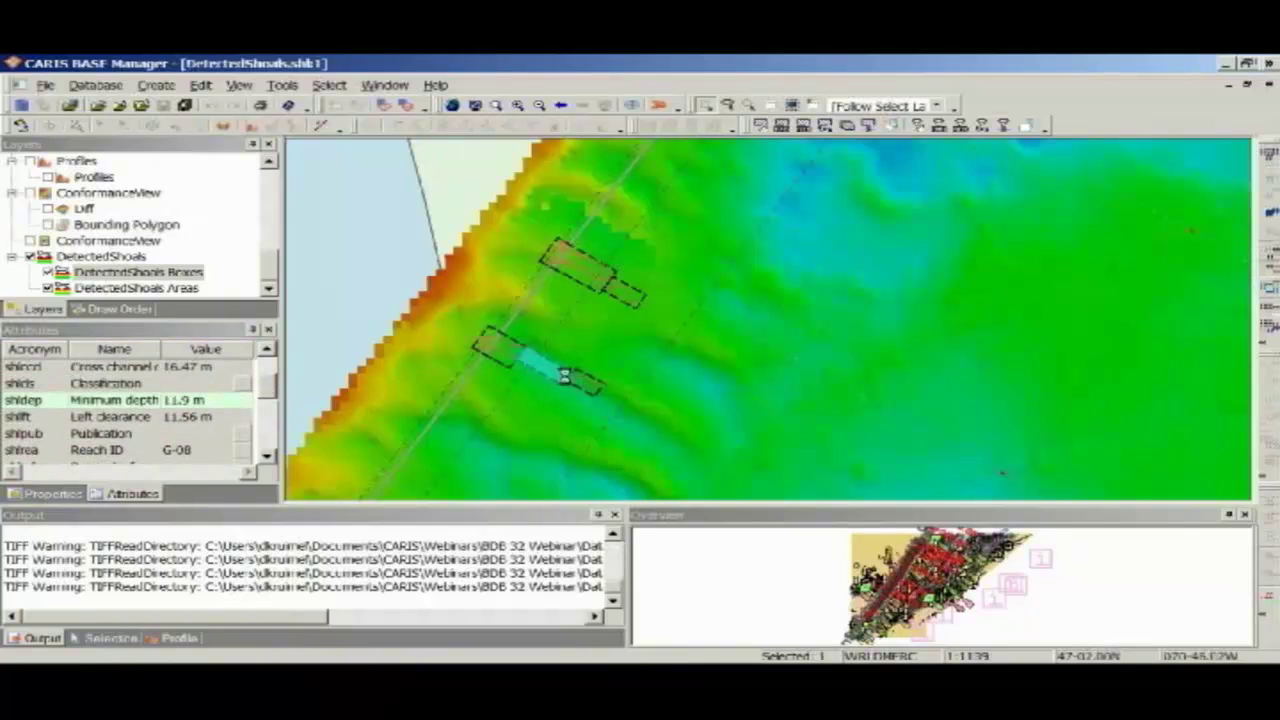
click(587, 387)
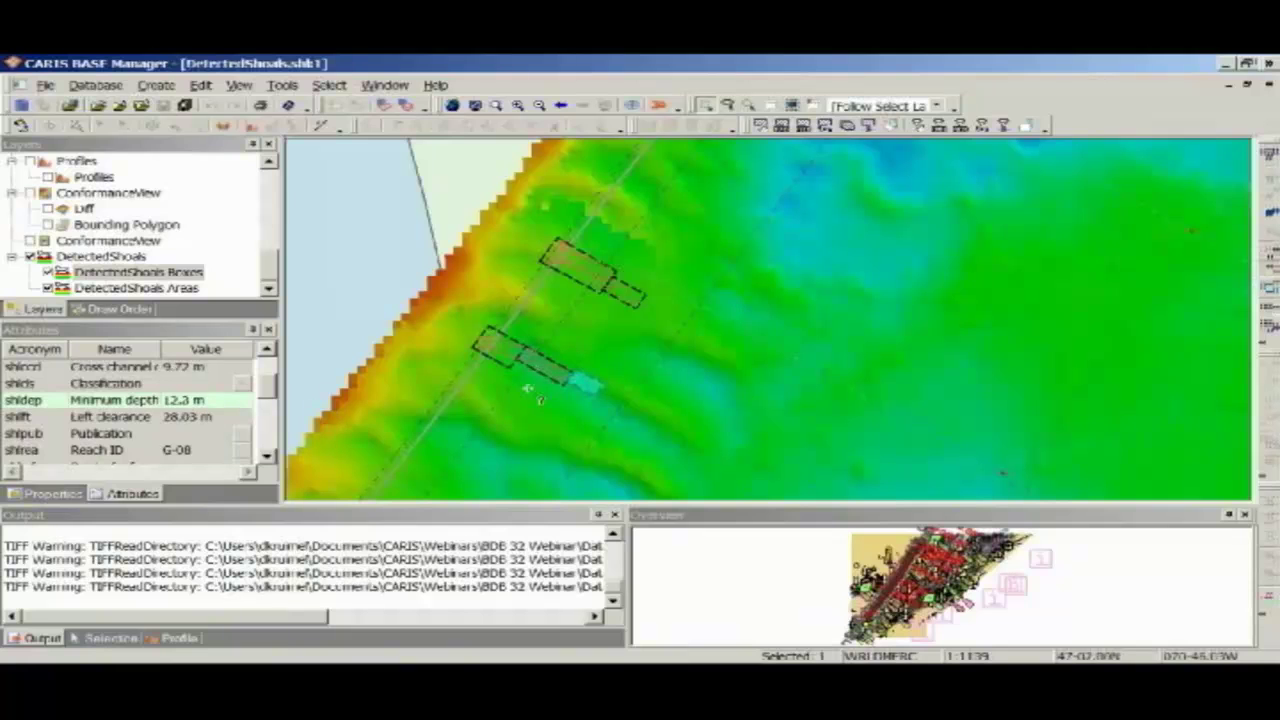
Pan and zoom to the reach G-07 shoal box with 12.3 m minimum depth
scroll(614, 426, down, 5)
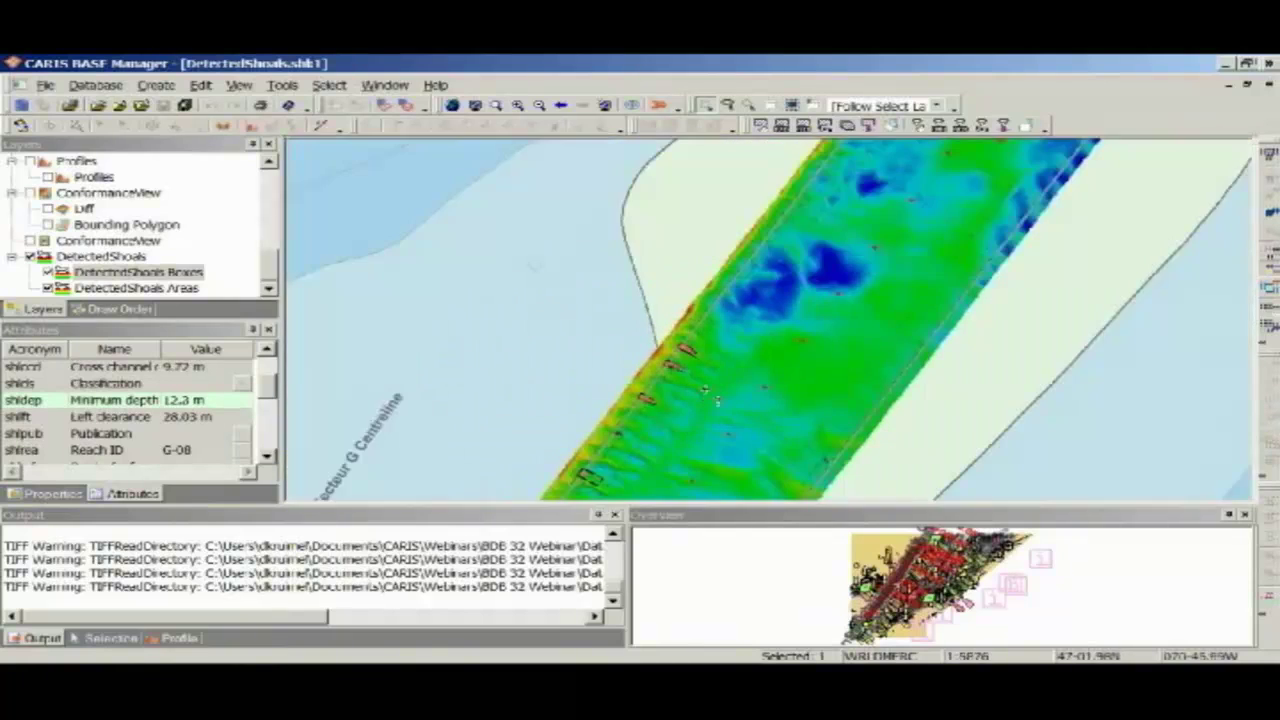
drag(716, 400, 651, 354)
drag(609, 440, 725, 212)
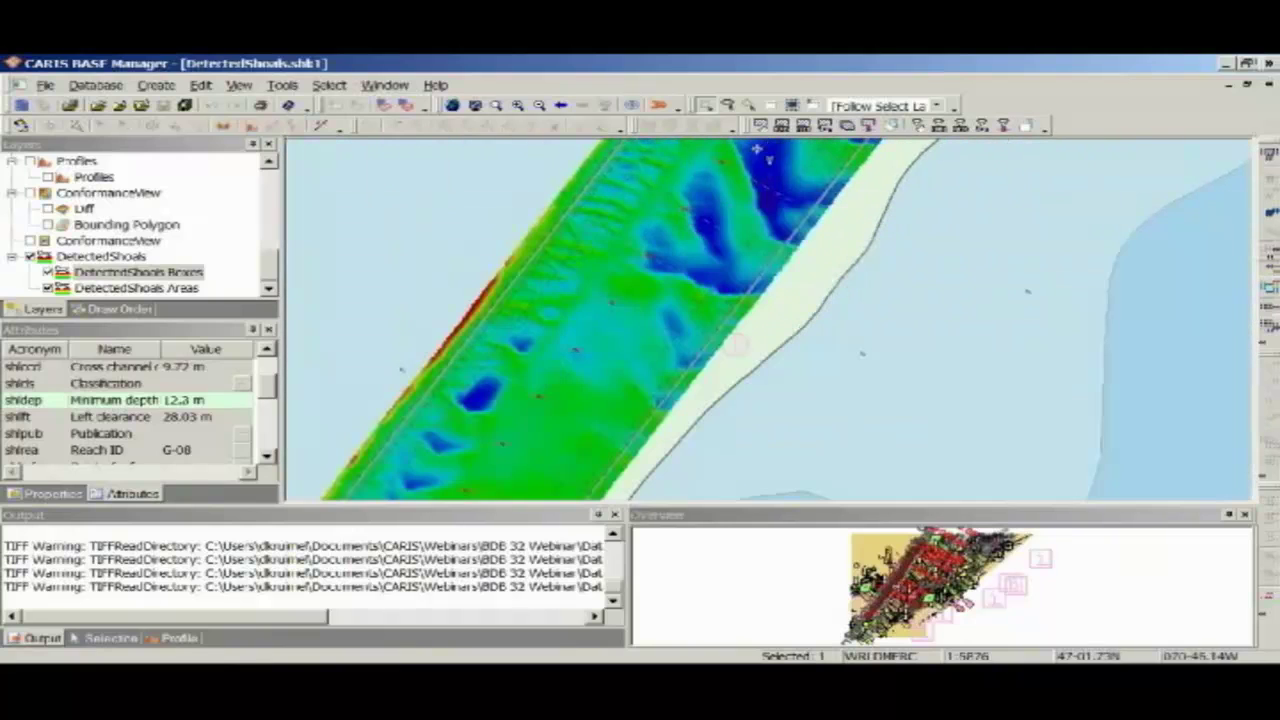
drag(472, 391, 627, 176)
drag(536, 414, 712, 227)
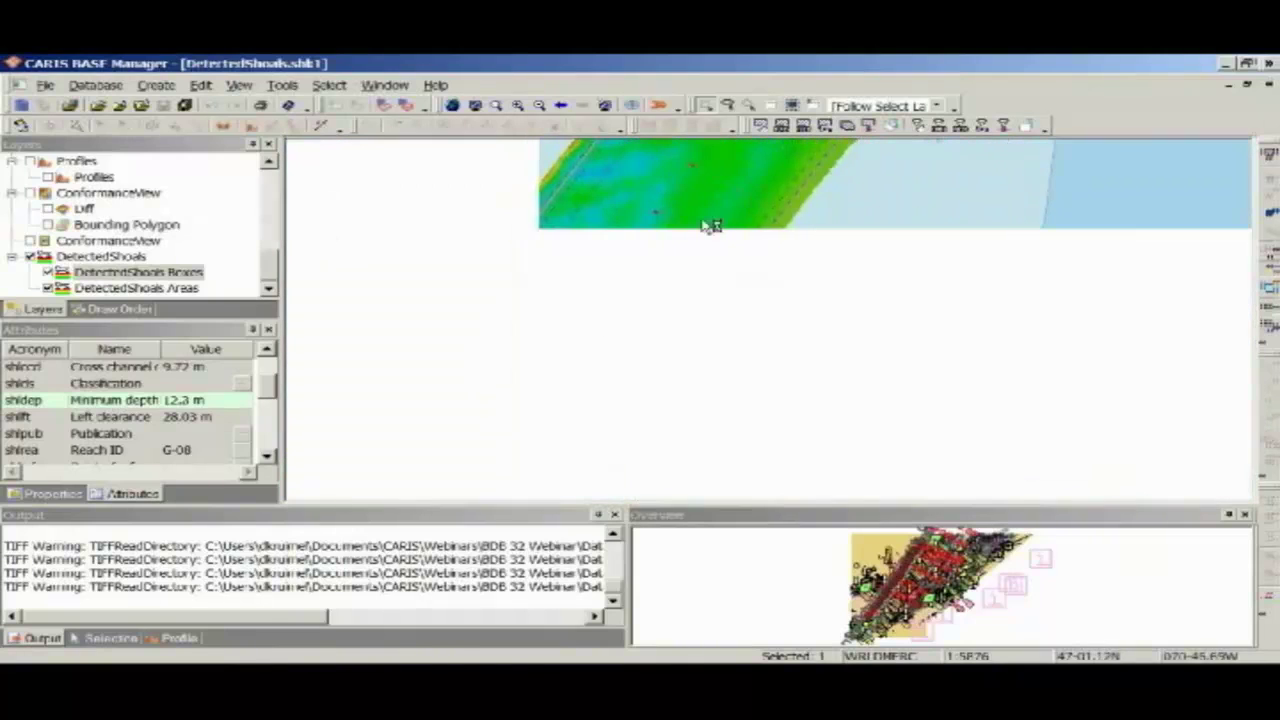
drag(528, 403, 736, 145)
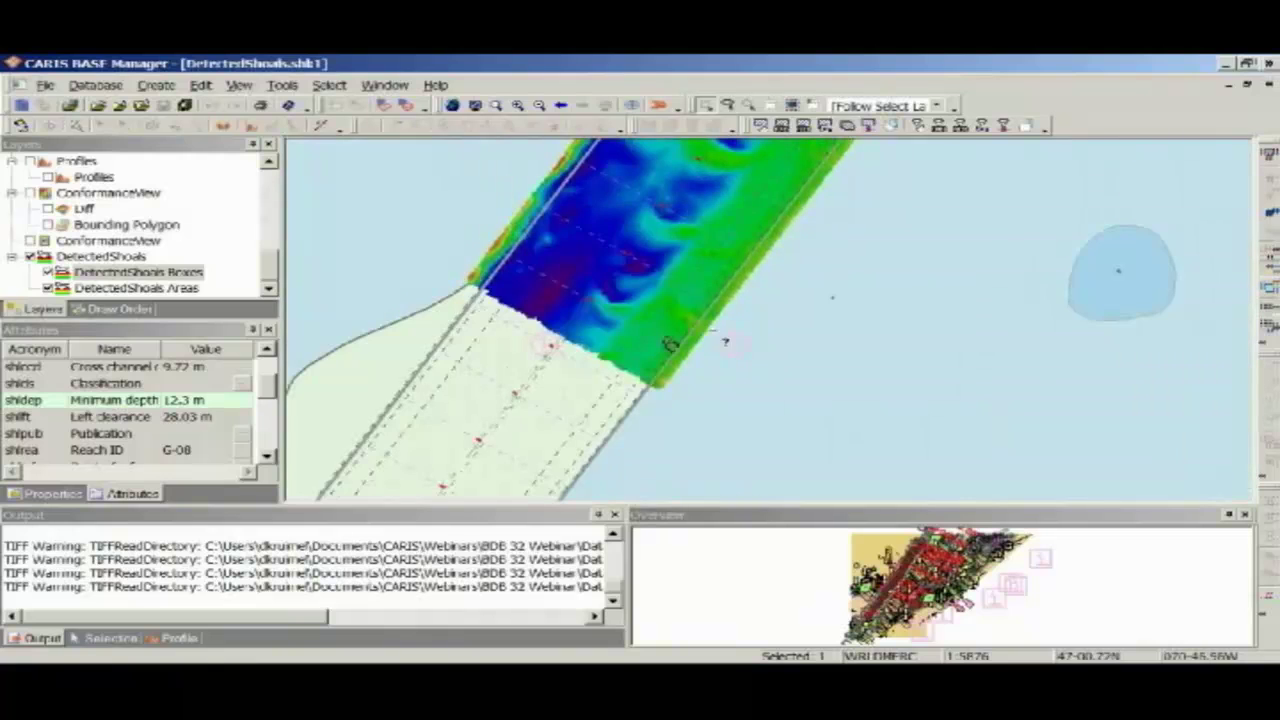
scroll(671, 351, up, 3)
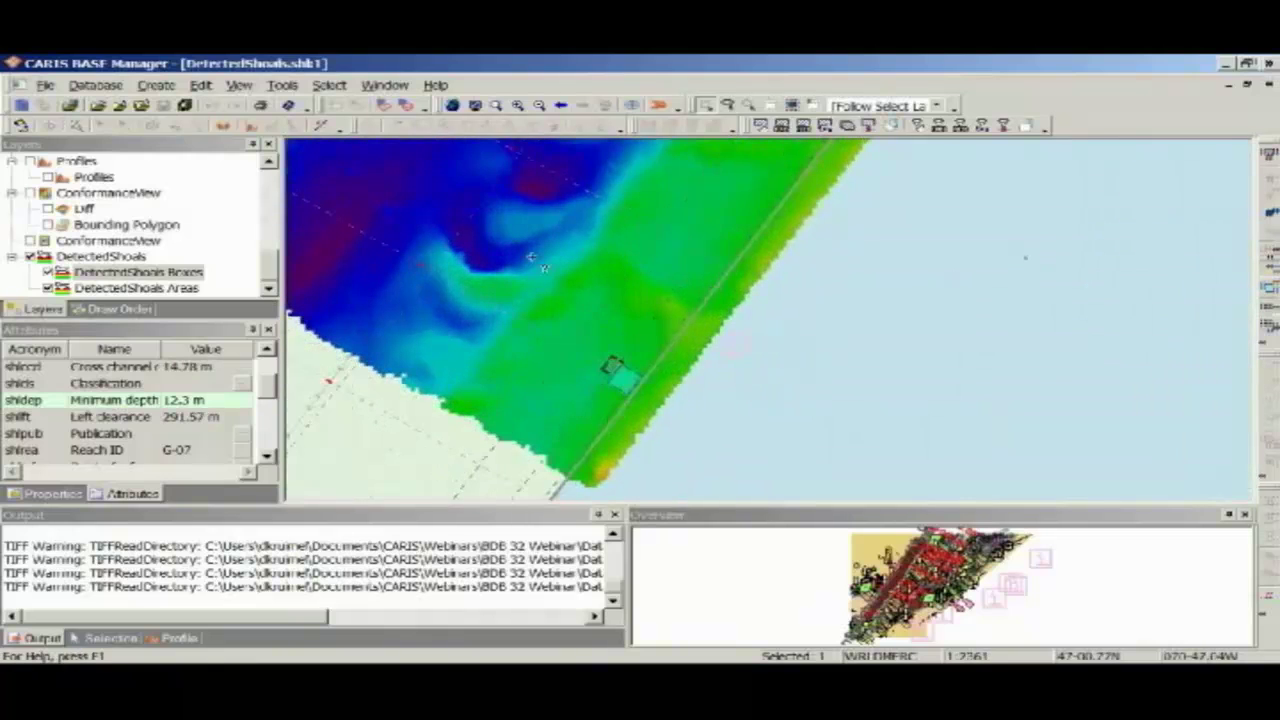
click(282, 85)
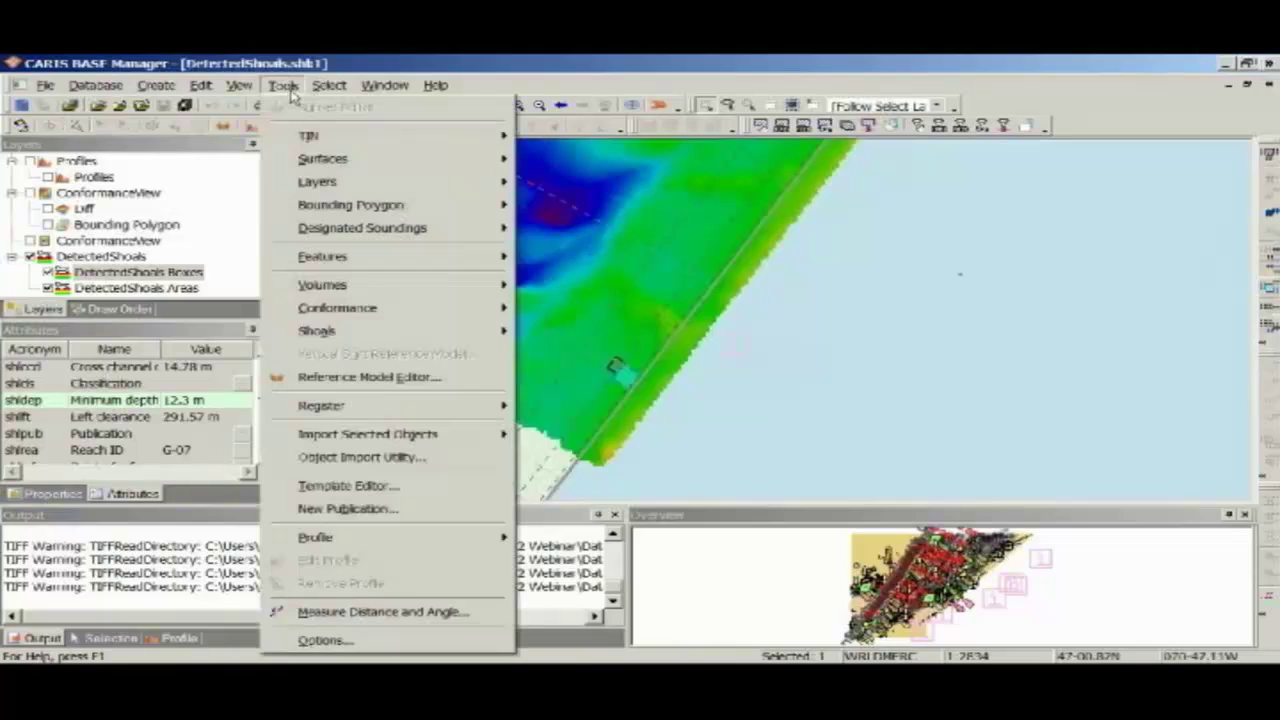
mouse_move(460, 338)
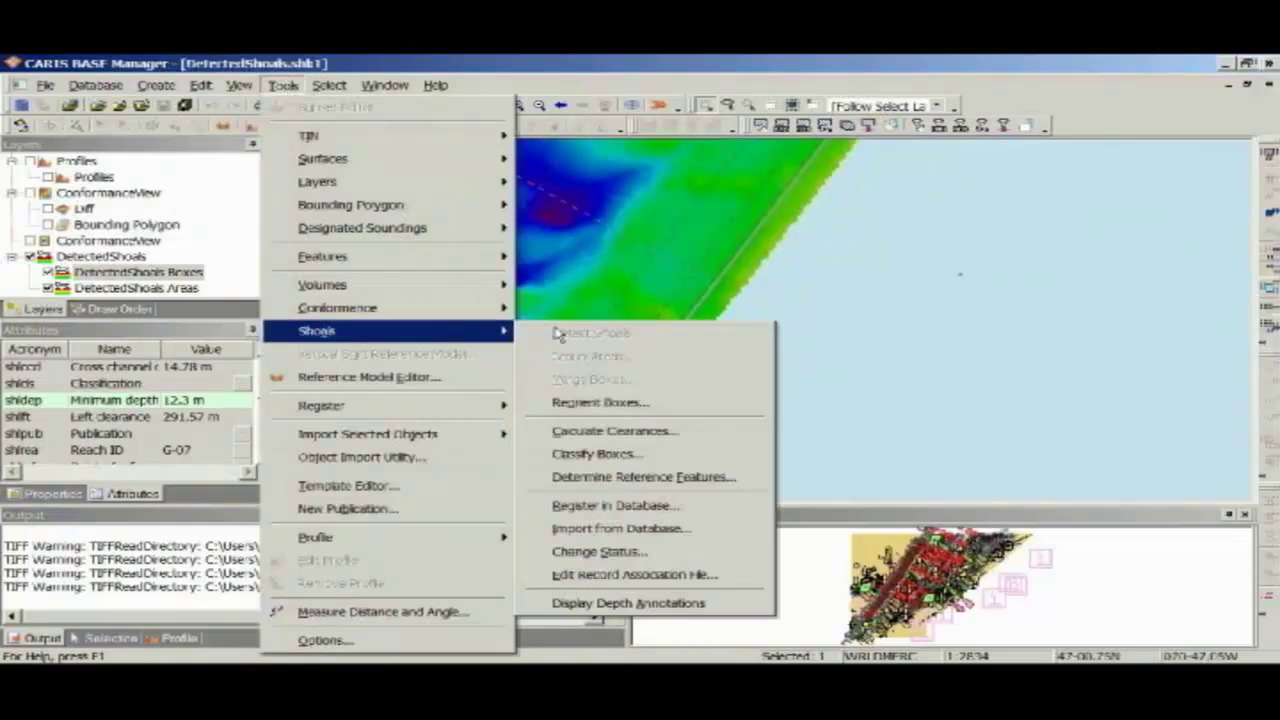
click(696, 550)
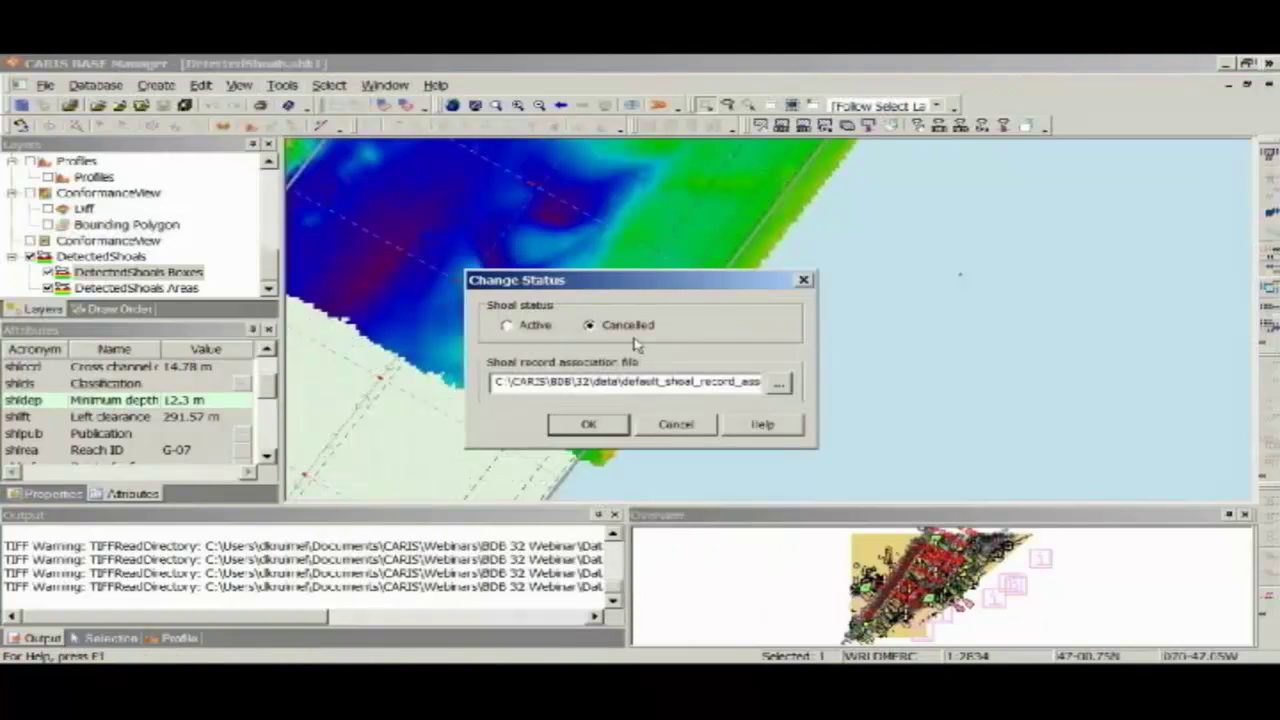
click(804, 281)
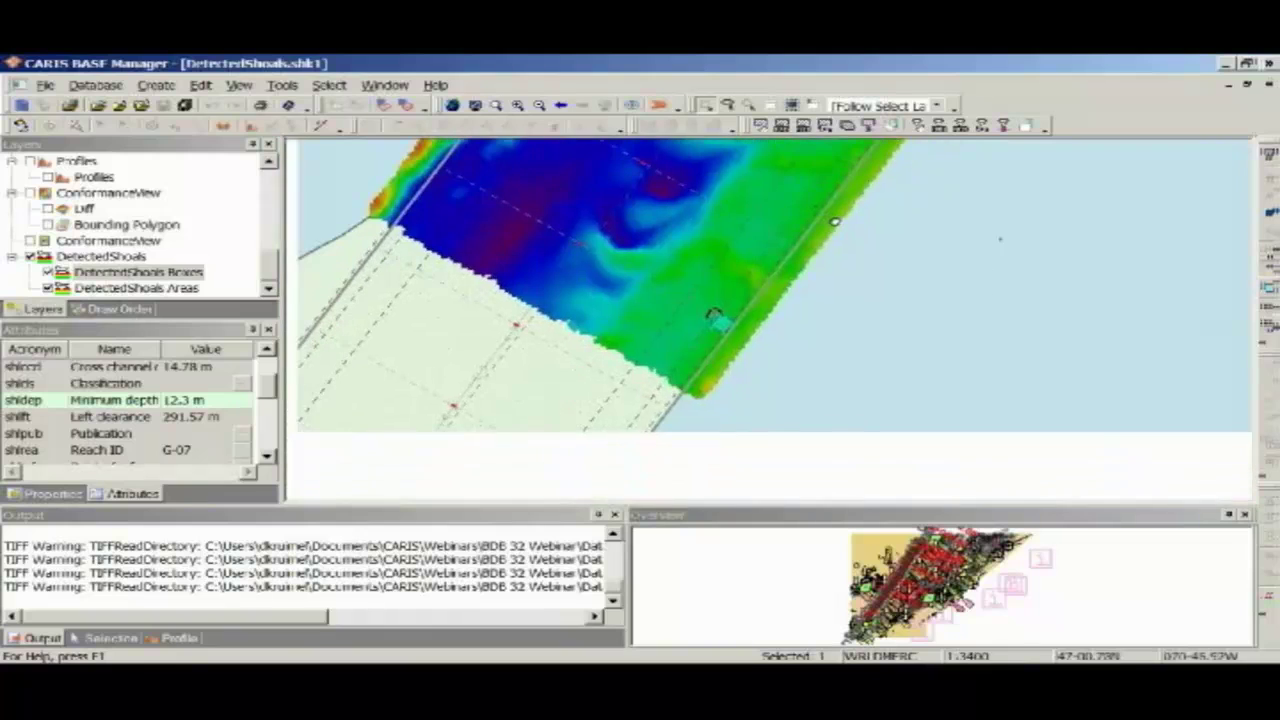
click(283, 85)
click(630, 258)
scroll(631, 290, up, 2)
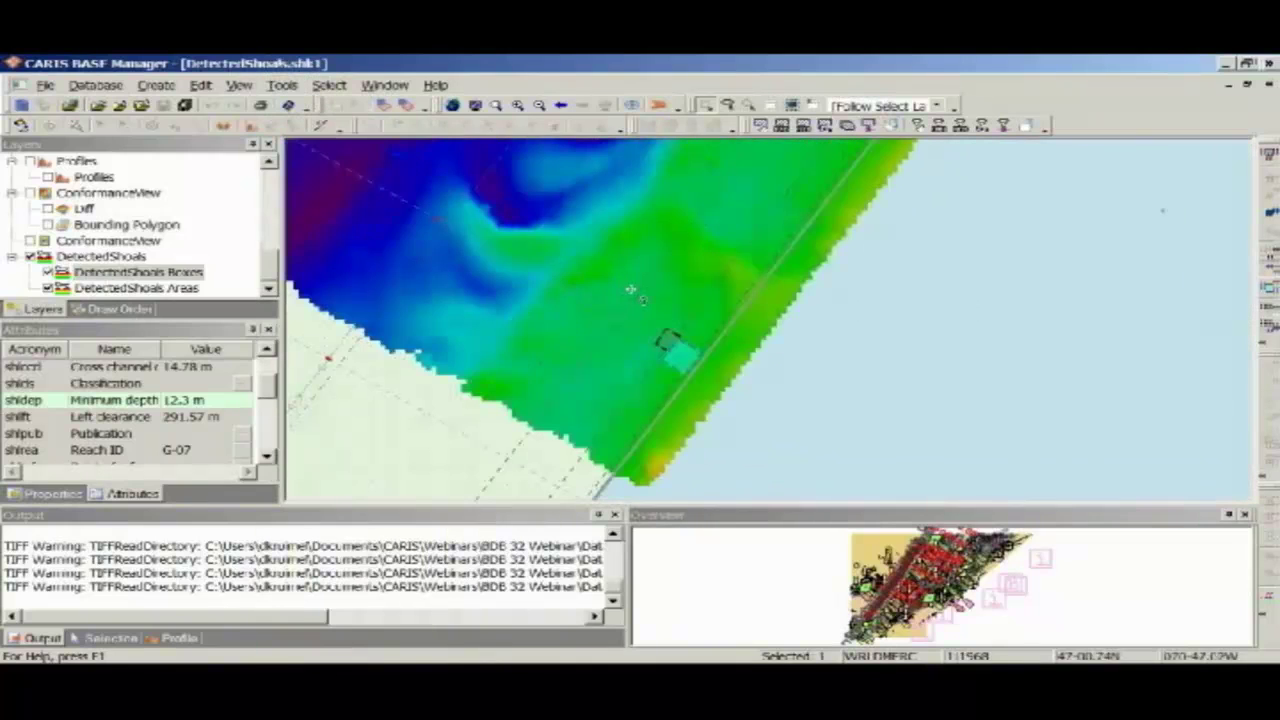
Start a new publication using the default_shoal_publication.rpx template
click(275, 88)
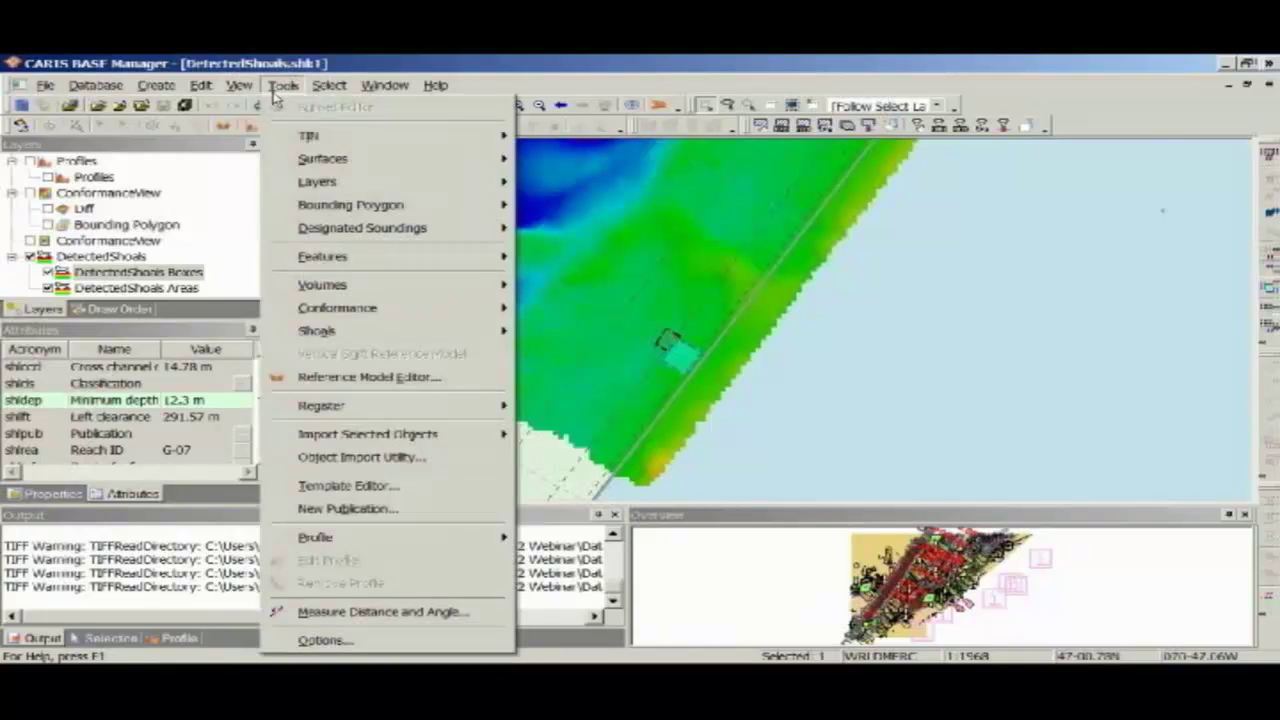
click(347, 508)
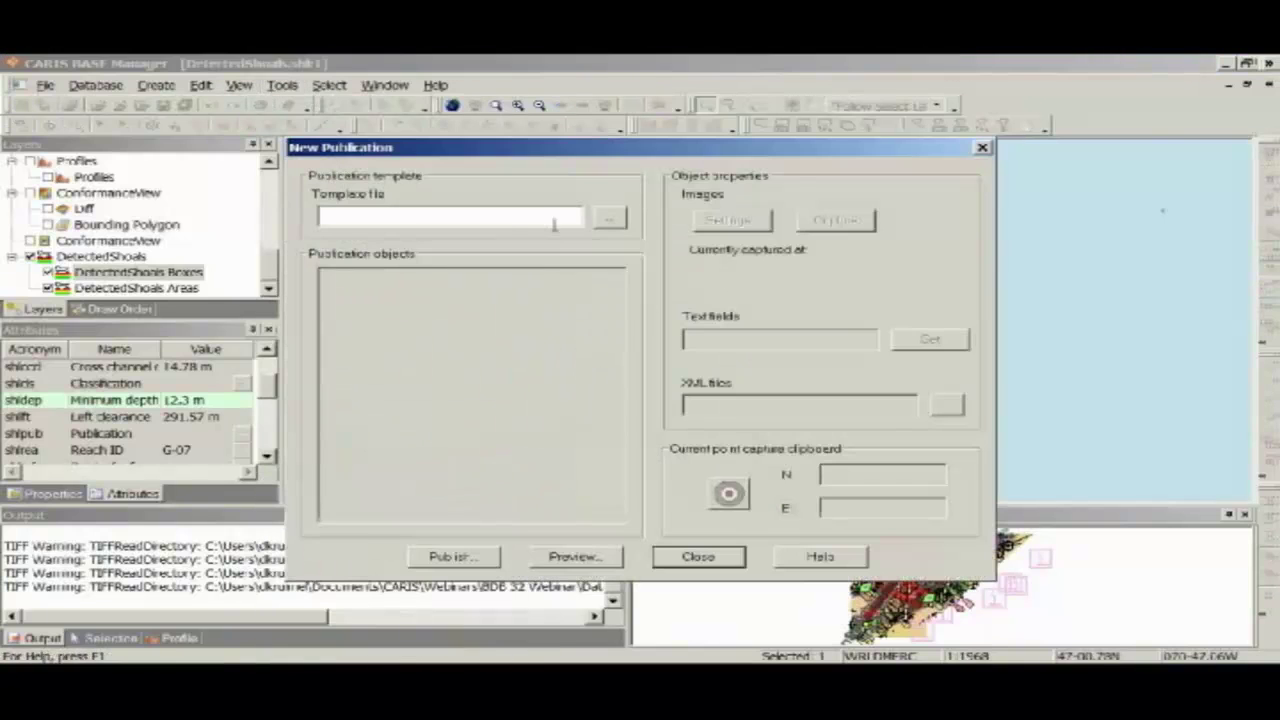
click(609, 218)
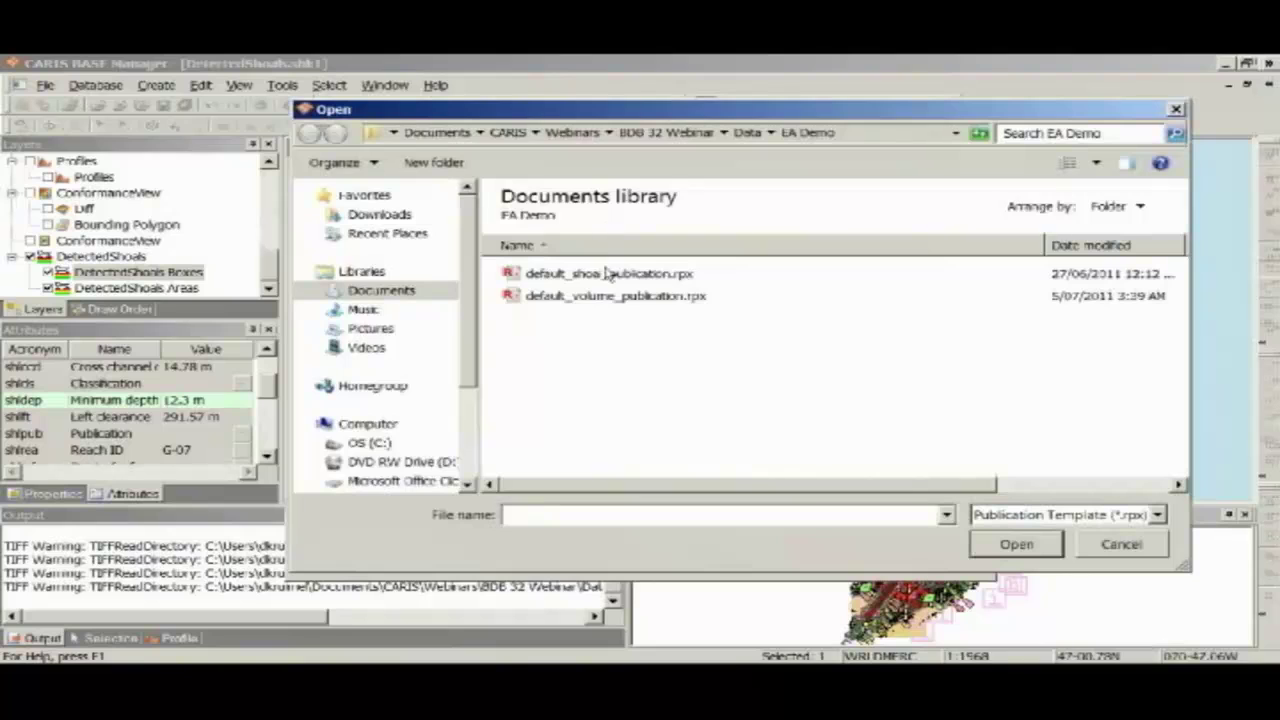
double_click(611, 282)
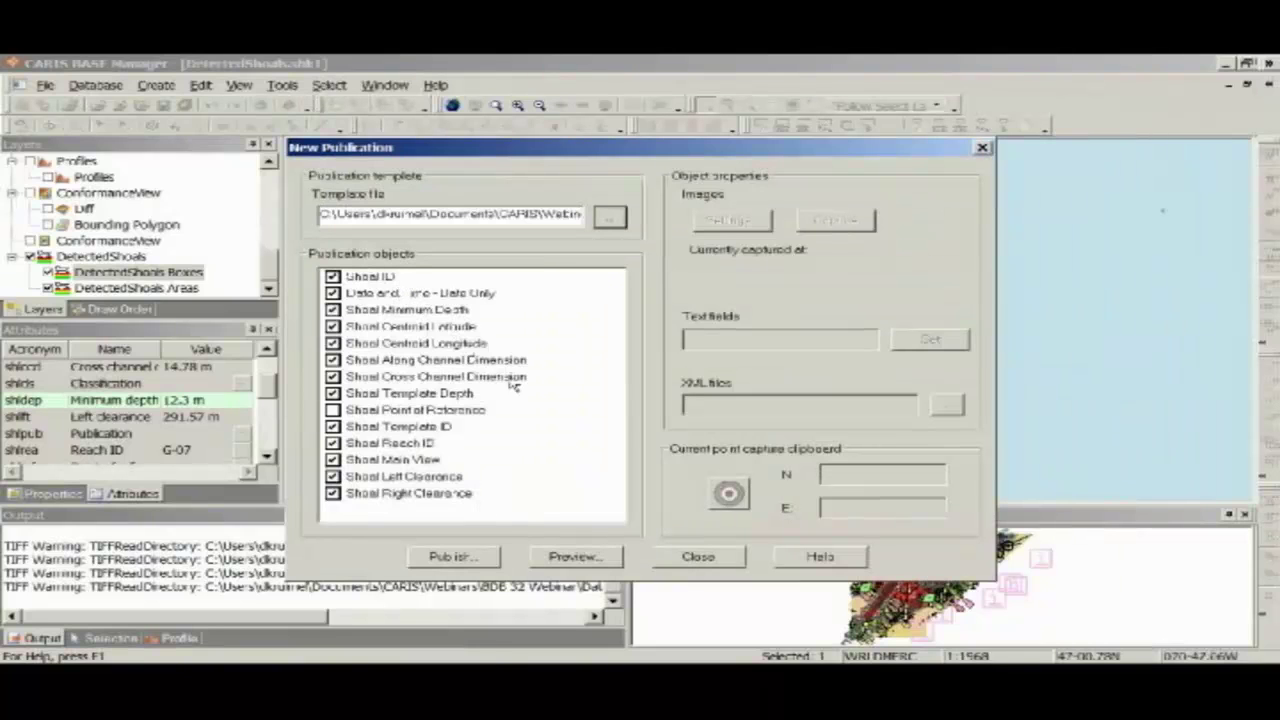
Preview the G-07 Shoal Publication report showing 12.3 m depth, then close the viewer
click(590, 557)
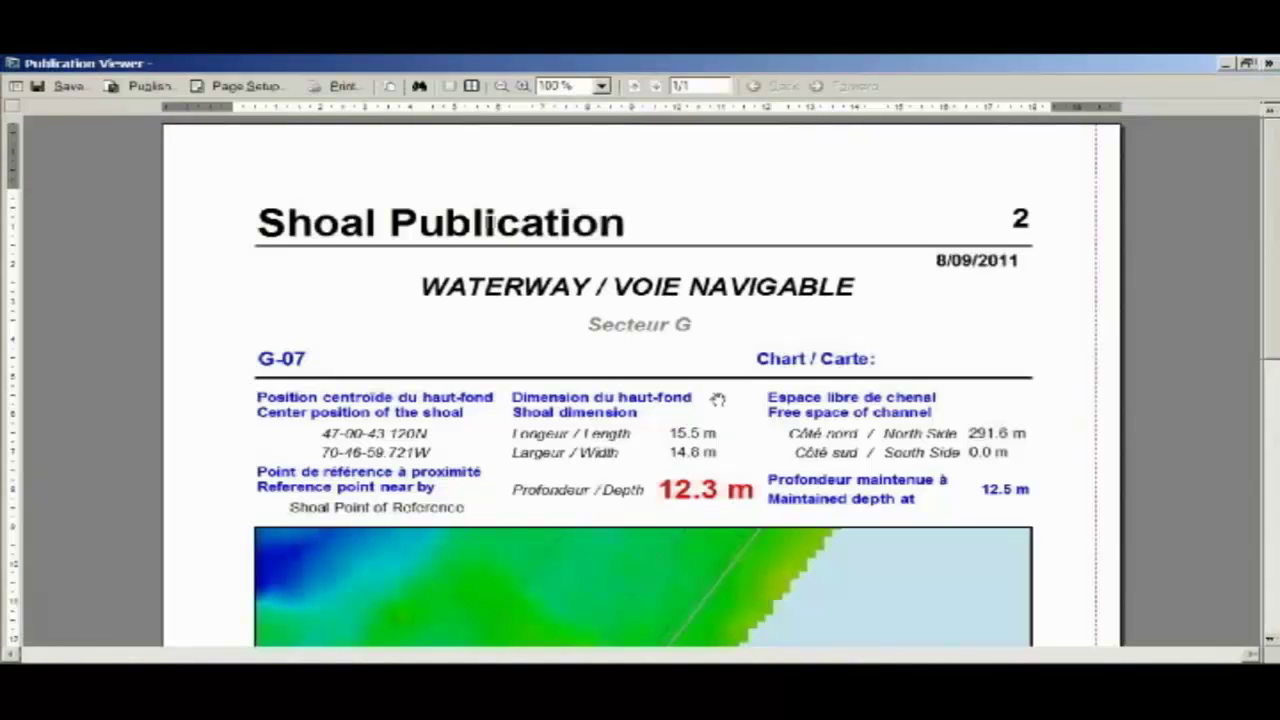
scroll(718, 398, down, 5)
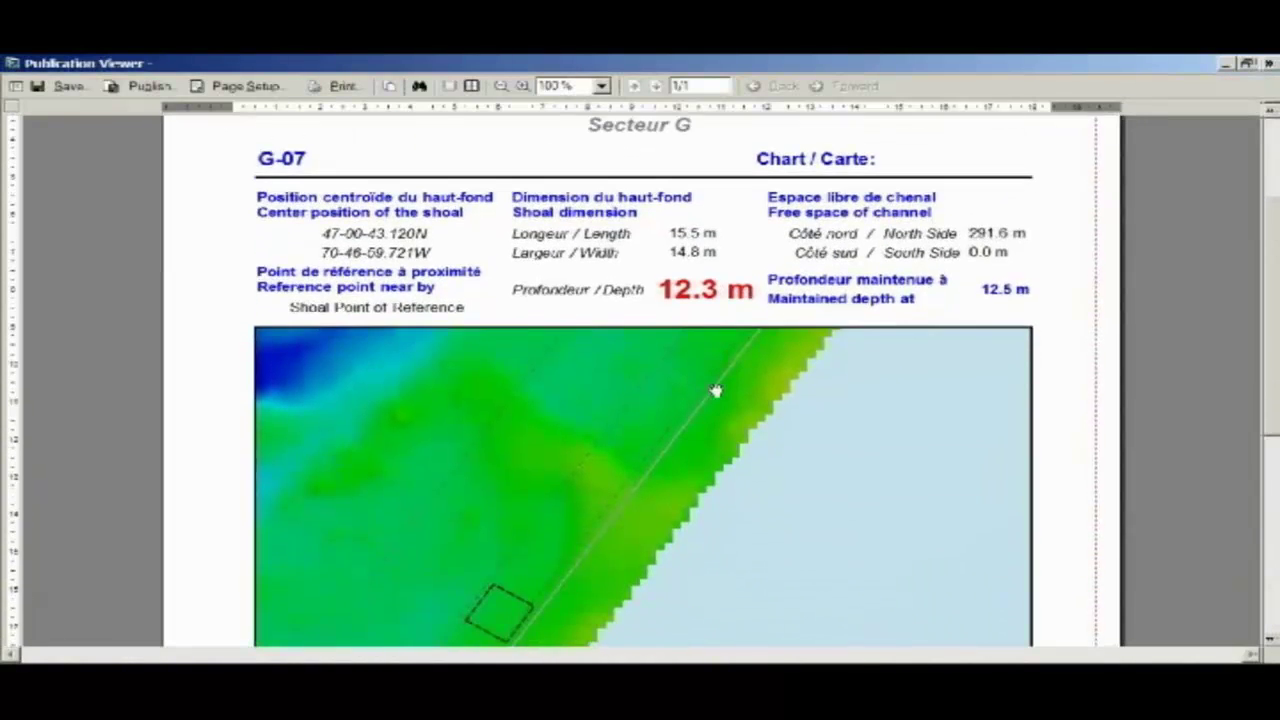
scroll(716, 390, down, 3)
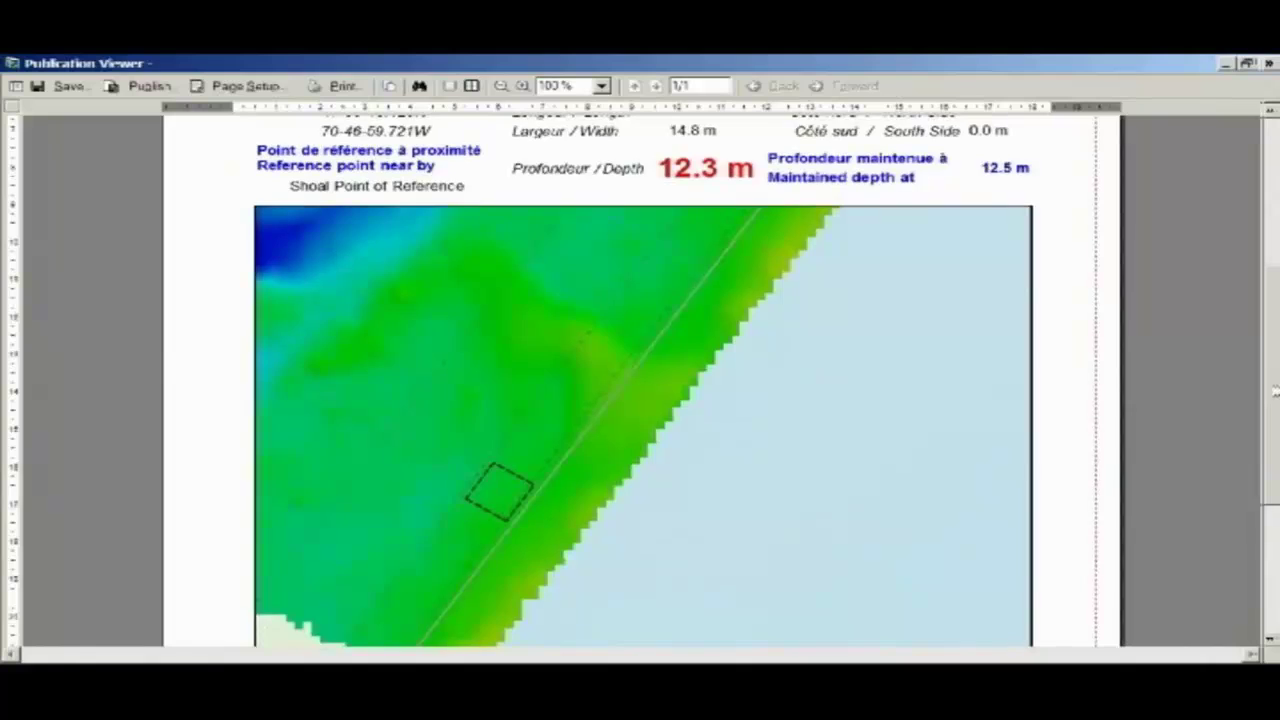
scroll(1275, 392, up, 6)
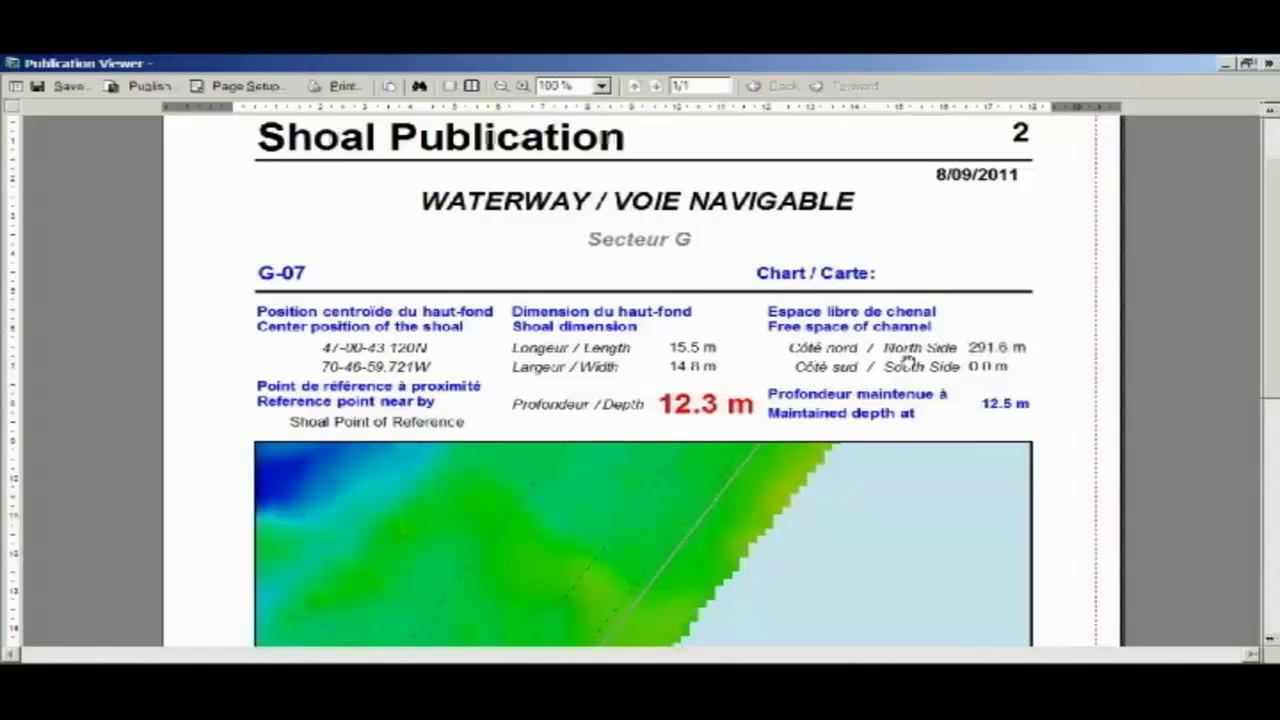
scroll(733, 416, down, 2)
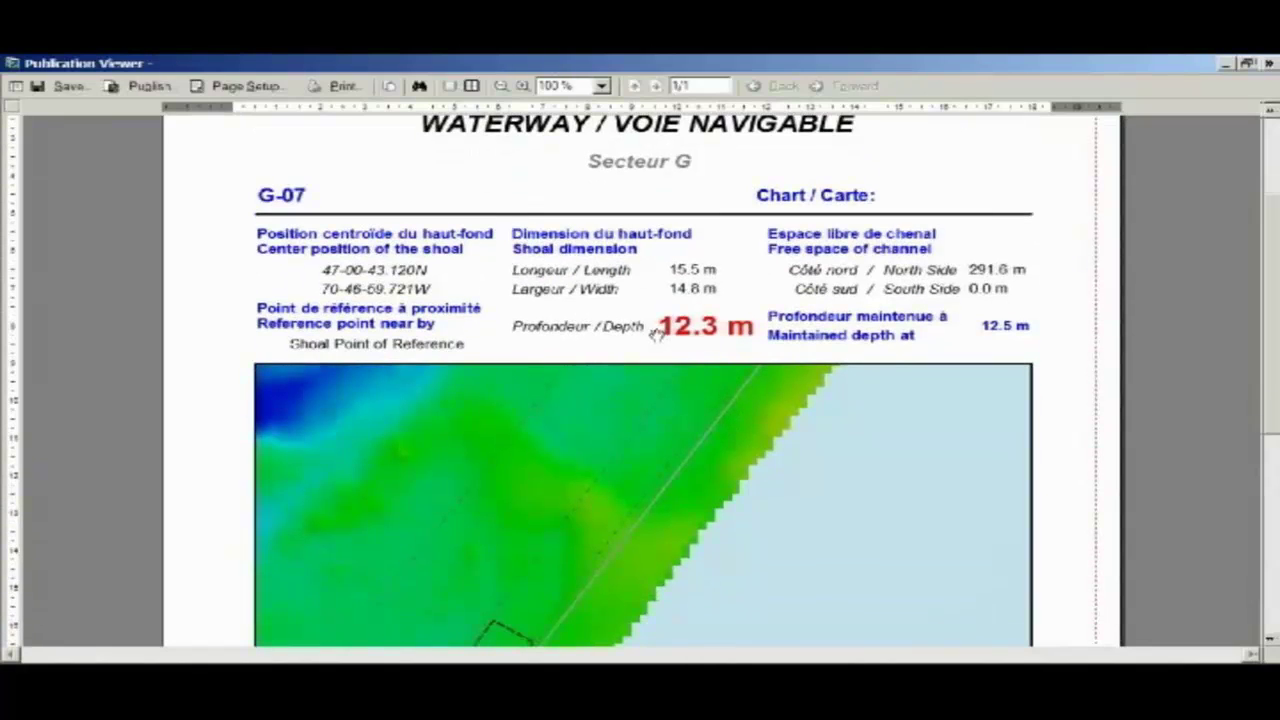
scroll(686, 358, down, 1)
scroll(686, 358, down, 10)
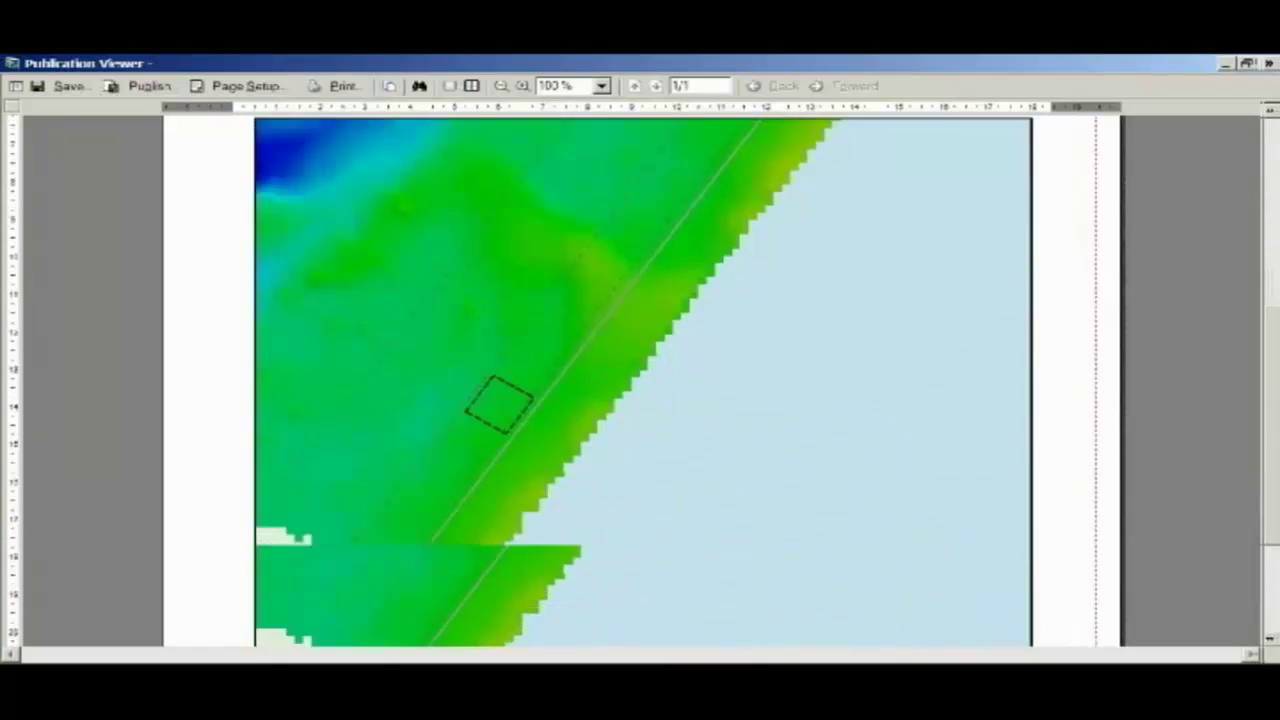
scroll(643, 380, down, 8)
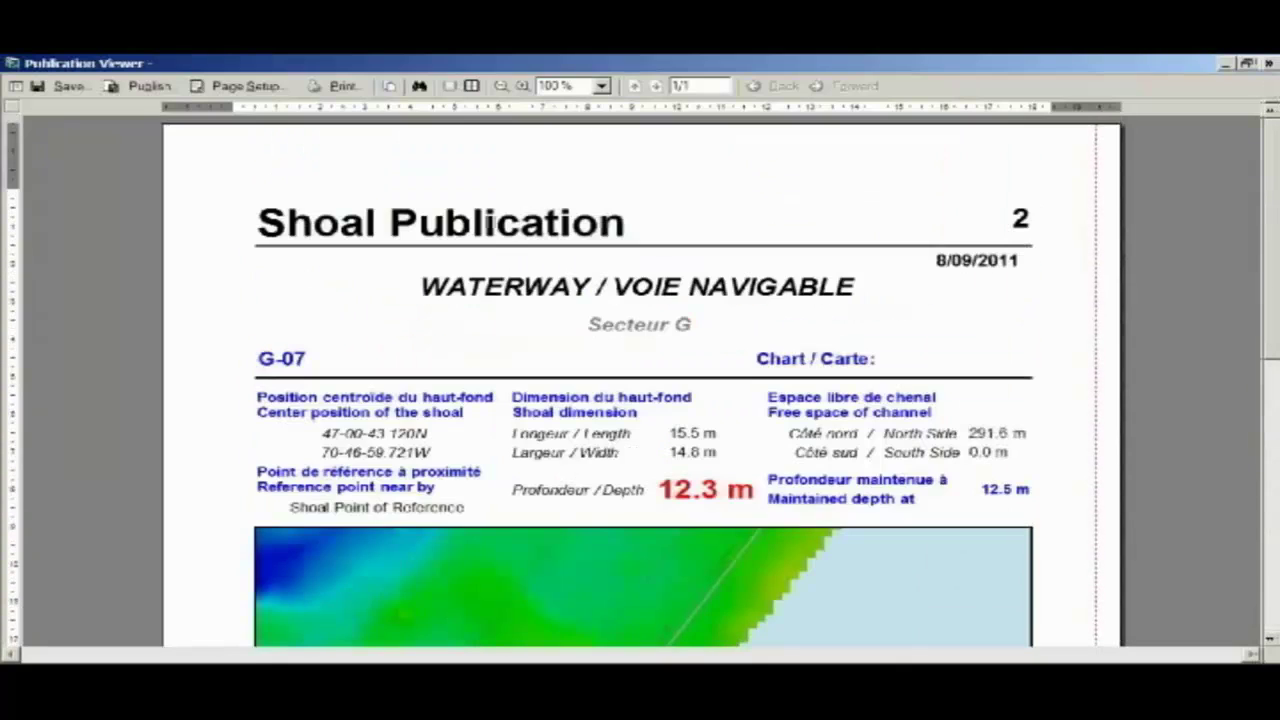
click(1264, 63)
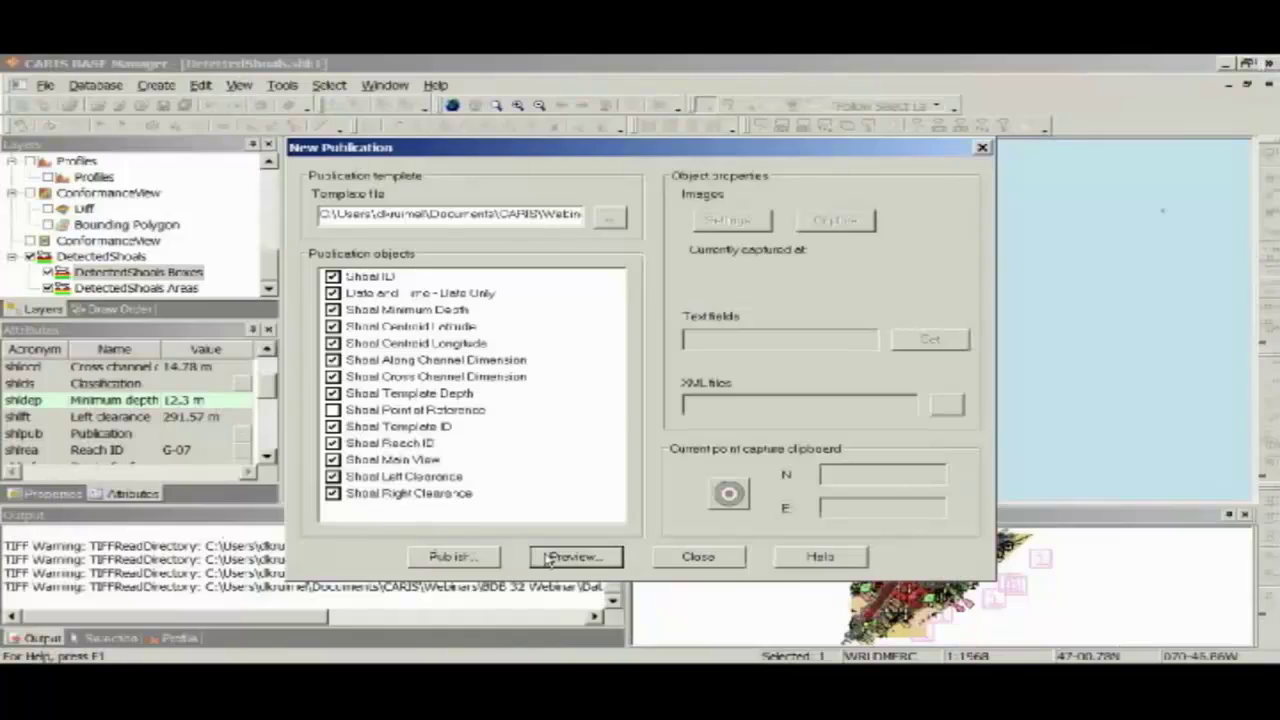